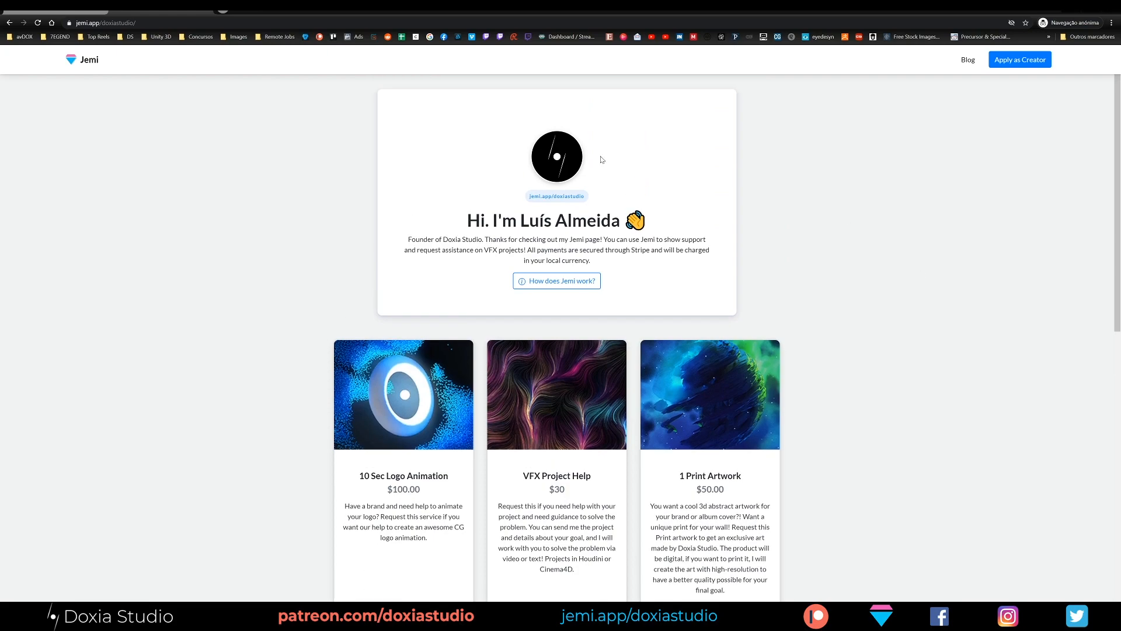
scroll(160, 175, "down", 3)
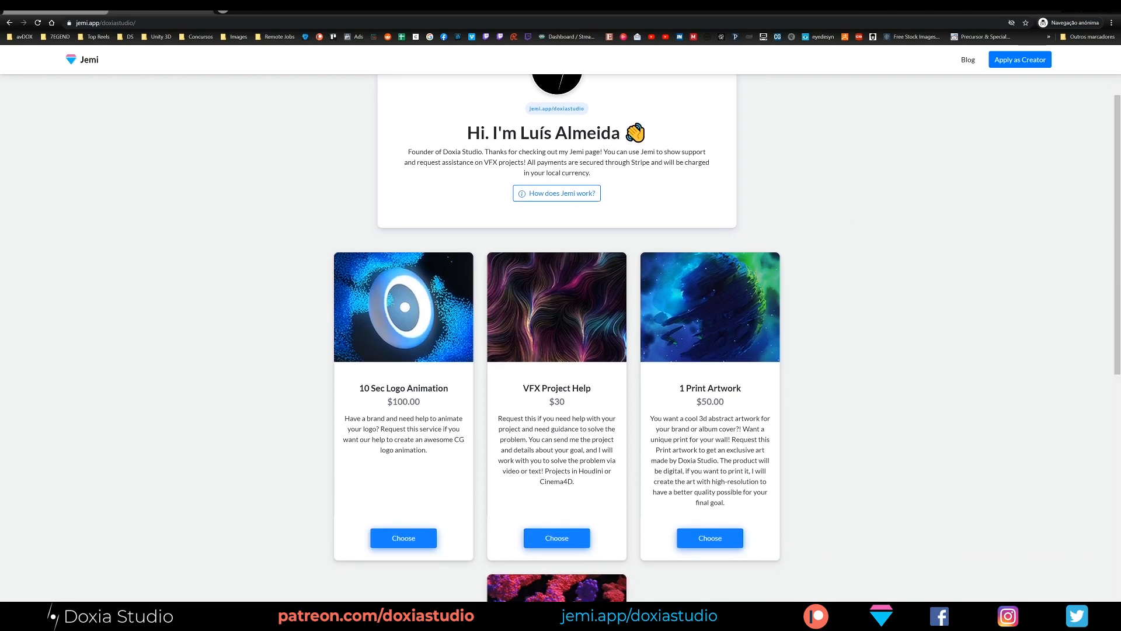
left_click(79, 10)
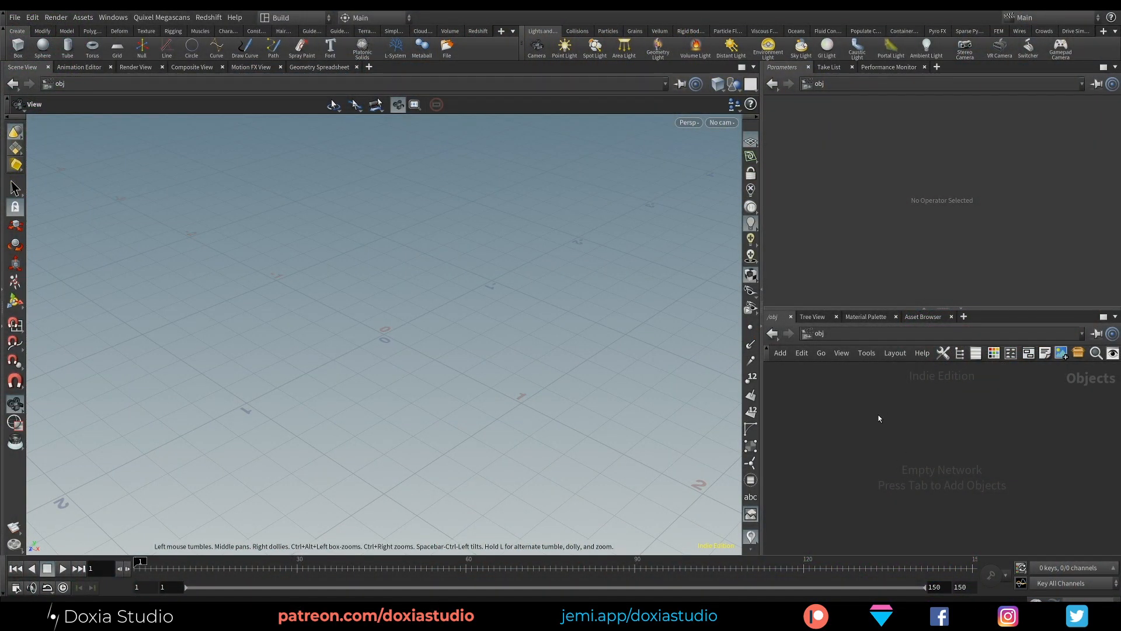
left_click_drag(839, 396, 918, 453)
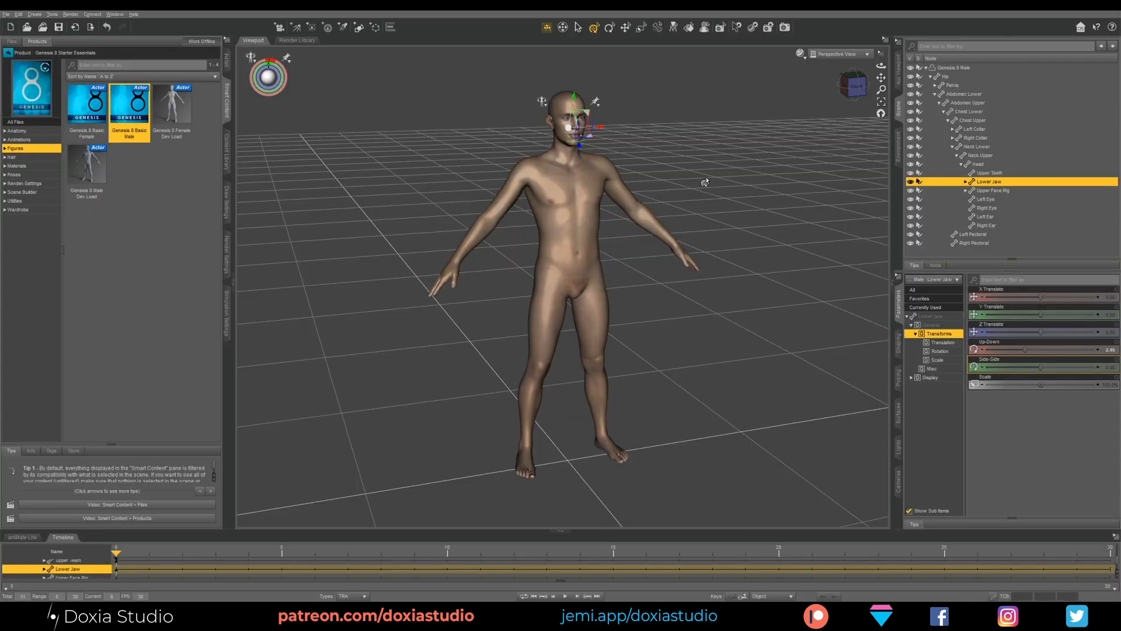
key("alt+Tab")
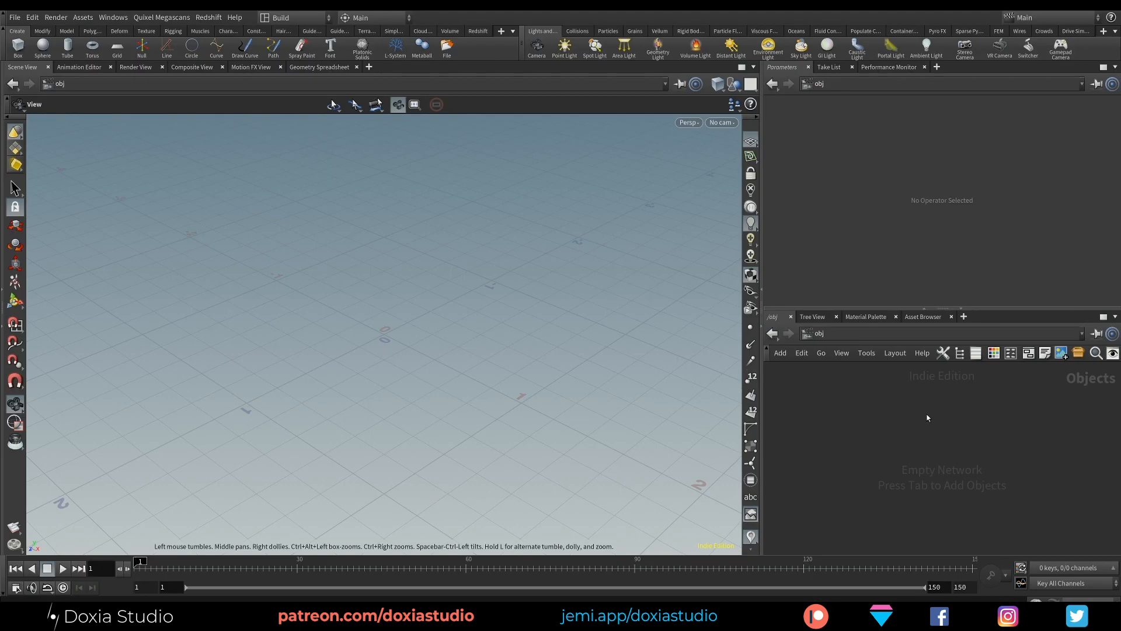
Create a Geometry object in the object network and name it m_head
key("Tab")
type("geo")
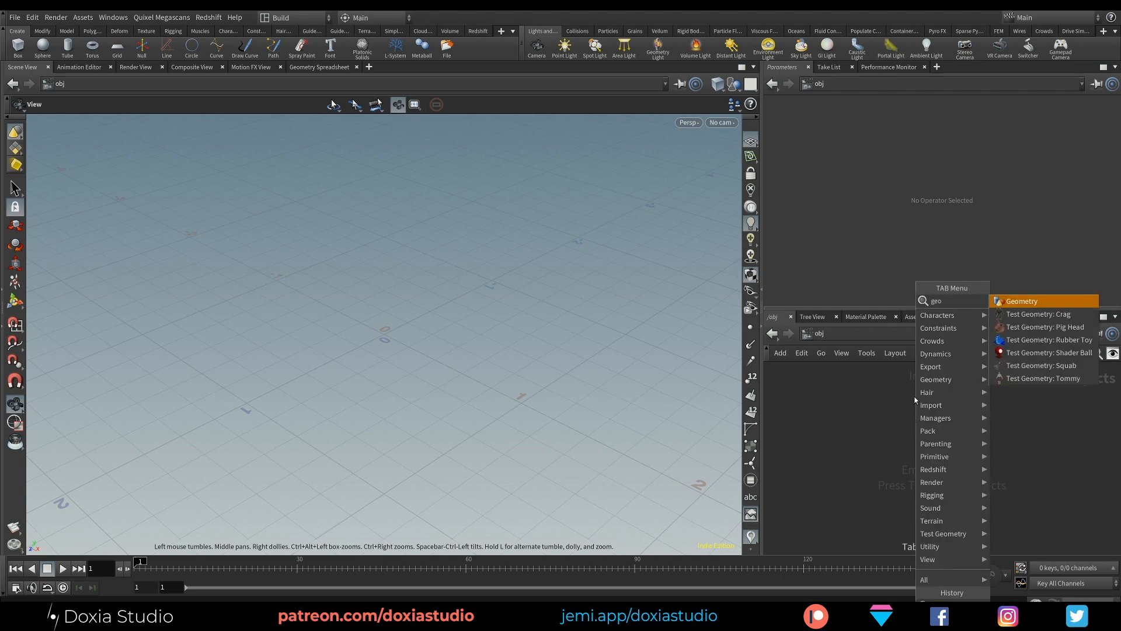
left_click(1019, 299)
left_click(855, 423)
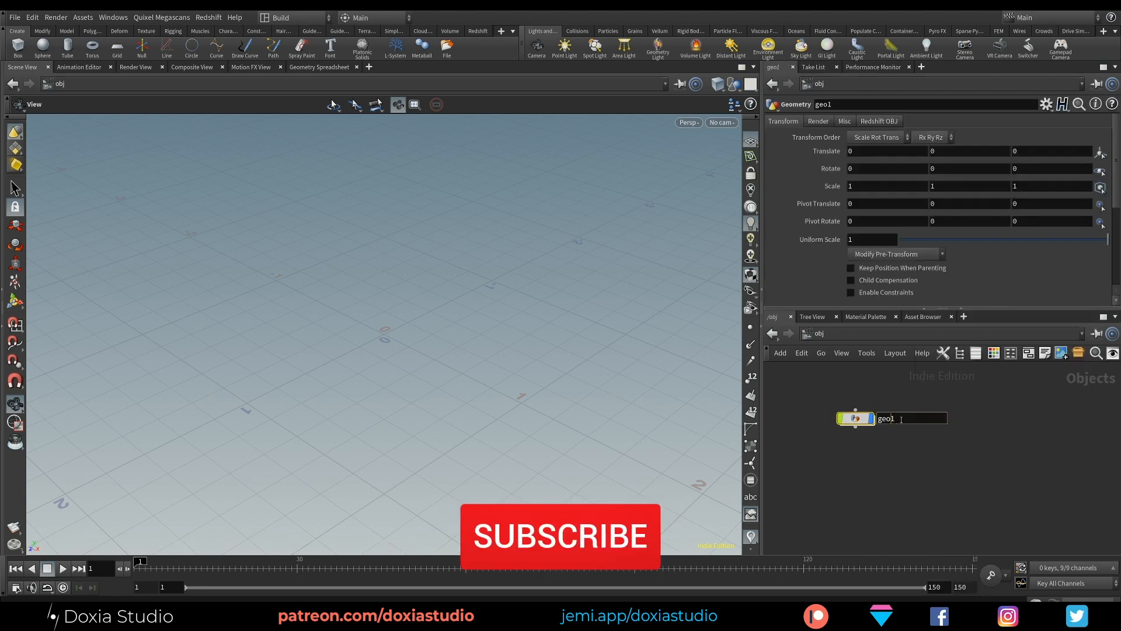
type("m_h")
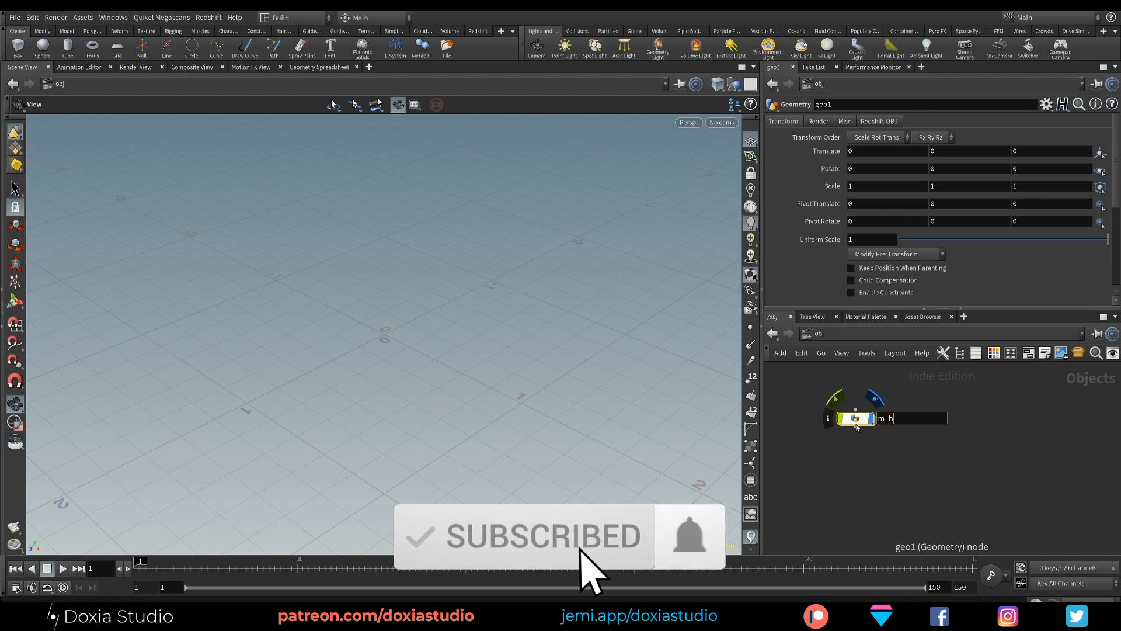
type("ead")
key("Return")
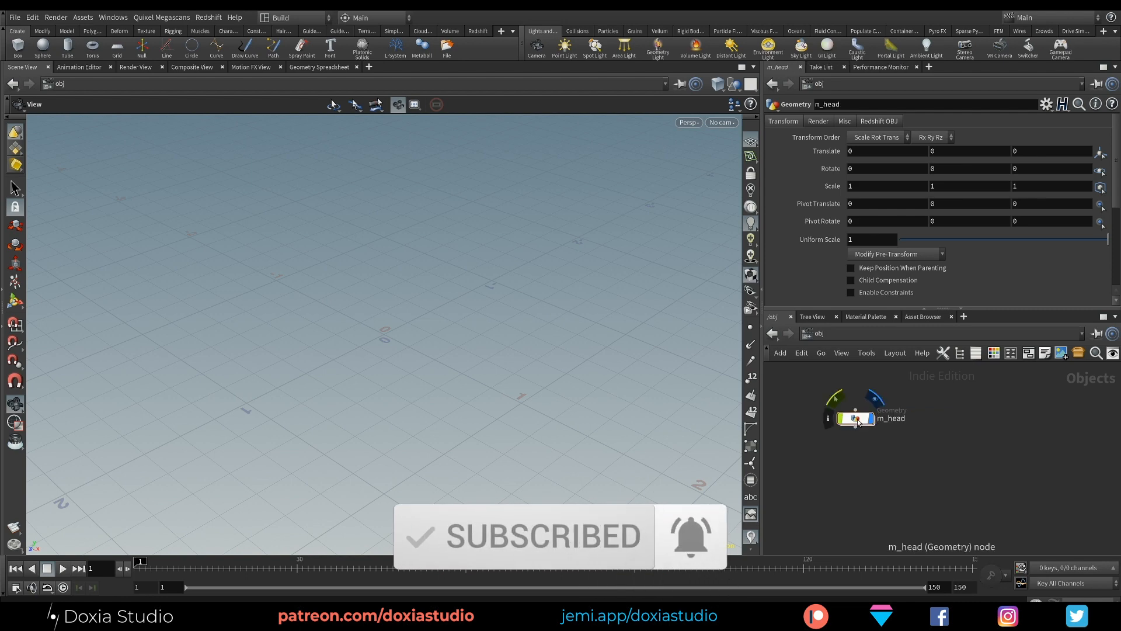
Enter the m_head object's network and add an Agent node
double_click(856, 419)
key("Tab")
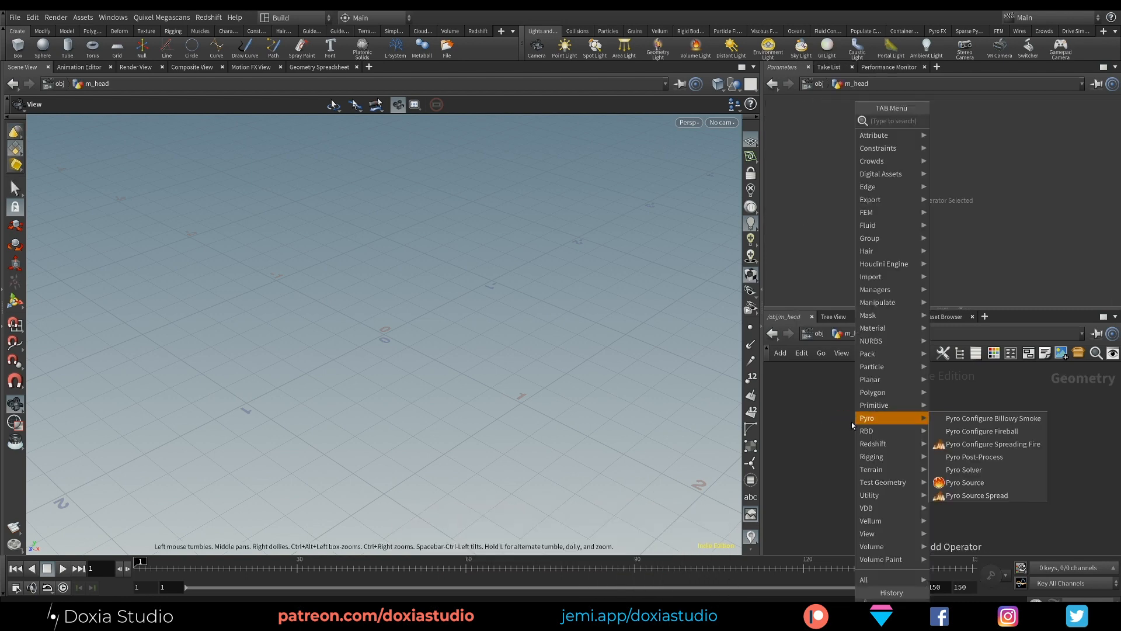
type("agent")
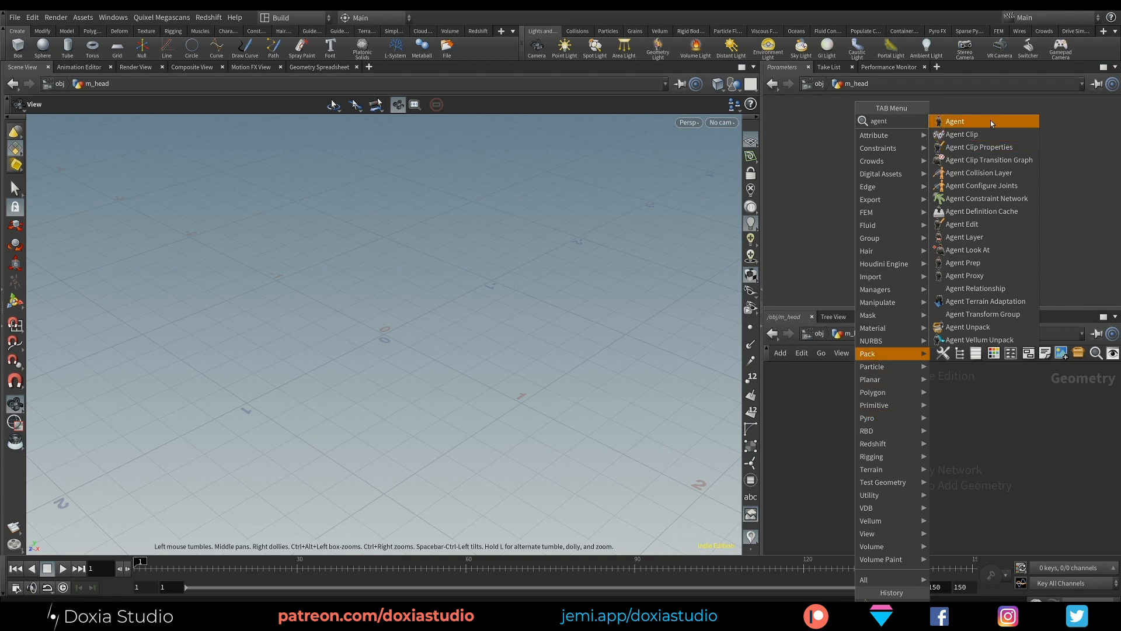
left_click(991, 121)
left_click(888, 423)
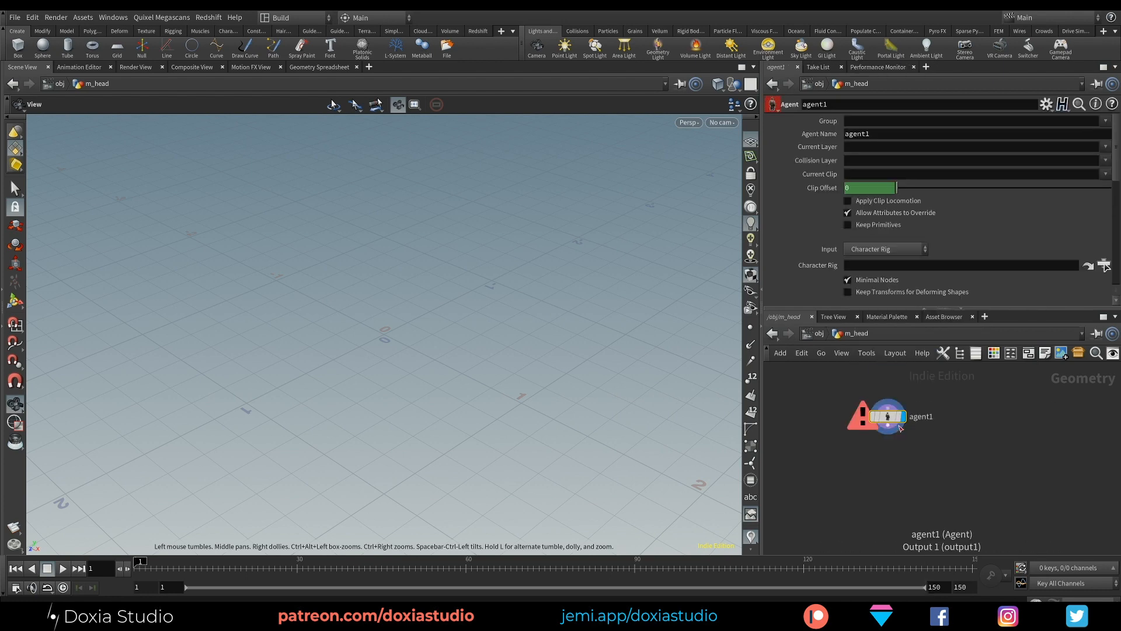
Set the Agent node's input to FBX and load m1.fbx from a subfolder of the $HIP project directory
left_click(899, 250)
left_click(889, 277)
left_click(1104, 266)
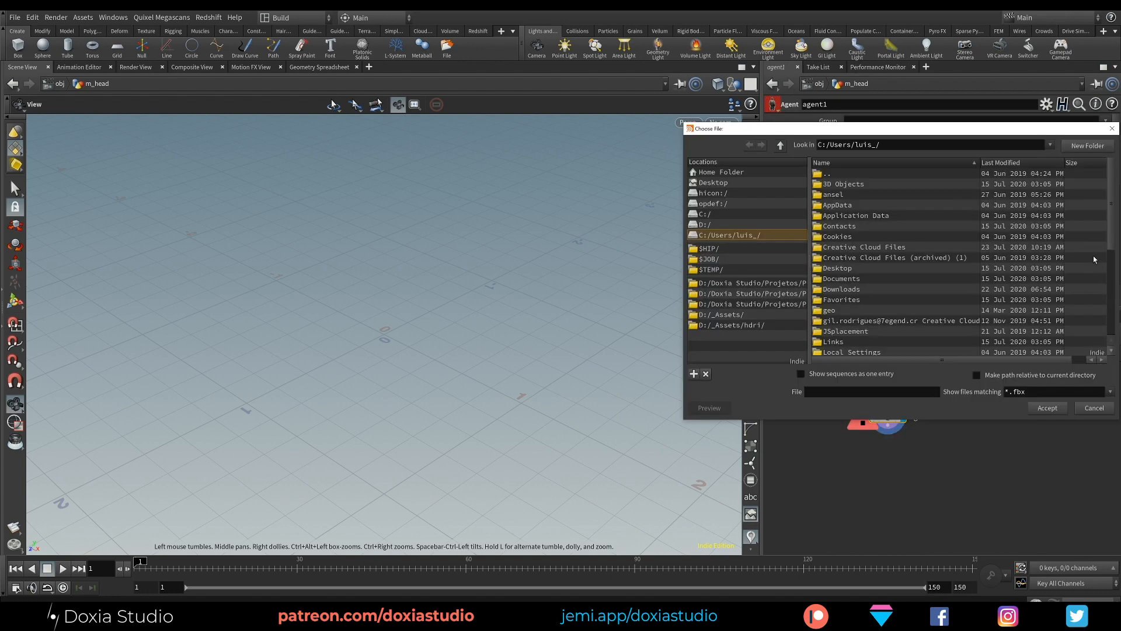
left_click(712, 249)
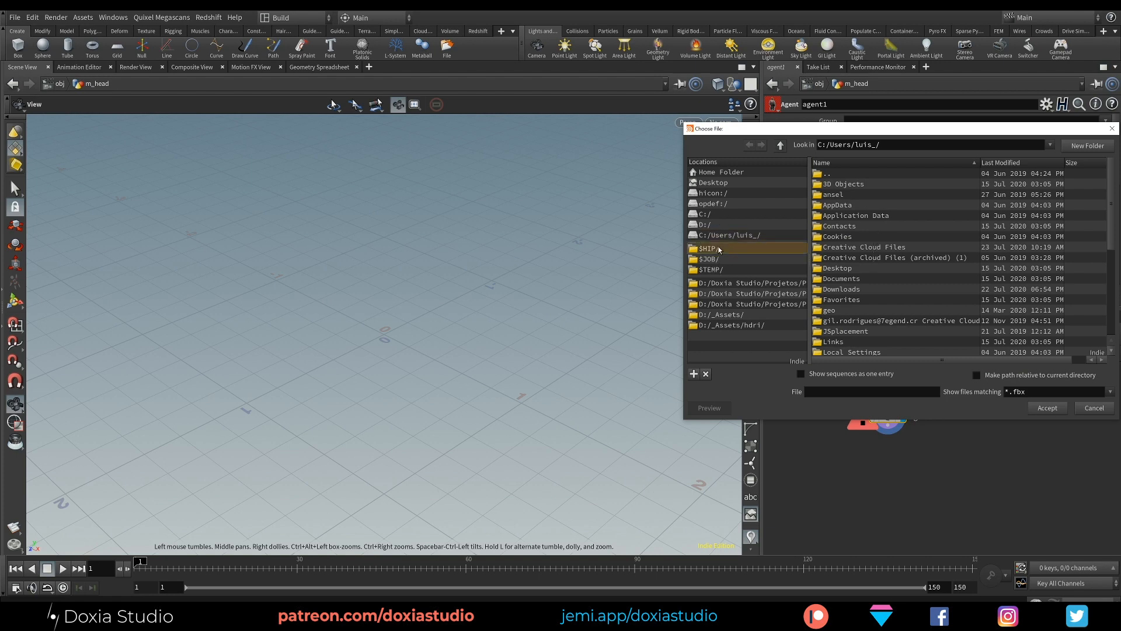
double_click(859, 174)
double_click(855, 183)
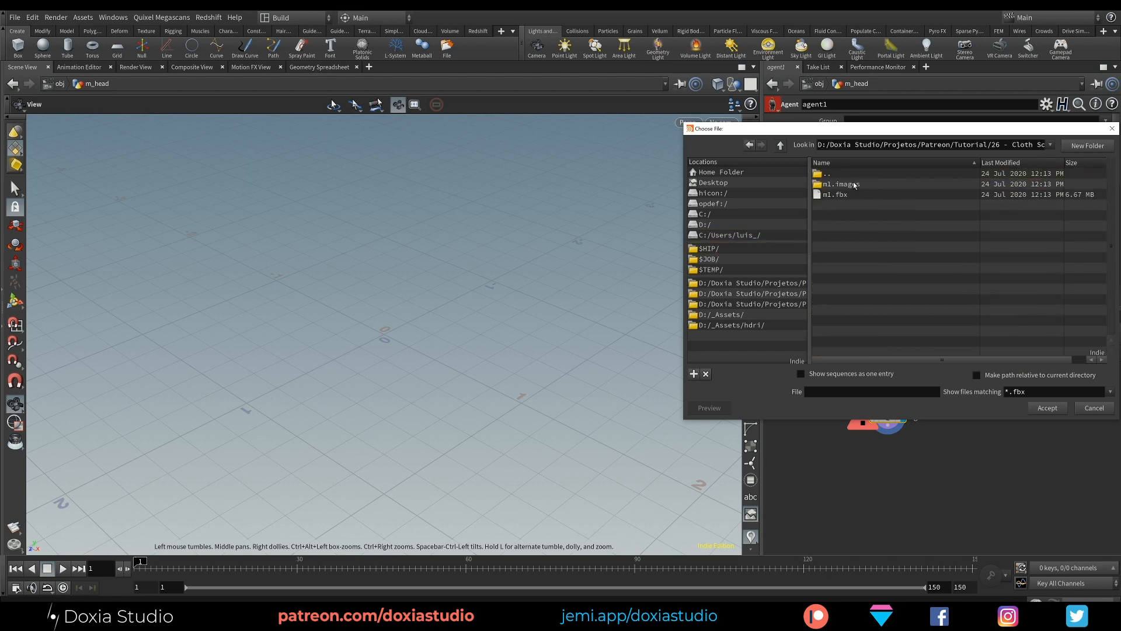
left_click(836, 194)
left_click(1047, 407)
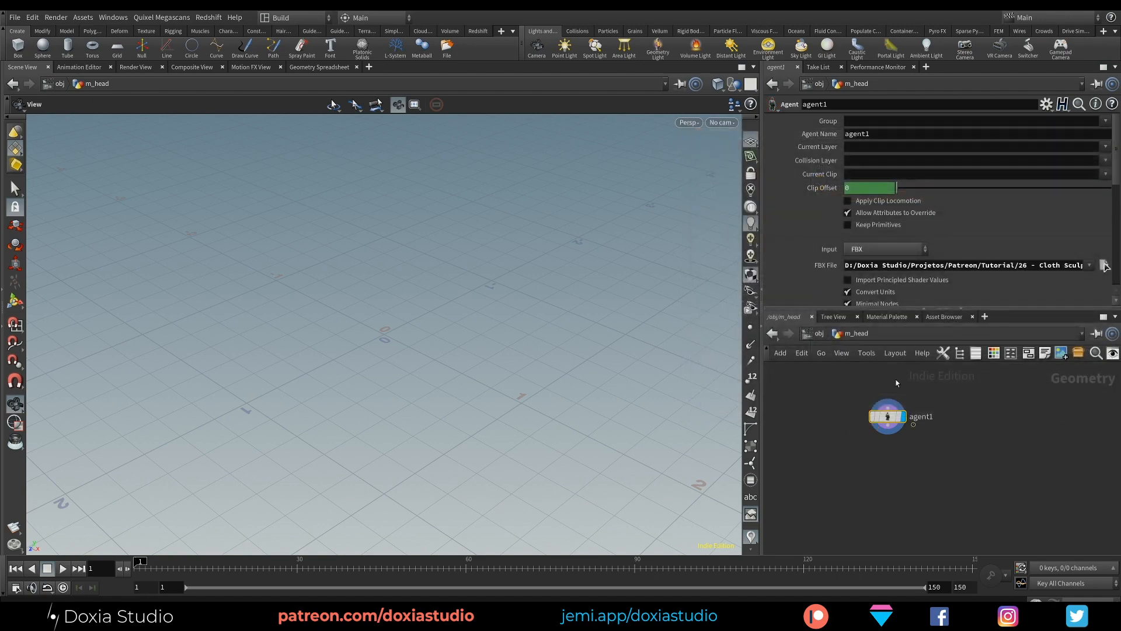
Wire a Blast node below the Agent node's output, align it under the agent and display its result
scroll(387, 293, "down", 4)
middle_click_drag(388, 271, 384, 341)
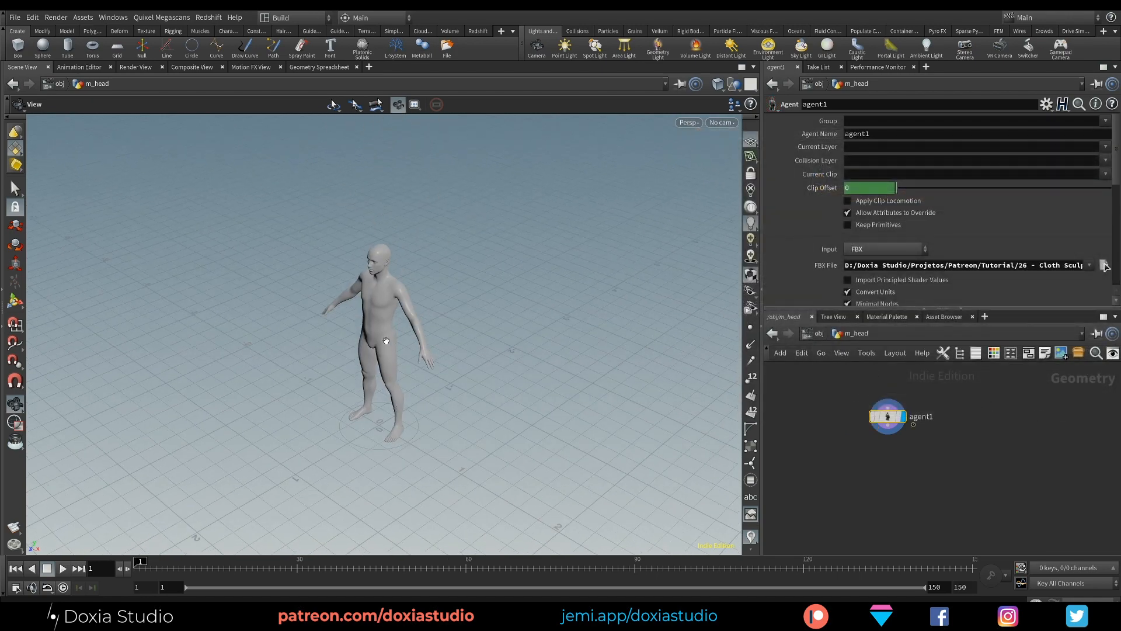
left_click_drag(383, 340, 434, 332)
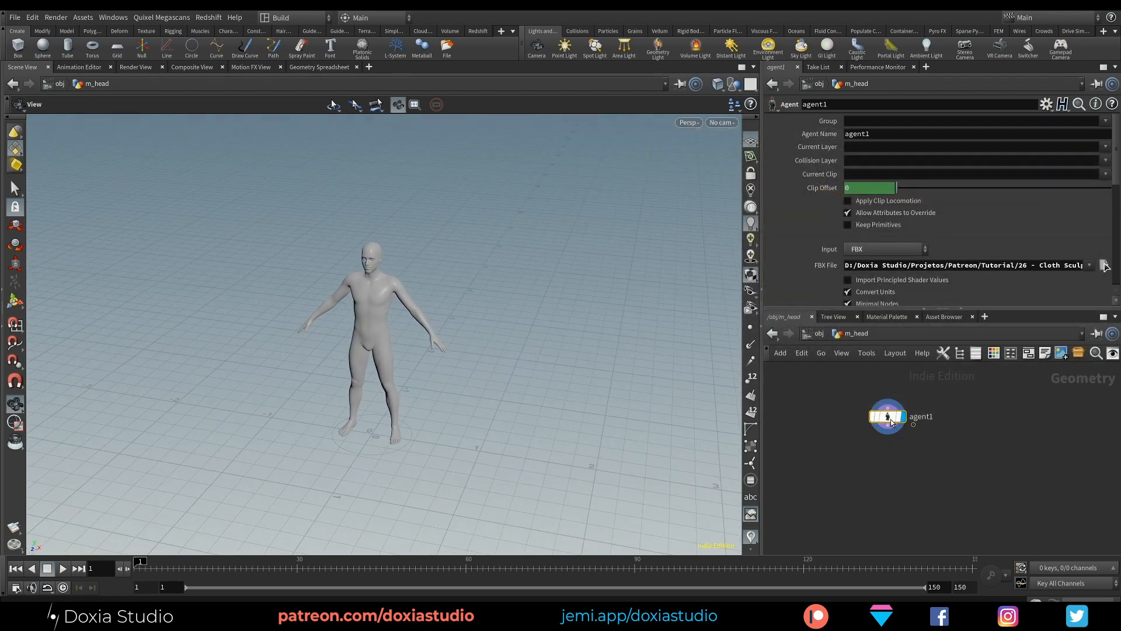
left_click_drag(892, 423, 861, 412)
left_click(856, 415)
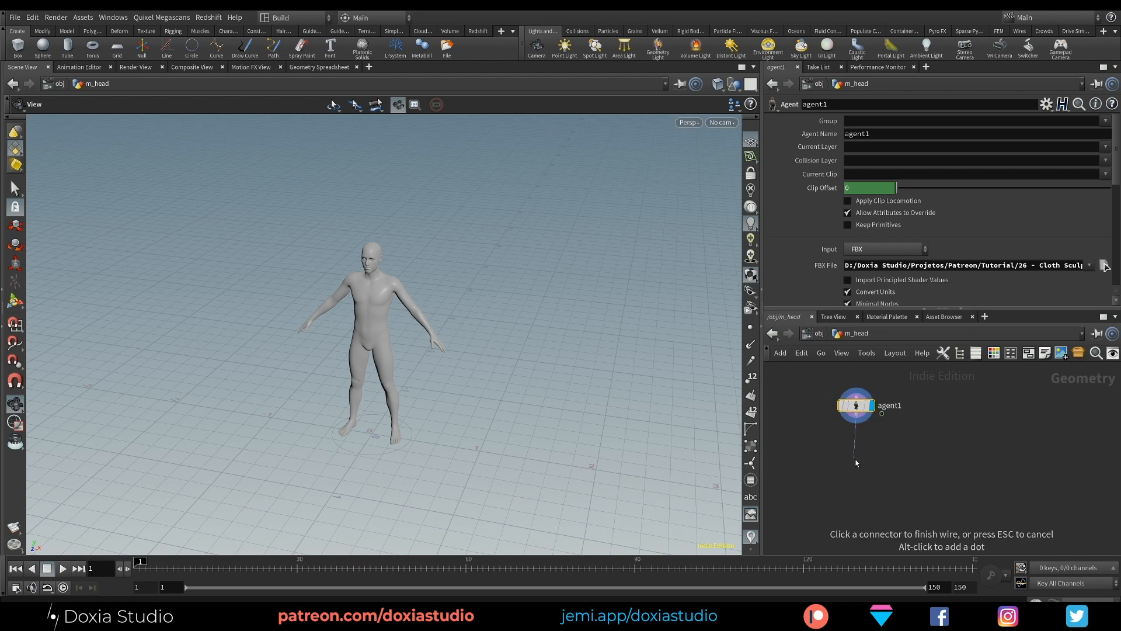
left_click(855, 458)
mouse_move(857, 458)
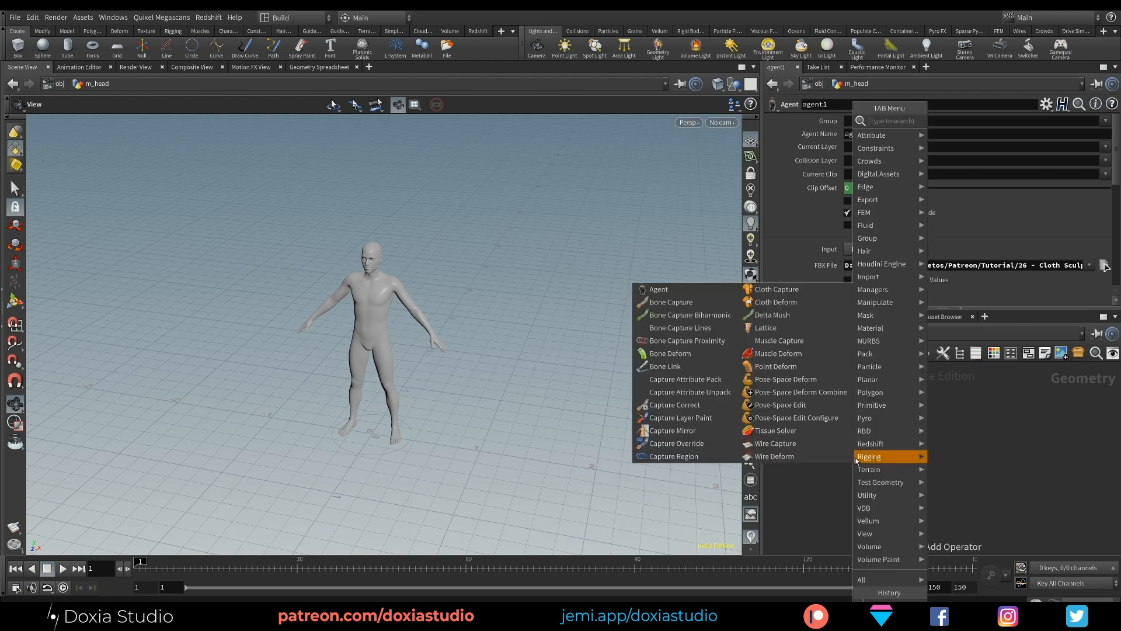
type("blast")
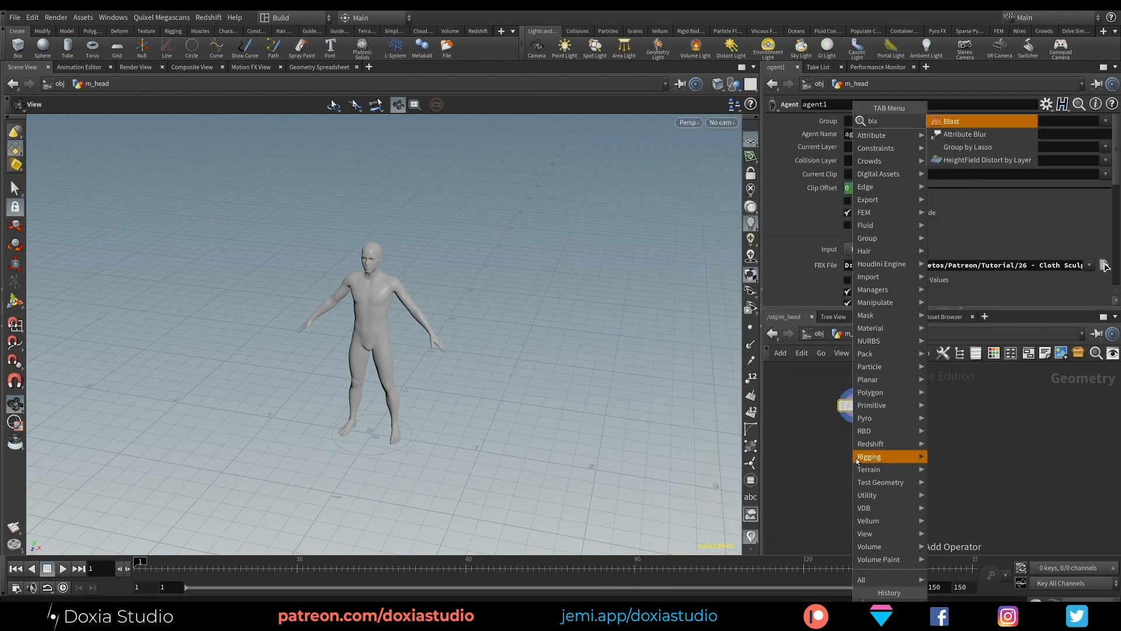
left_click(940, 125)
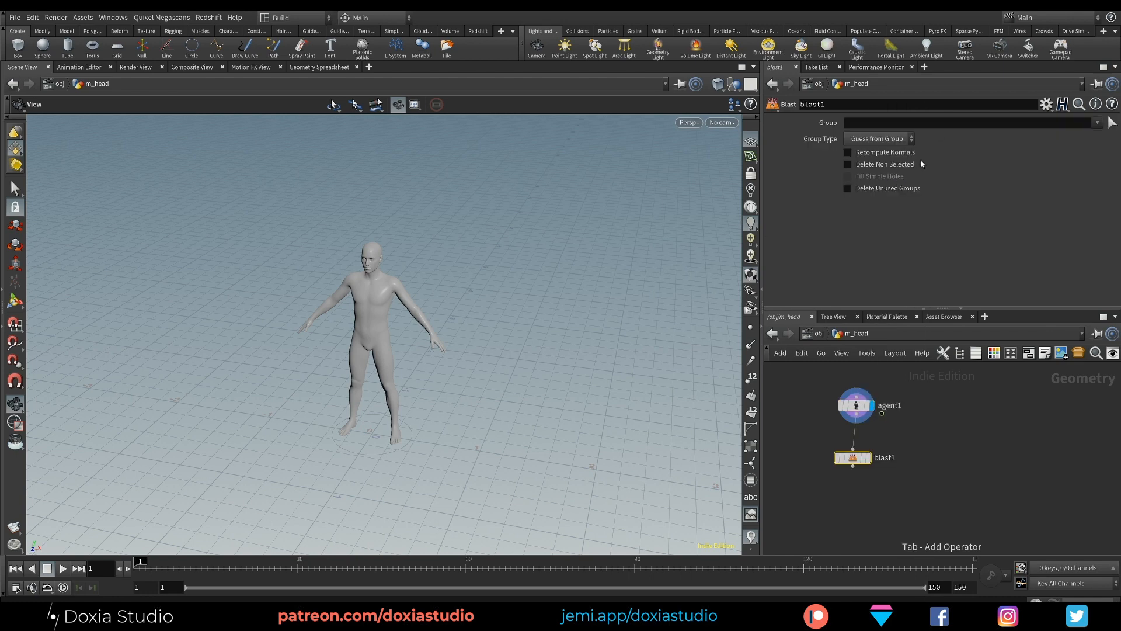
left_click(858, 451)
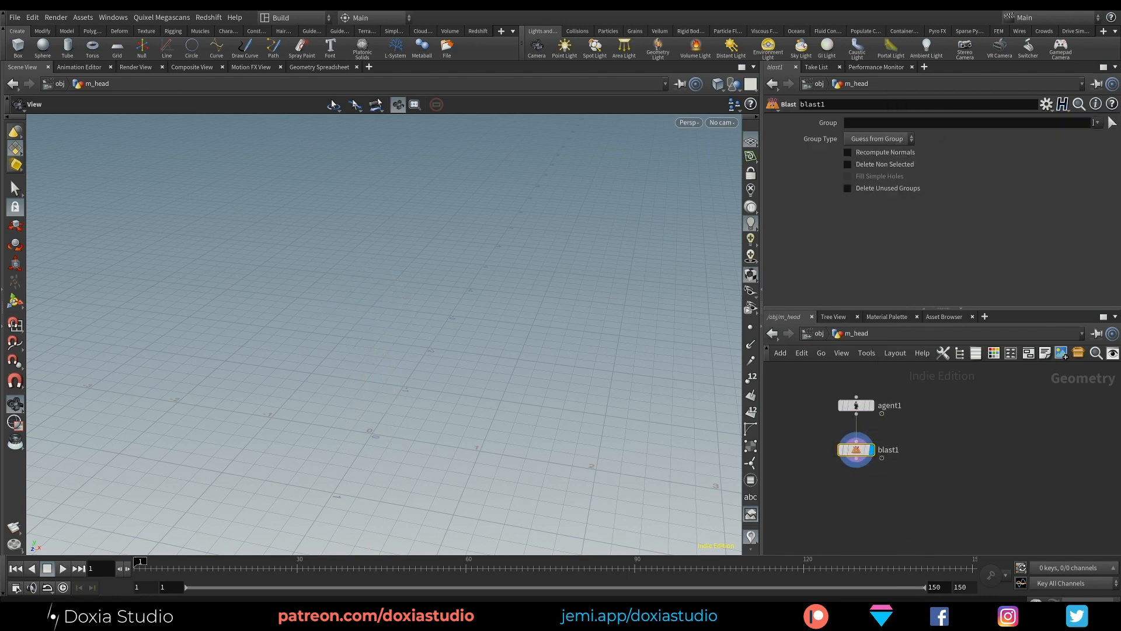
Check the group choices of the Blast node and the geometry info of the Agent node
left_click(1096, 122)
left_click(1020, 218)
left_click(830, 407)
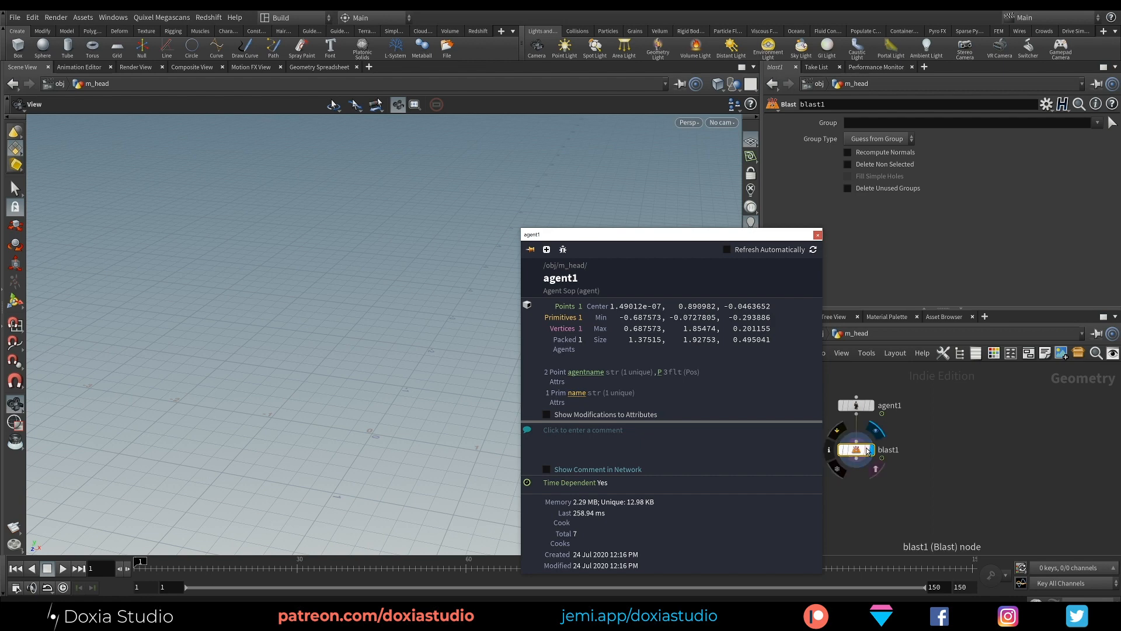
Insert a Convert node between the Agent and Blast nodes and display its polygon result
left_click_drag(860, 449, 861, 472)
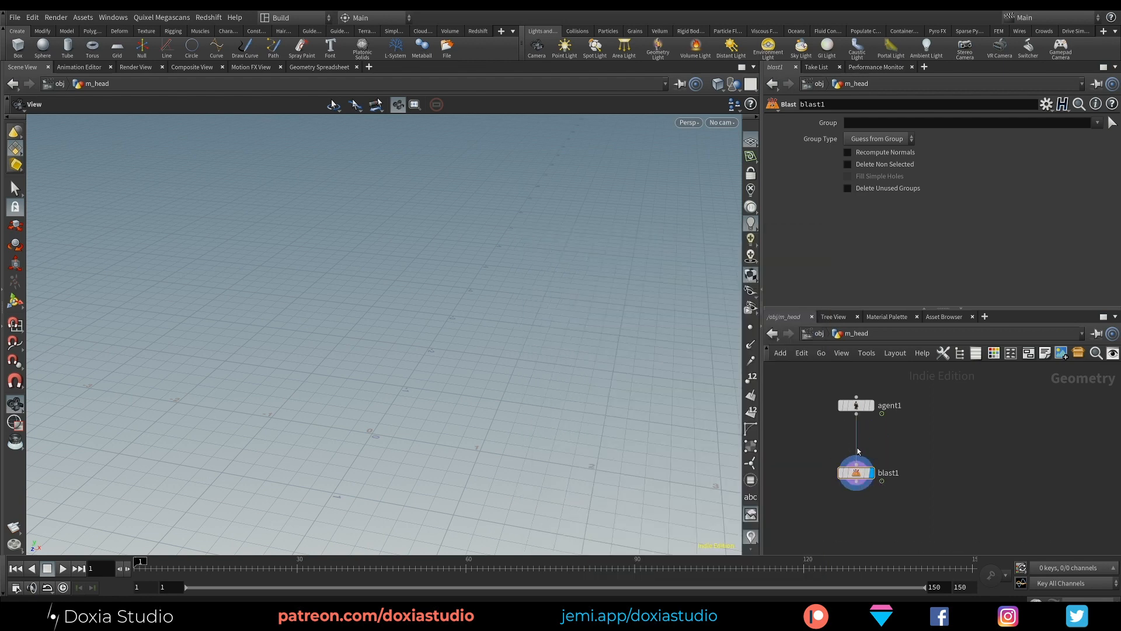
key("Tab")
type("conver")
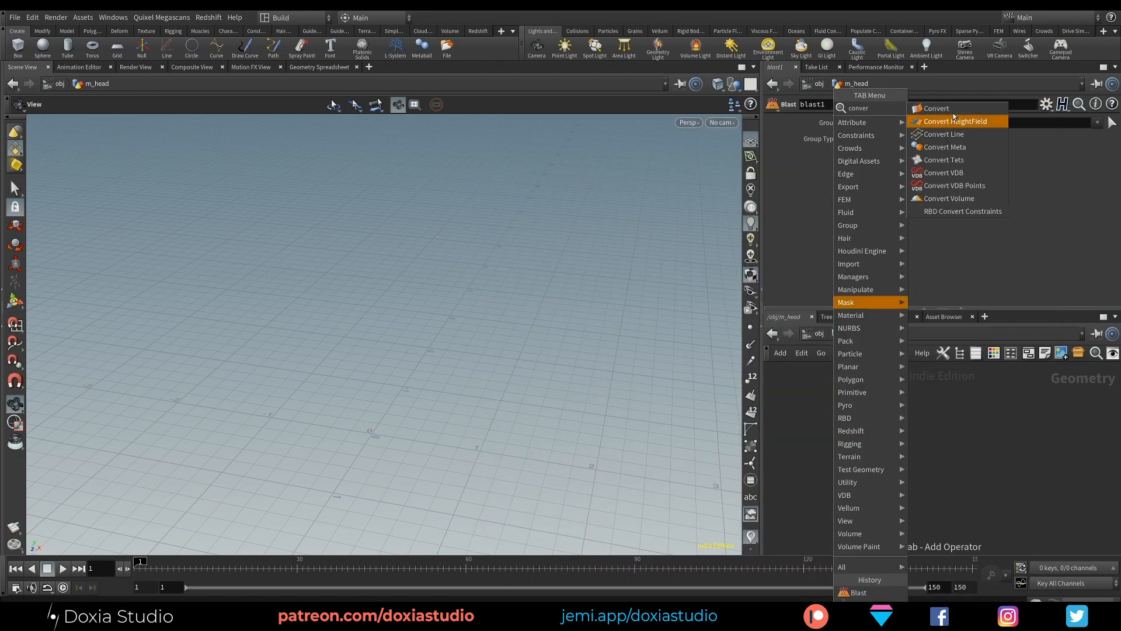
left_click(938, 109)
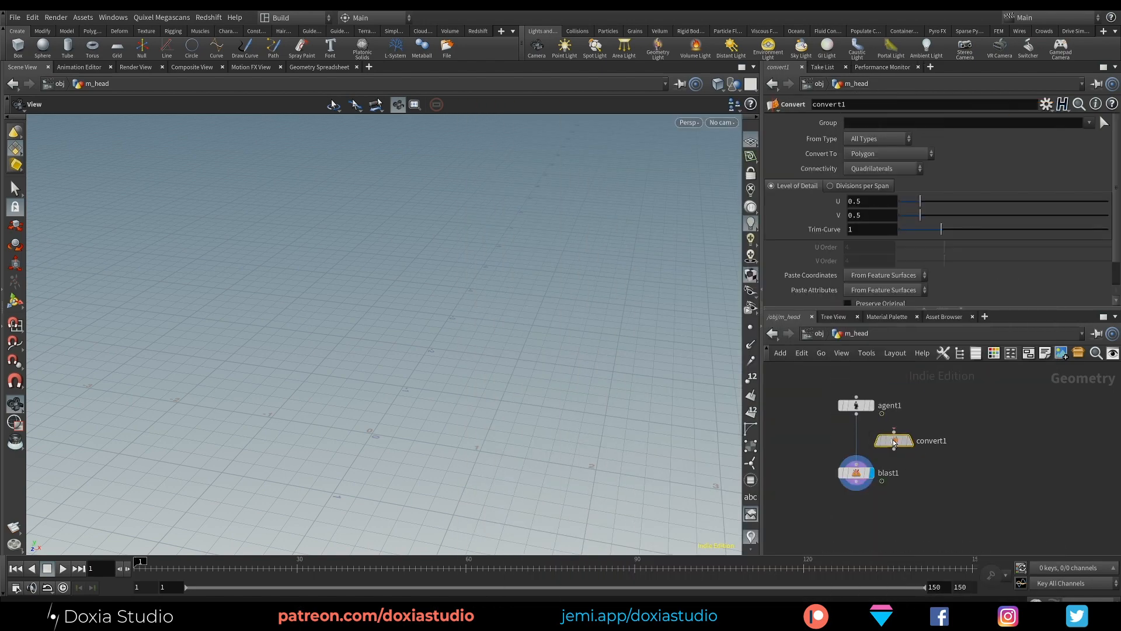
left_click(853, 436)
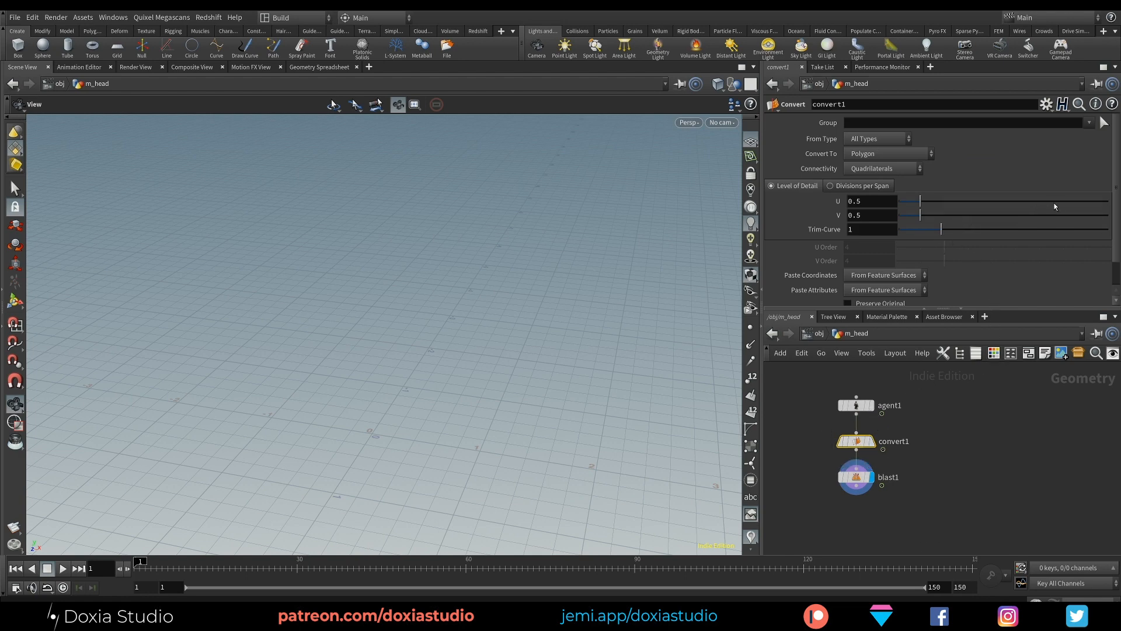
left_click(877, 421)
left_click(828, 441)
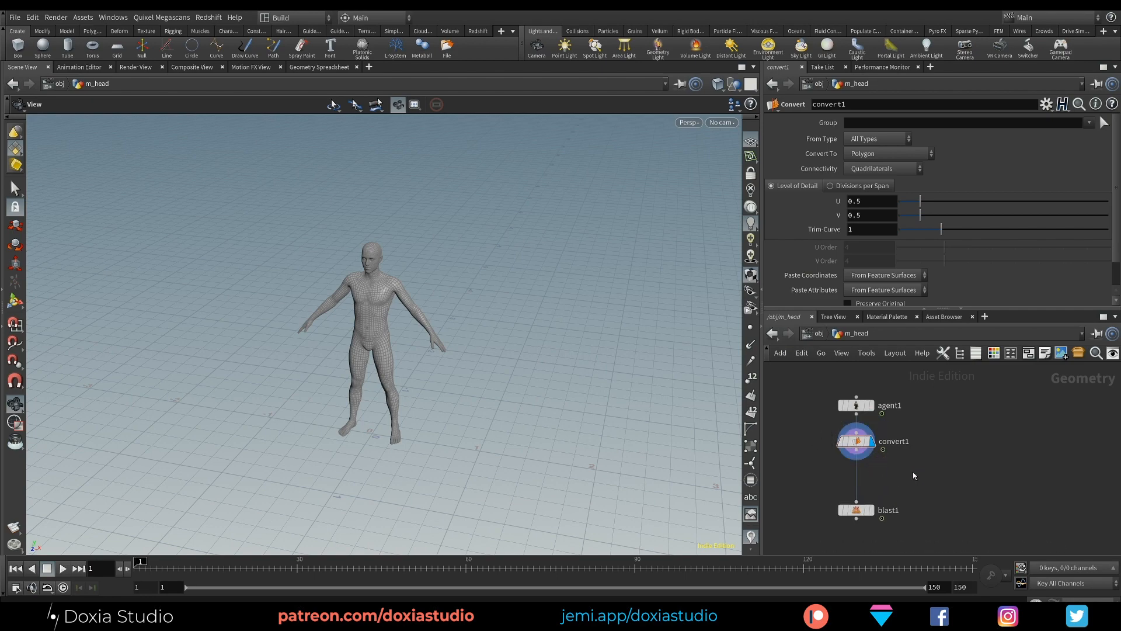
Insert a Group Create node between the Convert and Blast nodes and display it
key("Tab")
type("gr")
left_click(1025, 93)
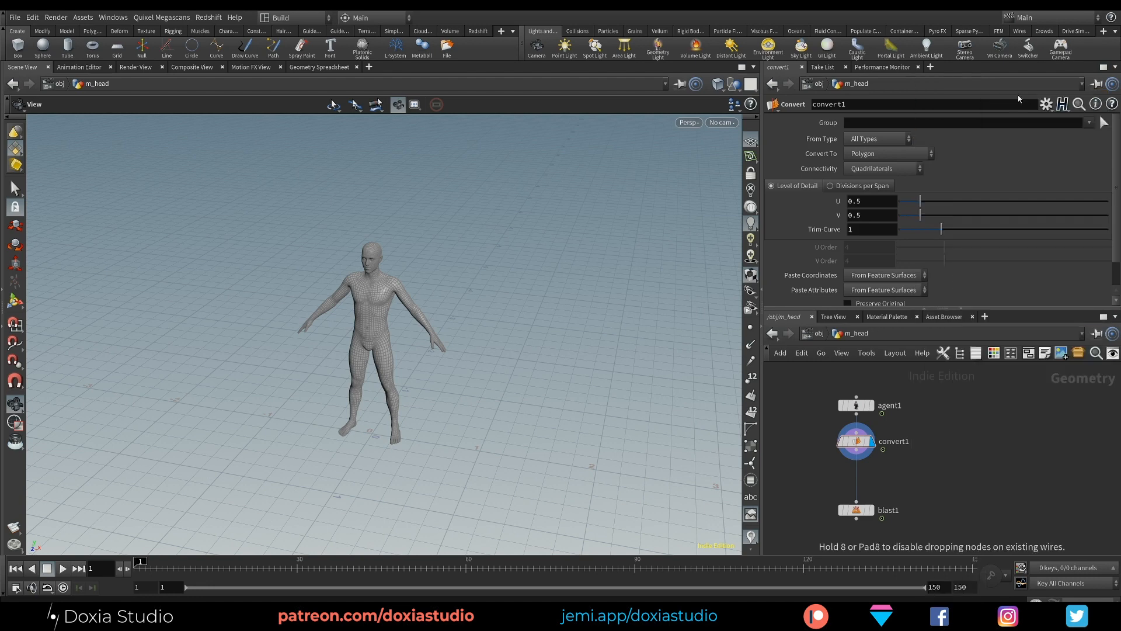
left_click(875, 478)
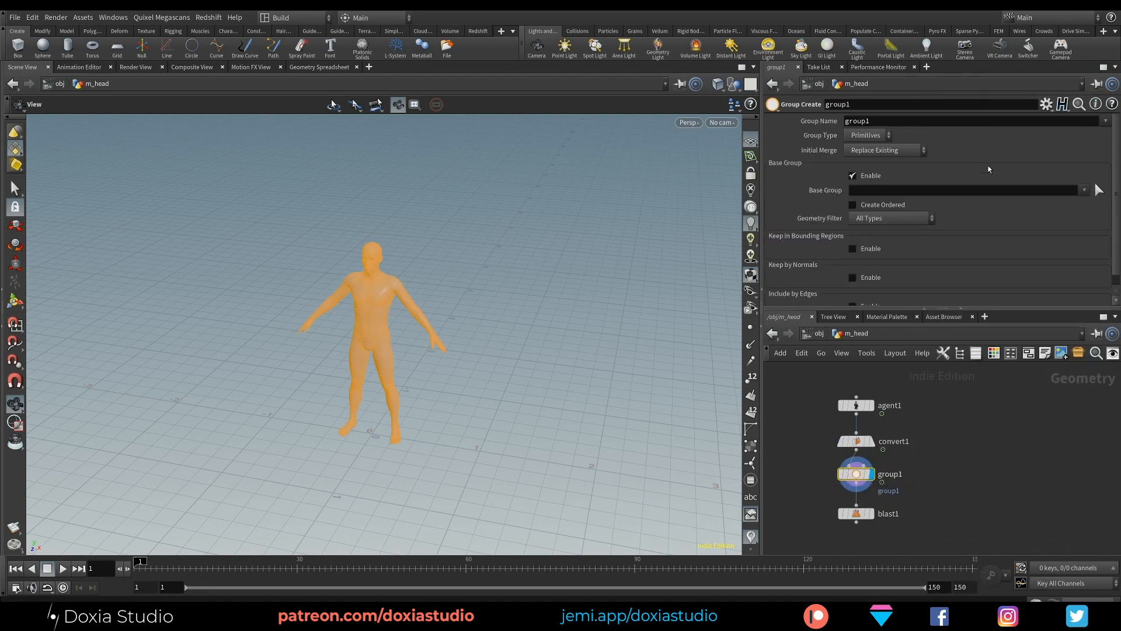
Start picking the Group Create node's Base Group and box-select the character's head and upper neck polygons
left_click(1099, 191)
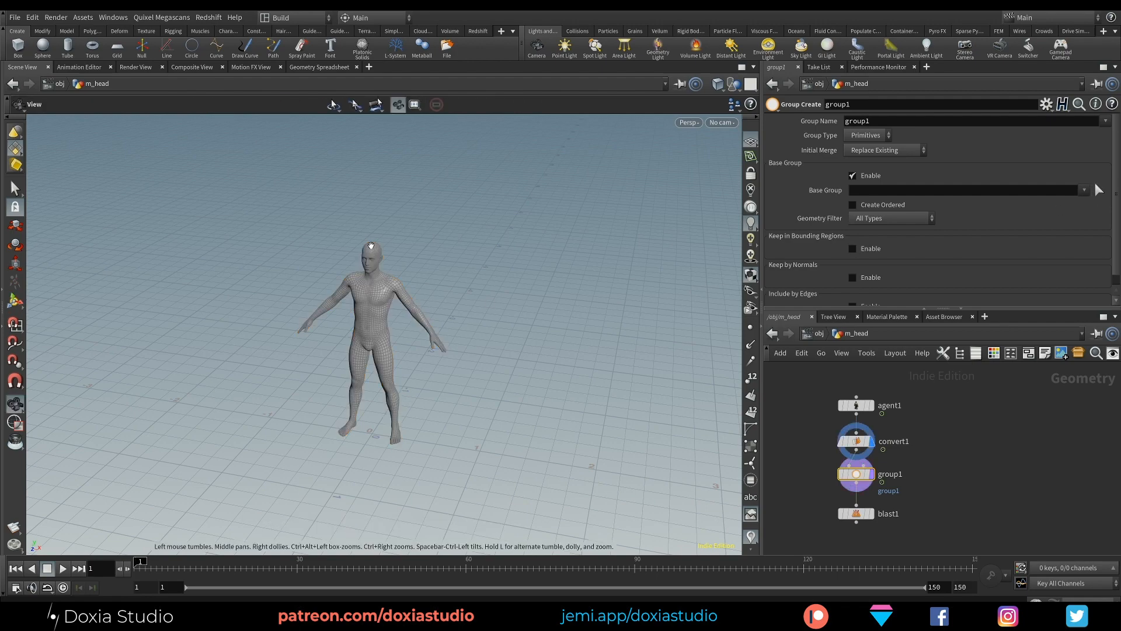
scroll(552, 254, "up", 5)
left_click_drag(552, 254, 528, 236)
scroll(538, 245, "up", 3)
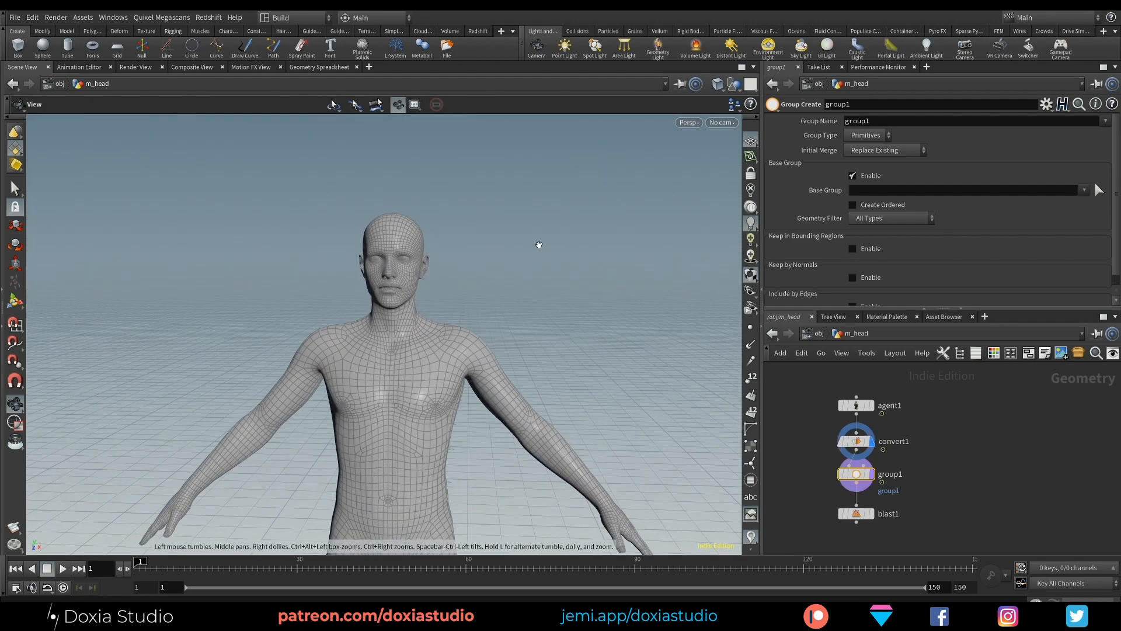
left_click_drag(484, 279, 501, 268)
middle_click_drag(474, 269, 515, 267)
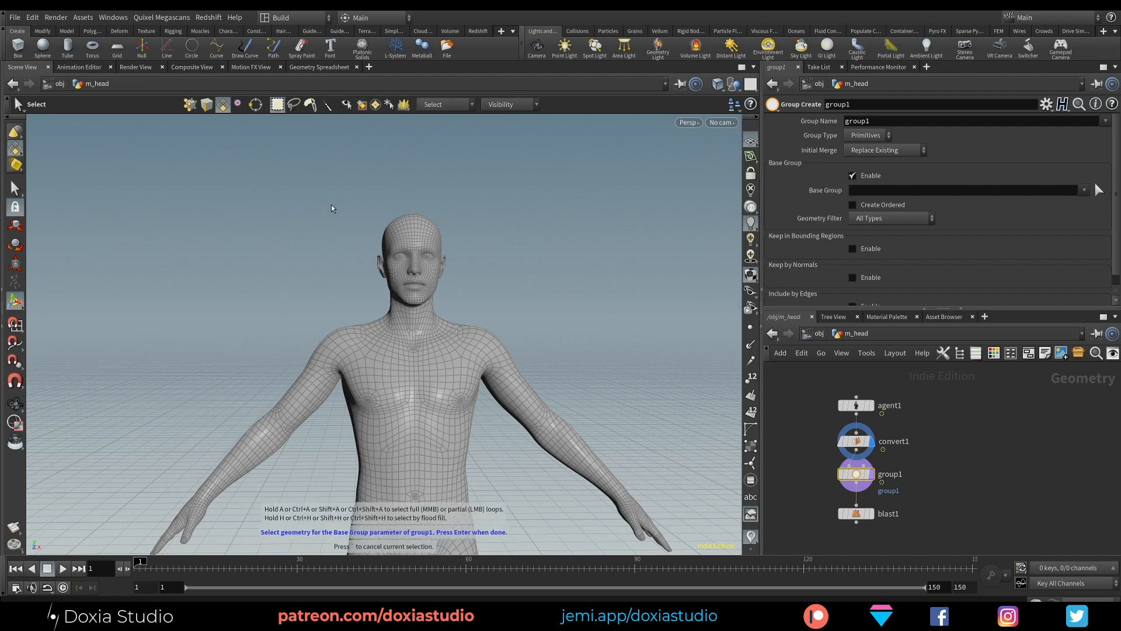
left_click_drag(317, 195, 666, 299)
Refine the head polygon selection from the side and accept it as the Base Group of the Group Create node
key("space")
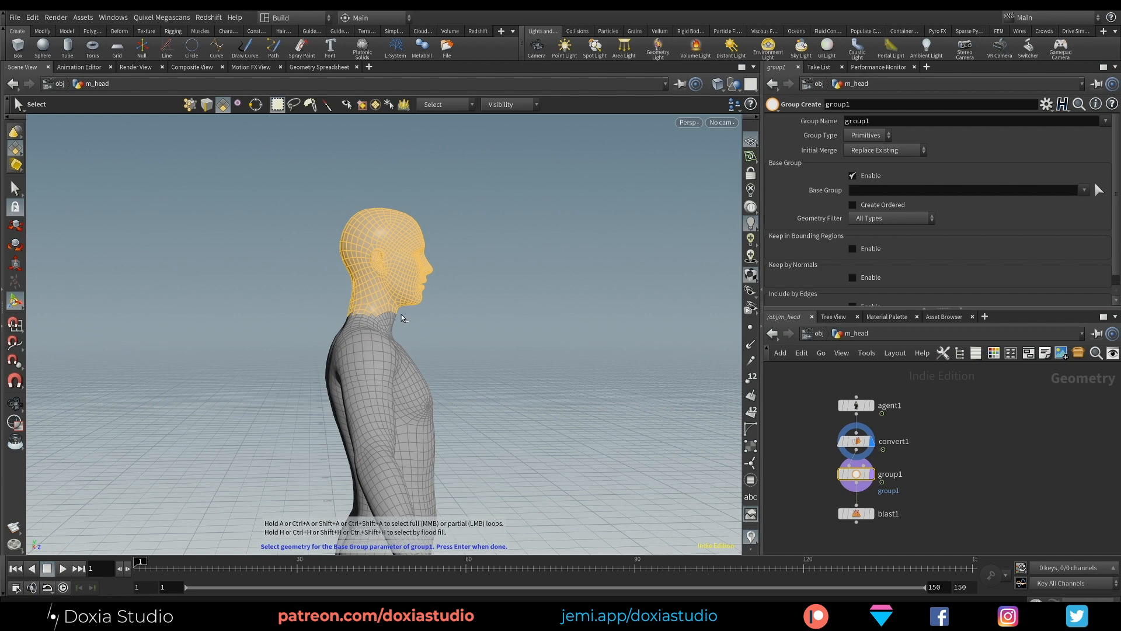
left_click_drag(403, 315, 216, 310, "ctrl")
key("s")
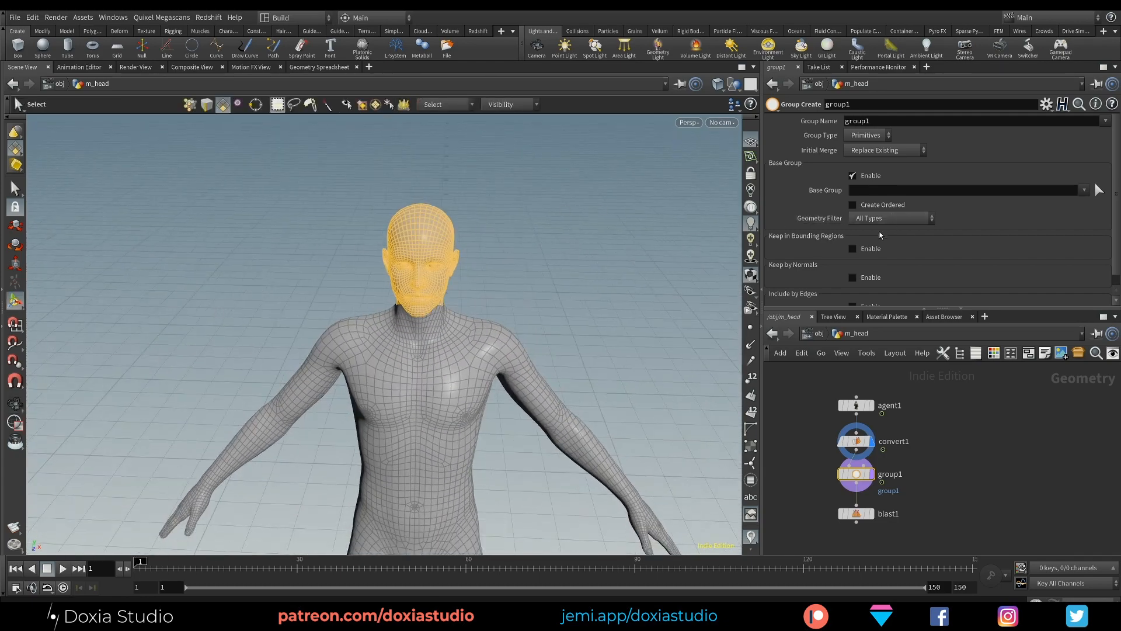
key("Return")
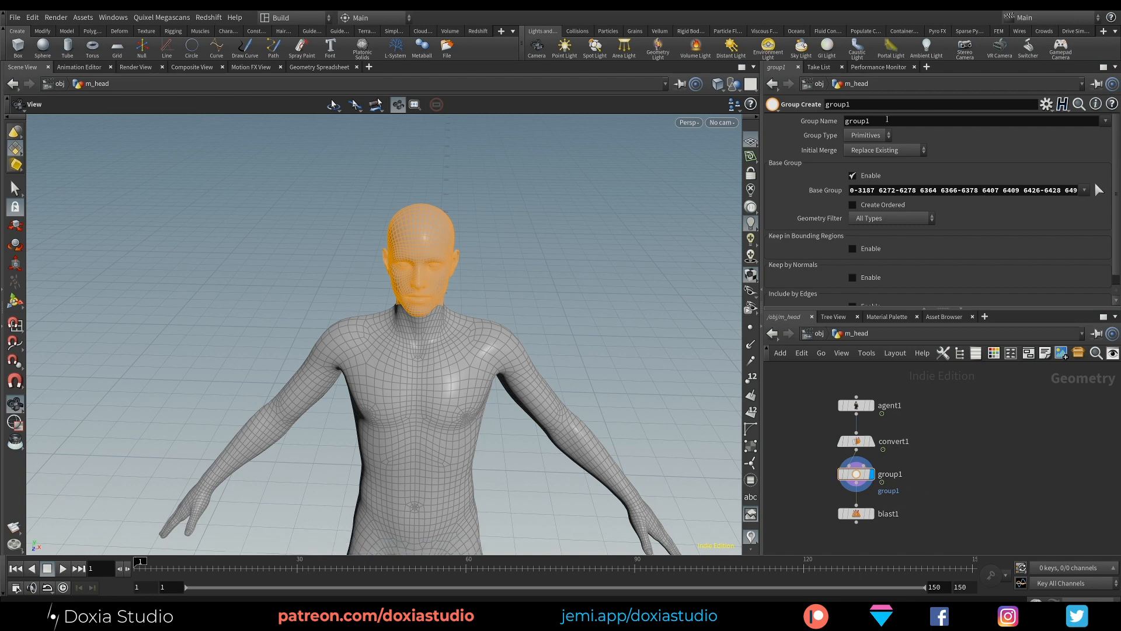
Set the Group Name of the Group Create node to "head grp" and copy that name
double_click(887, 120)
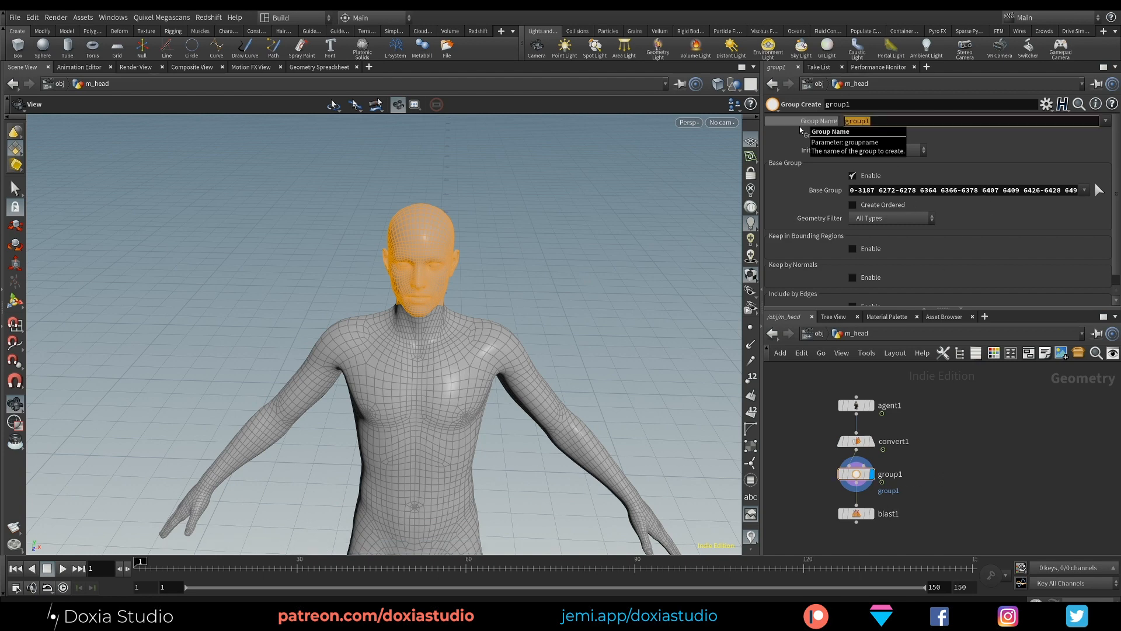
type("head")
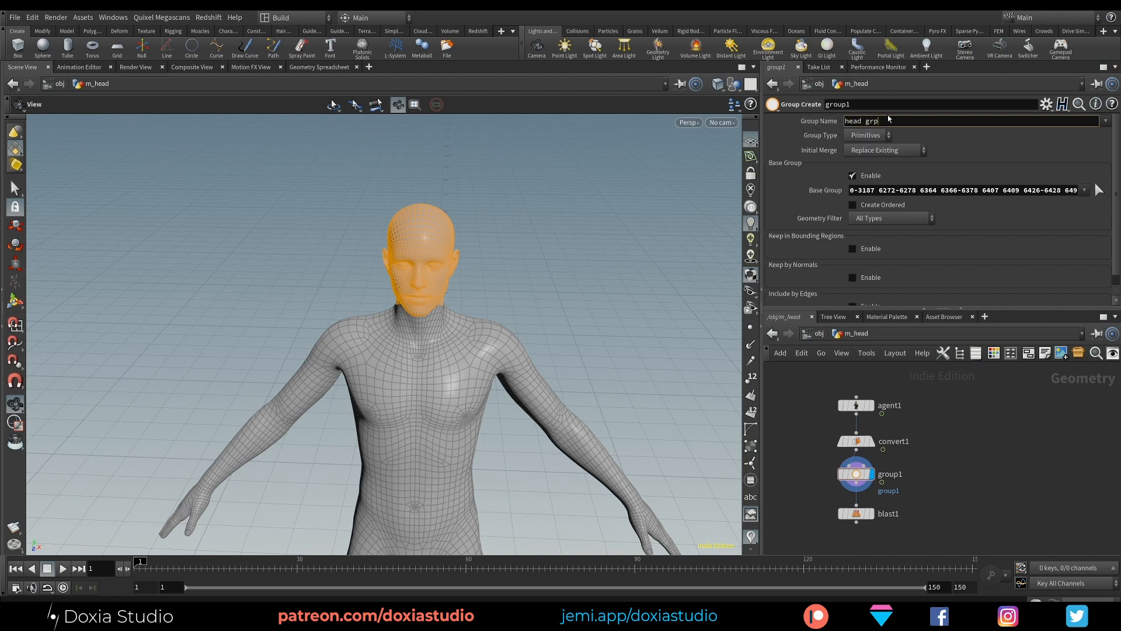
key("Return")
key("ctrl+c")
Rename the Group Create node head_grp using the copied text, and set its Group Name to $OS
double_click(863, 105)
key("ctrl+v")
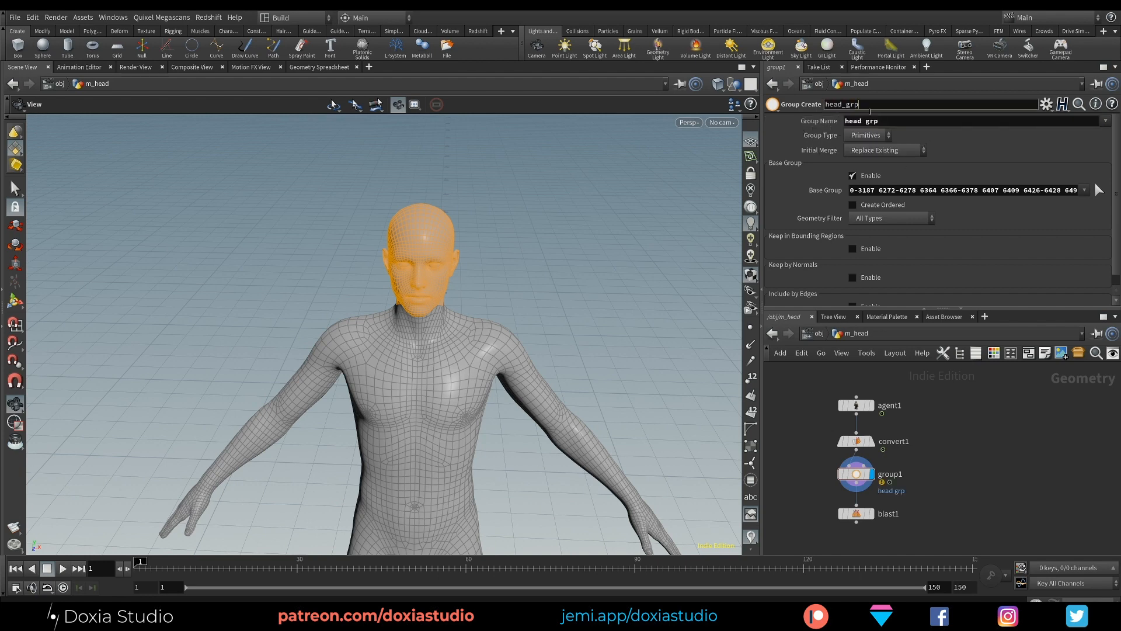
key("Return")
type("$OS")
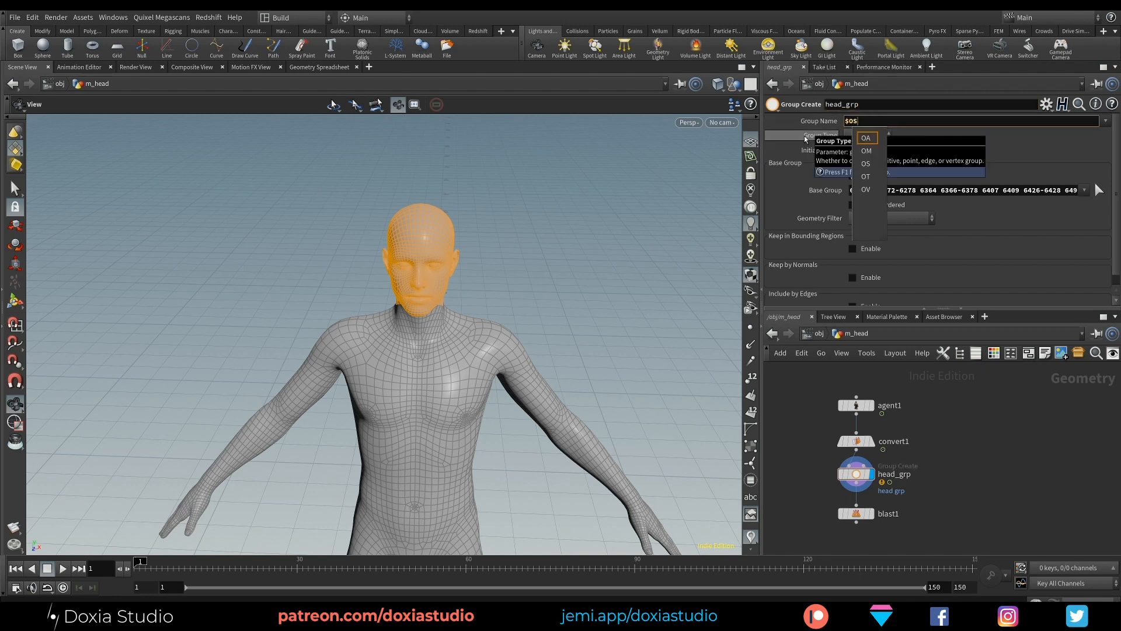
key("Return")
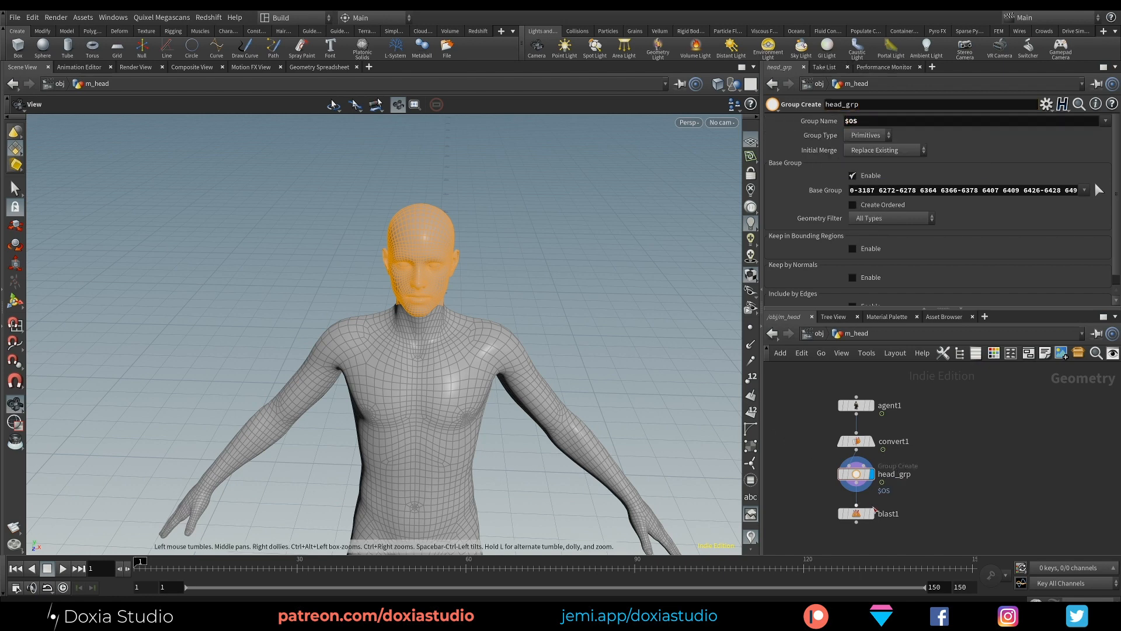
Display the Blast node, set its Group to head_grp and enable Delete Non Selected to keep only the head
left_click(871, 514)
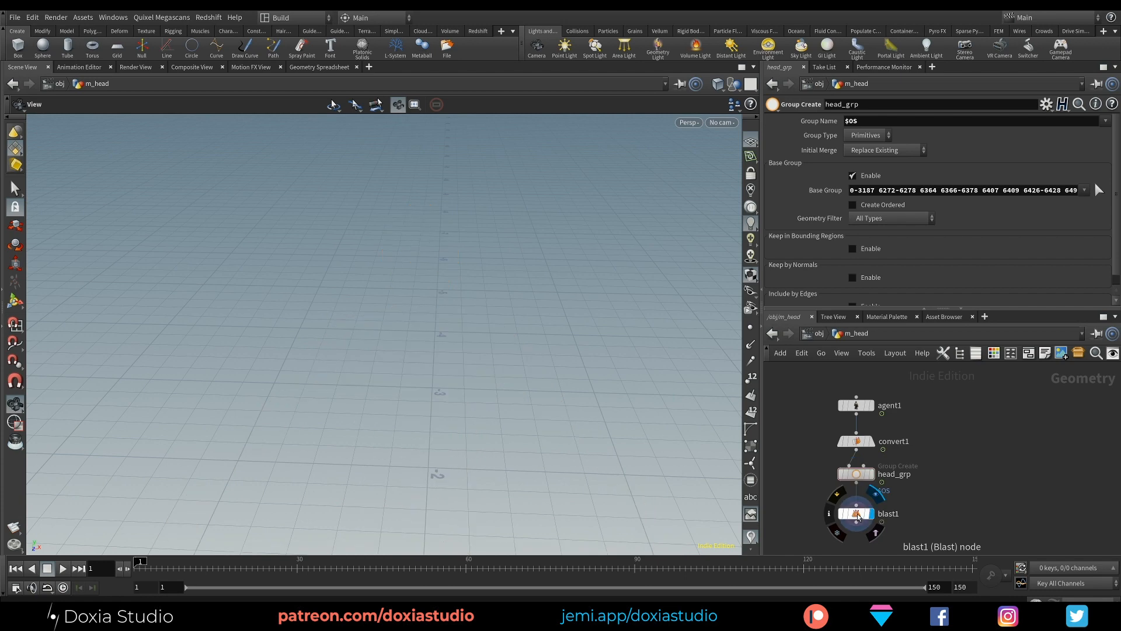
left_click(858, 516)
left_click(1099, 122)
left_click(1075, 136)
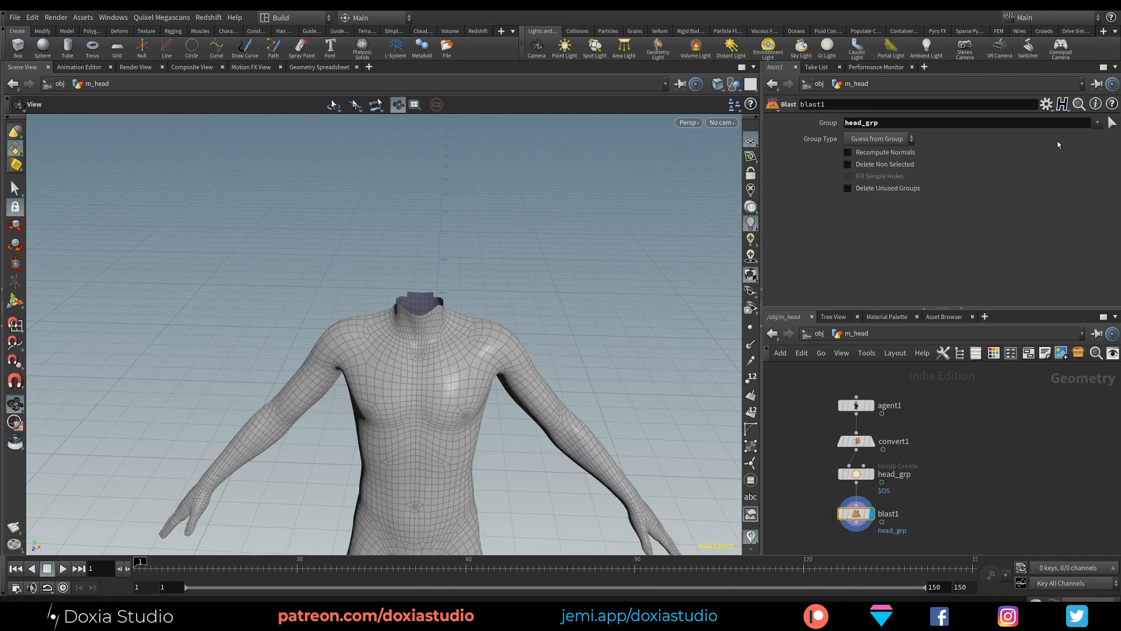
left_click(847, 165)
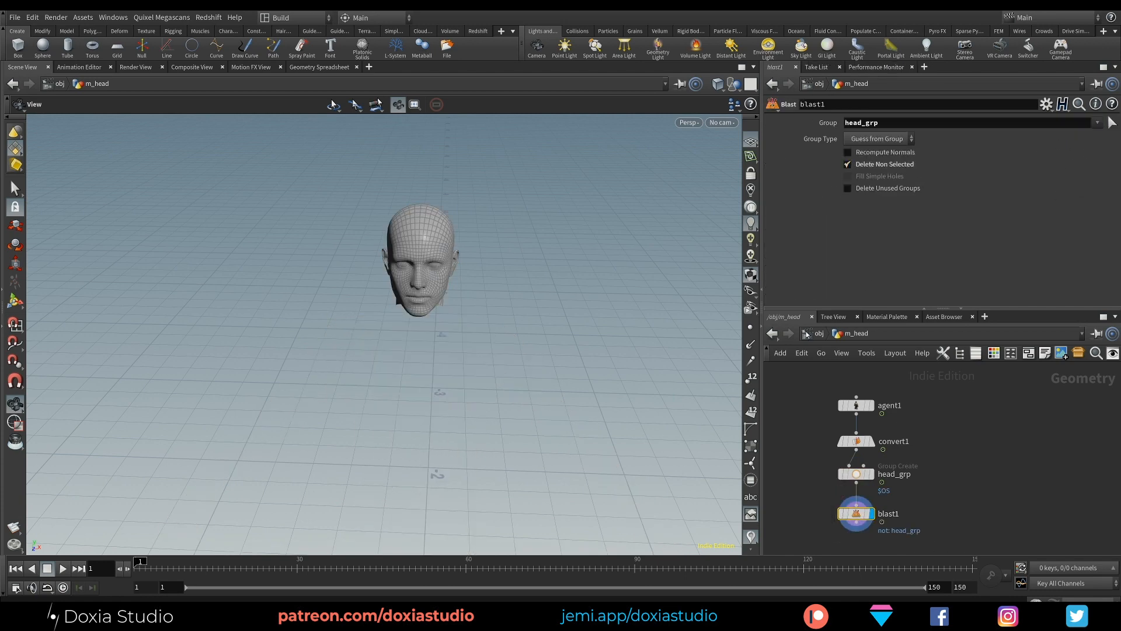
Add a Transform node connected below the Blast node
left_click_drag(444, 274, 596, 328)
middle_click_drag(957, 465, 951, 399)
middle_click_drag(949, 445, 955, 424)
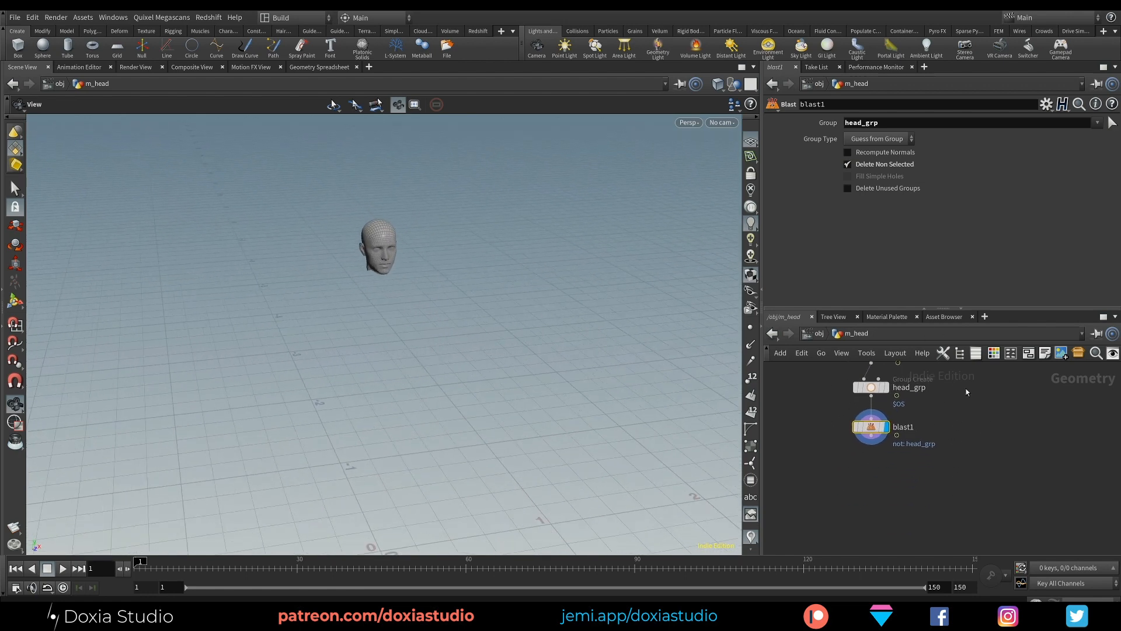
key("Tab")
mouse_move(864, 482)
type("tran")
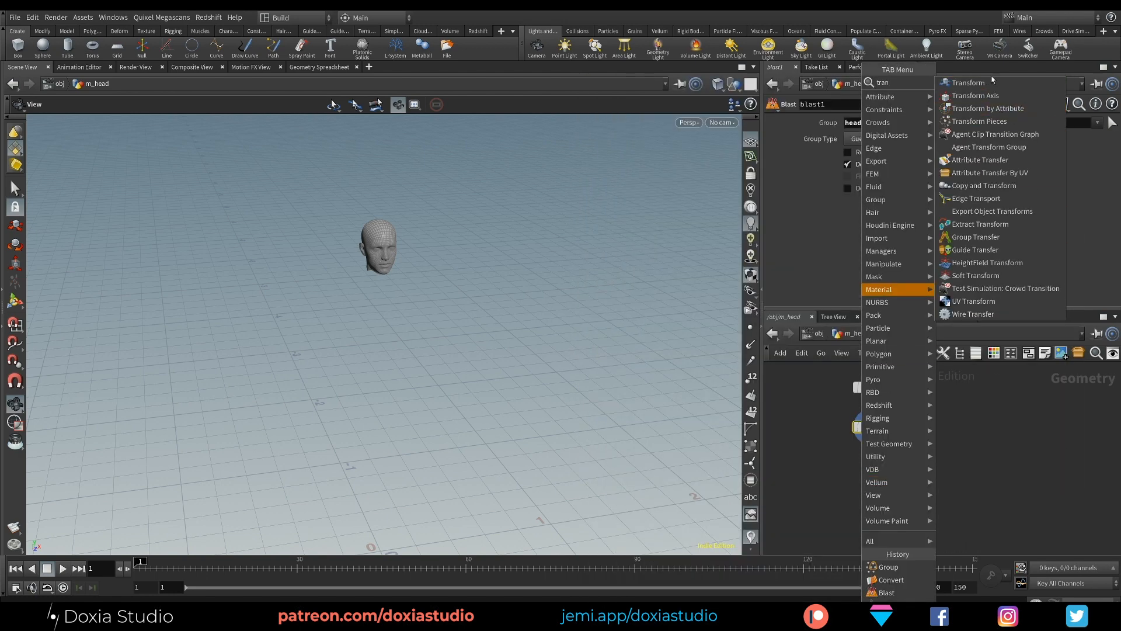
left_click(990, 83)
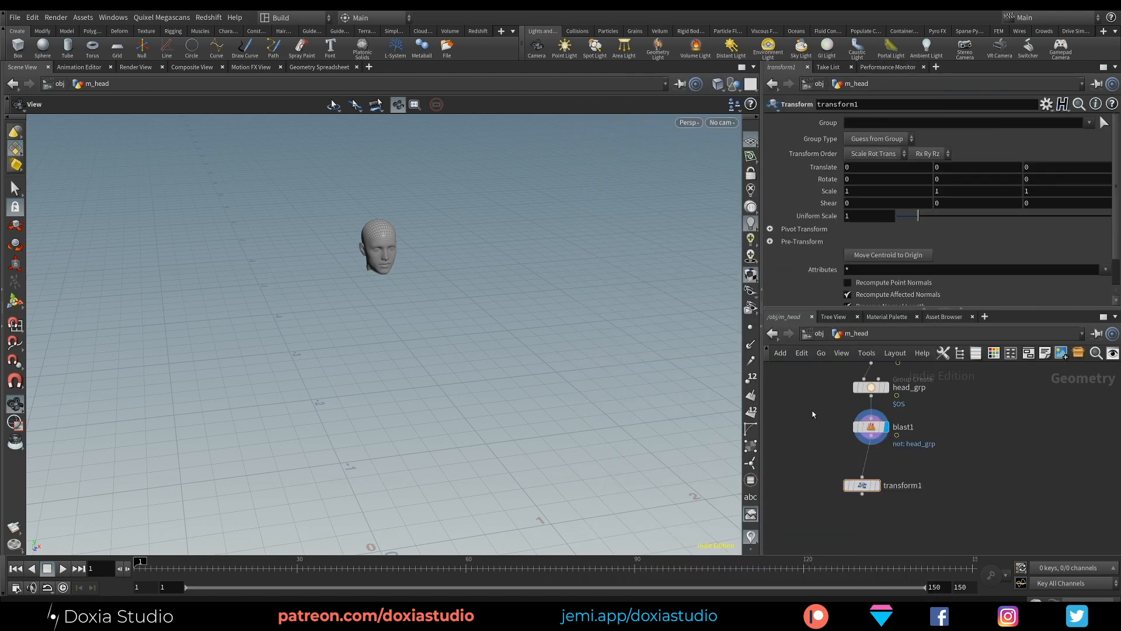
Display the Transform node in the front viewport and move the head down to the origin, about -1.68 in Y
left_click(688, 122)
mouse_move(705, 149)
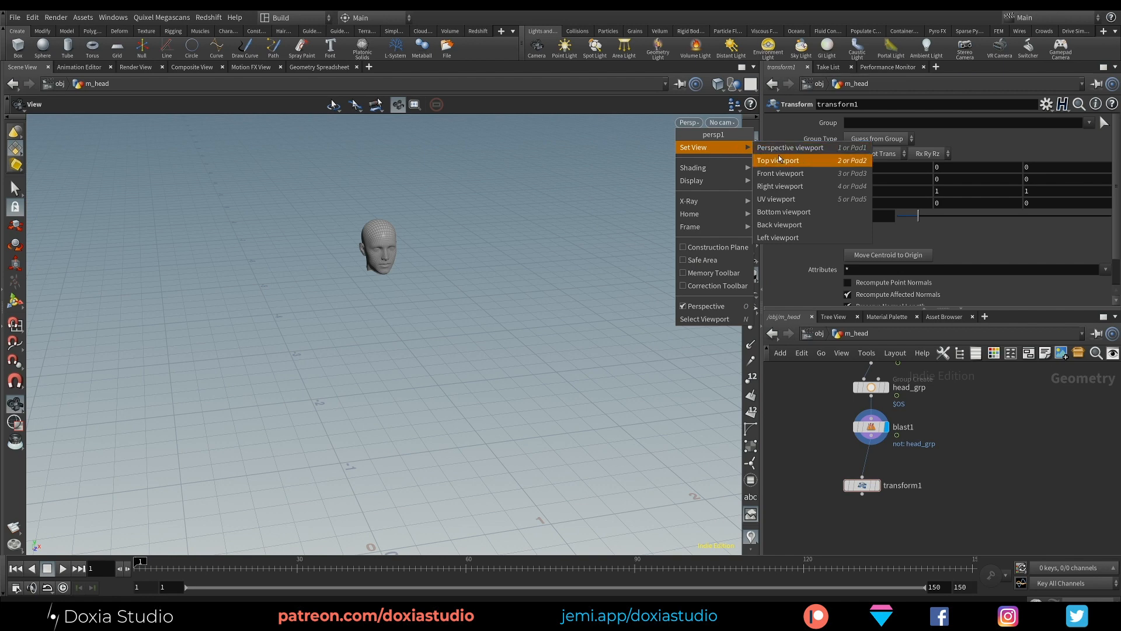
left_click(781, 173)
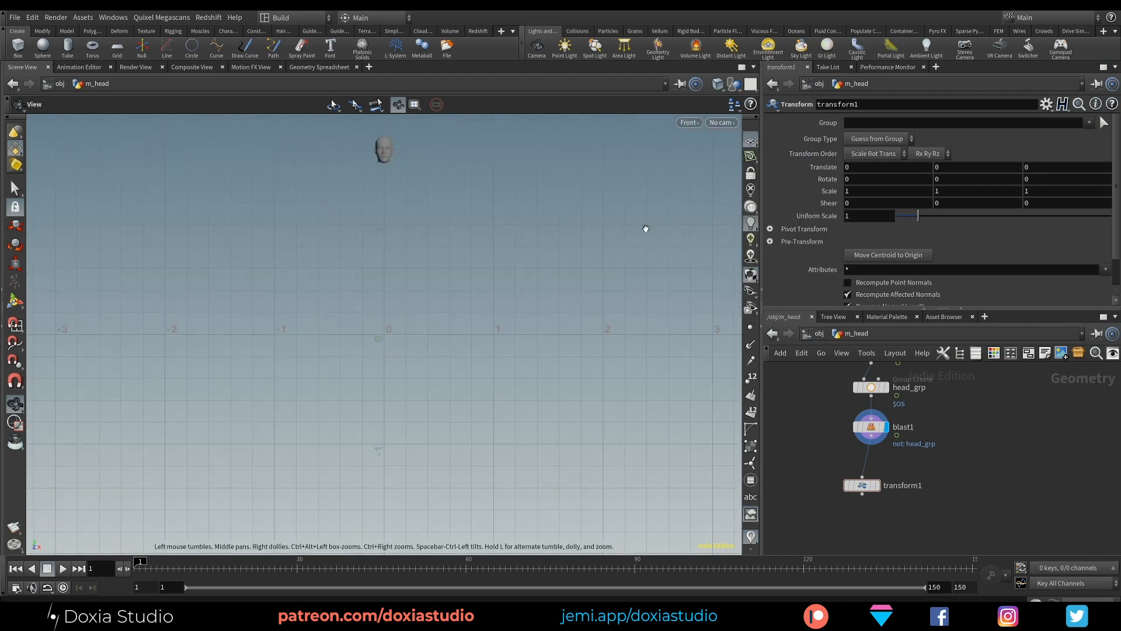
left_click(878, 486)
left_click_drag(866, 489, 874, 474)
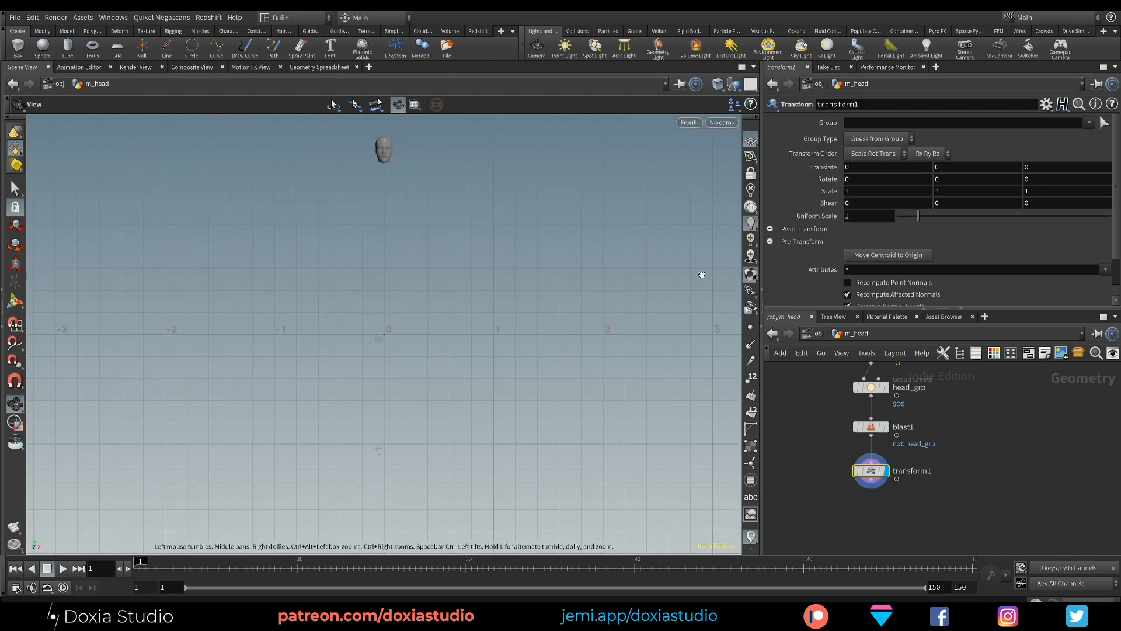
left_click(15, 301)
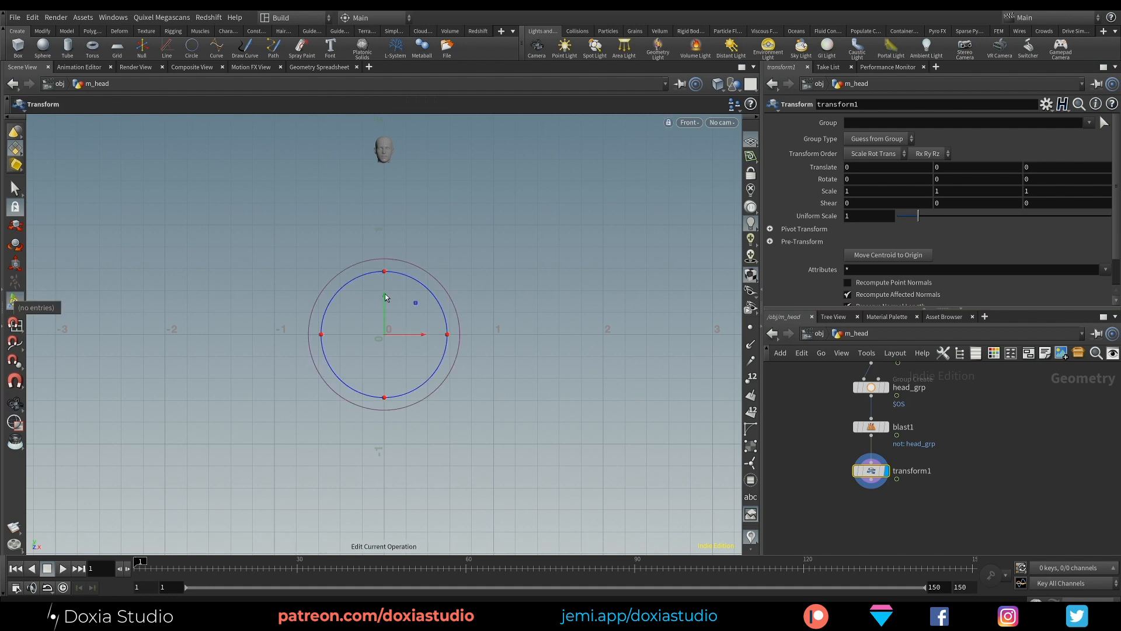
left_click_drag(383, 333, 365, 485)
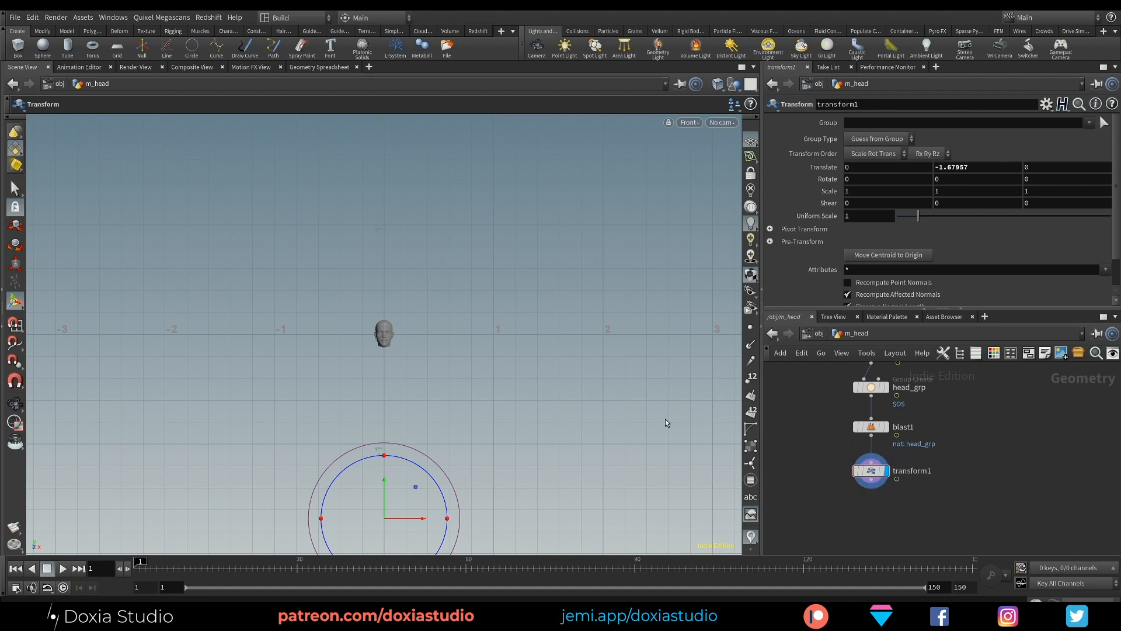
Wire a second Transform node below the first one and display its result
left_click(871, 481)
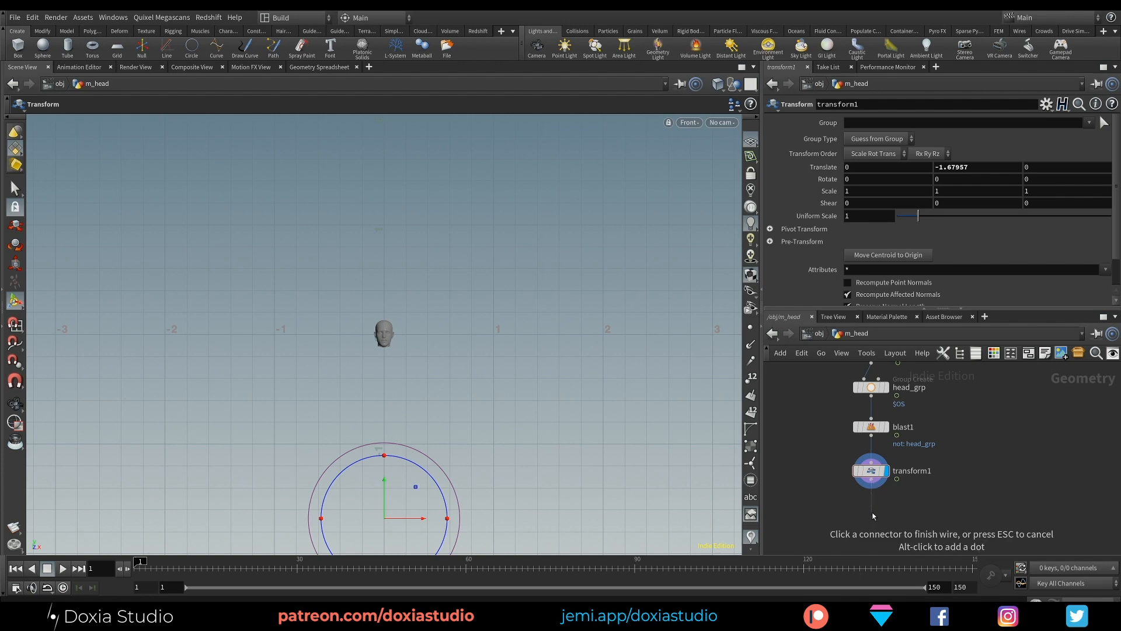
left_click(868, 518)
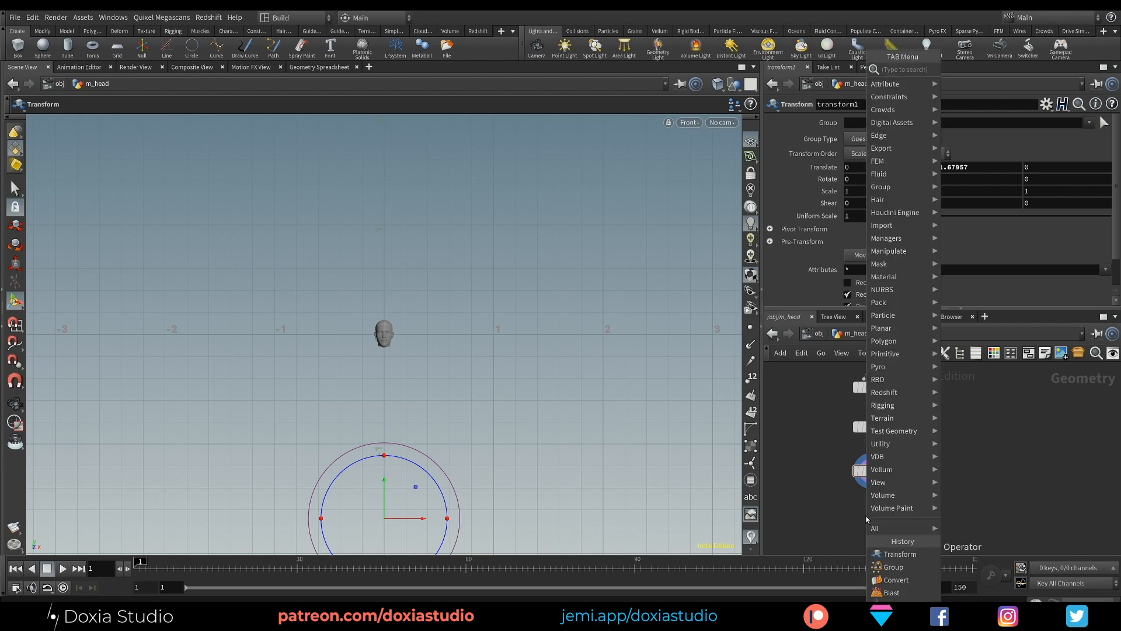
type("tran")
left_click(975, 69)
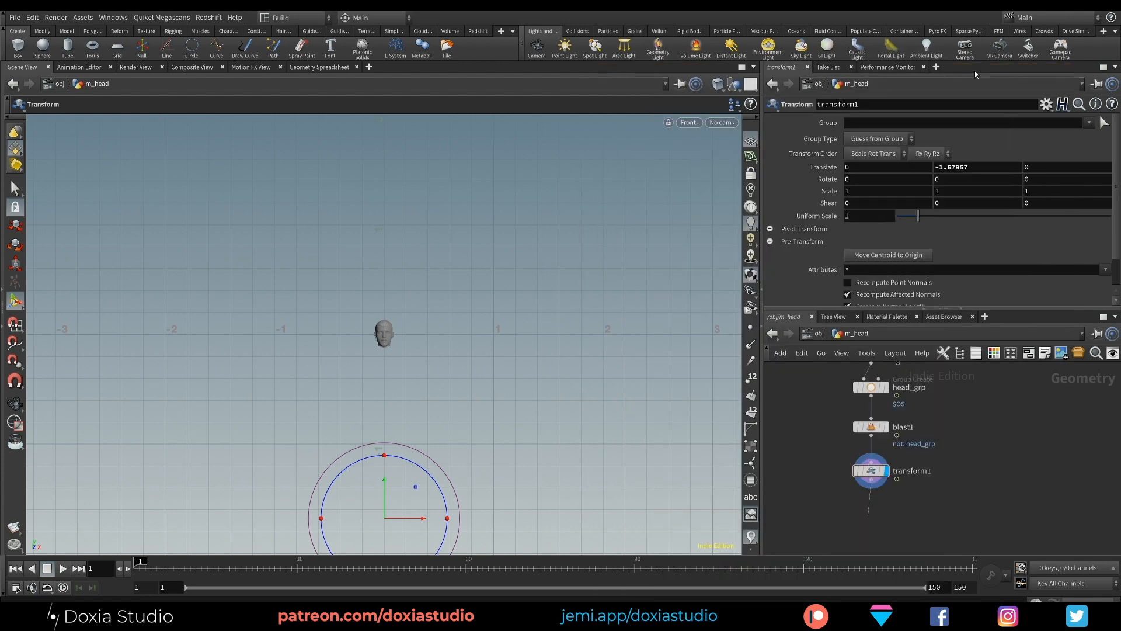
left_click(889, 514)
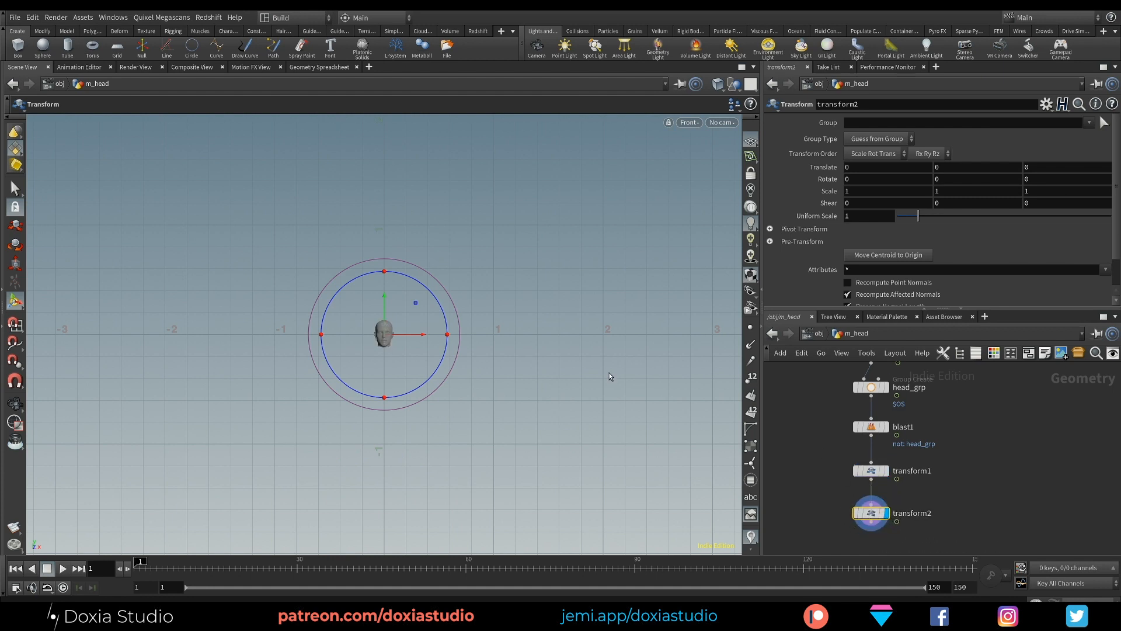
In the perspective viewport, rotate the head about X with the second Transform node and set the X rotation to exactly -90
left_click(688, 123)
mouse_move(713, 144)
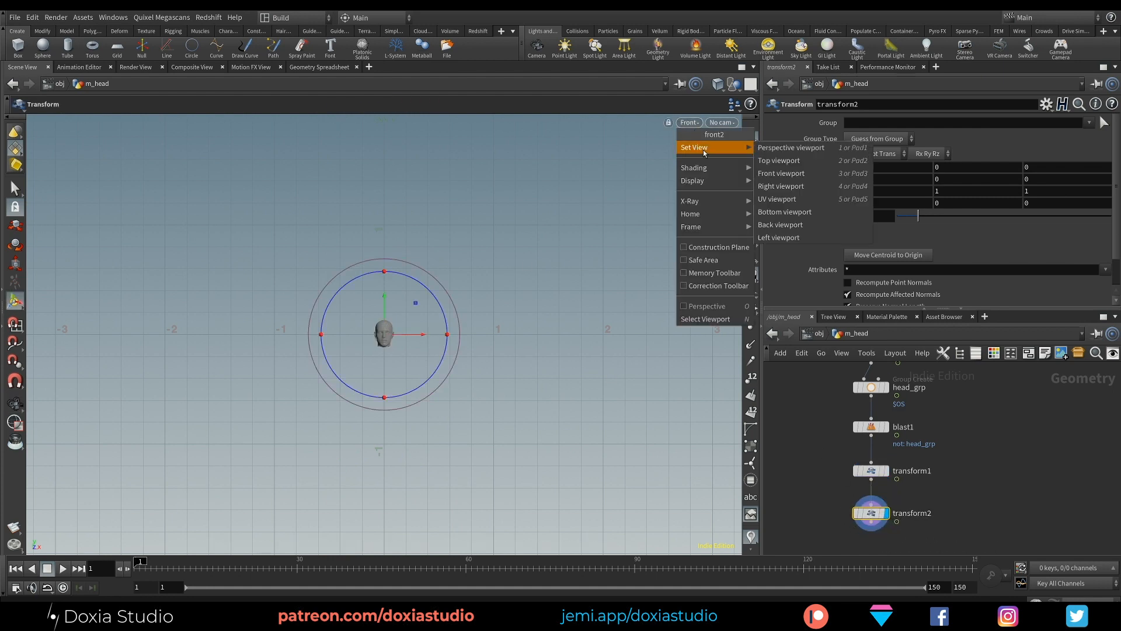
left_click(811, 143)
middle_click_drag(377, 471, 380, 286, "alt")
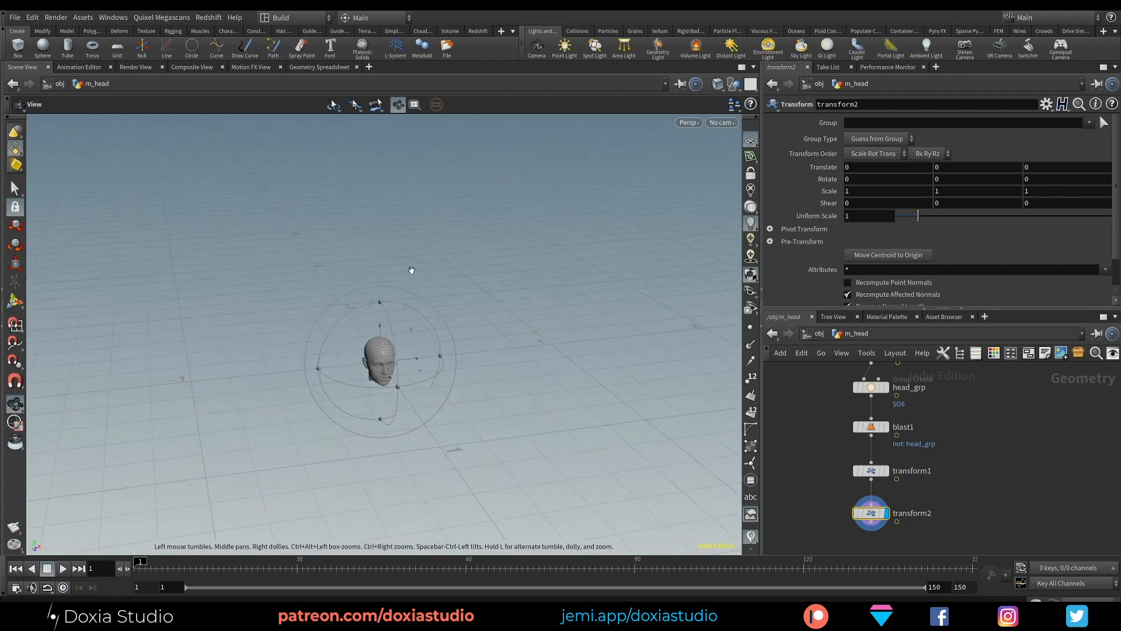
left_click_drag(396, 377, 478, 373, "alt")
left_click_drag(347, 386, 401, 400, "alt")
key("ctrl+z")
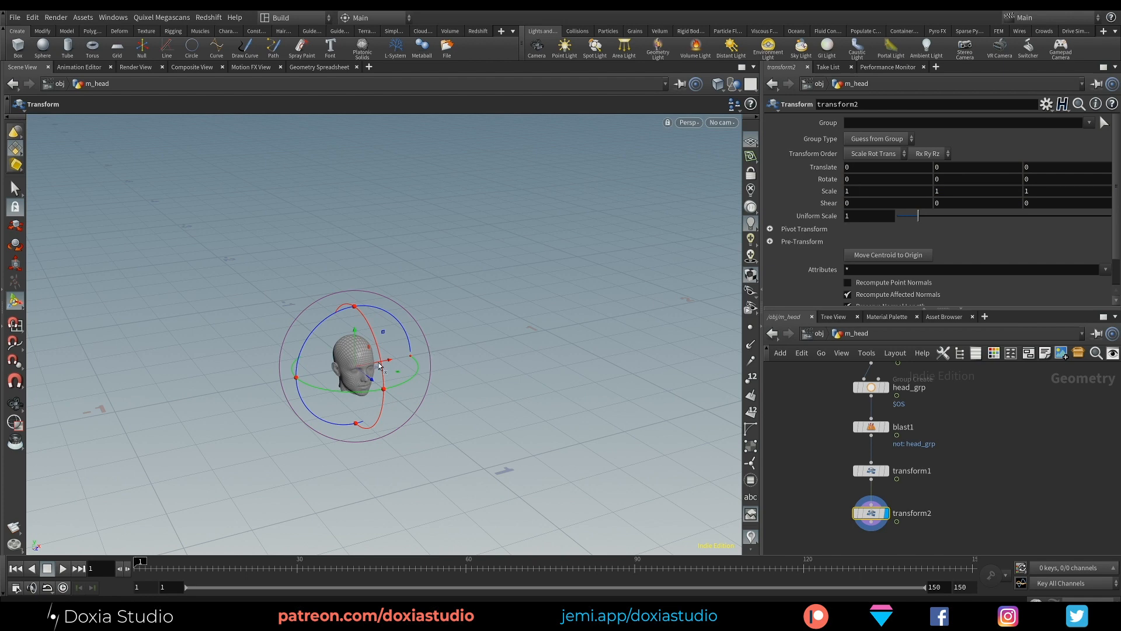
left_click_drag(379, 366, 346, 298)
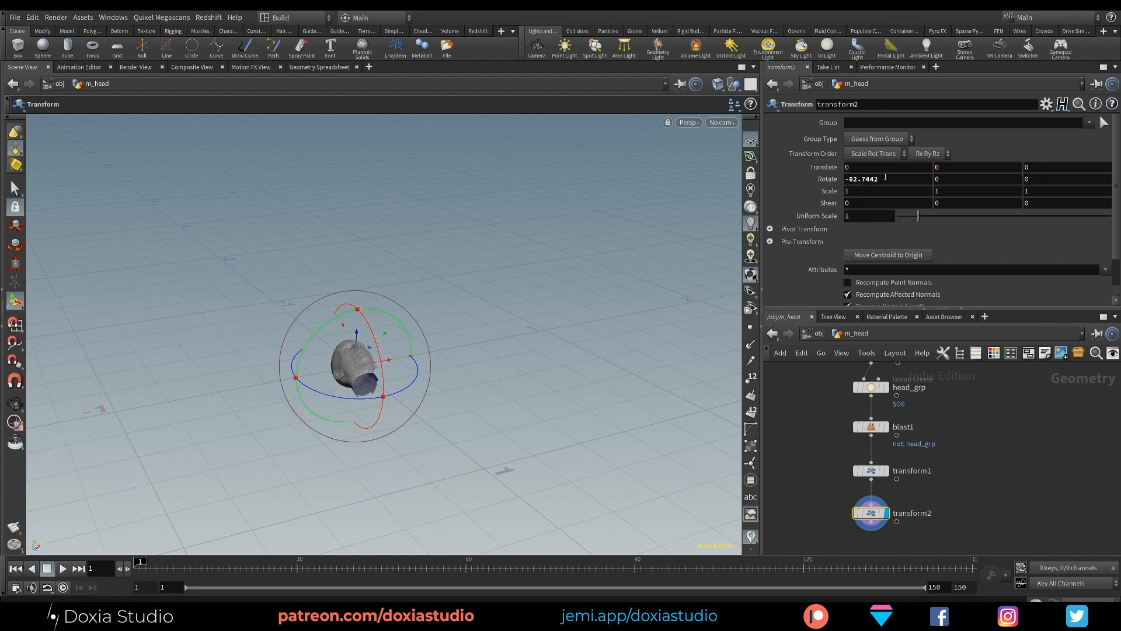
left_click_drag(882, 180, 712, 199)
type("-90")
key("Return")
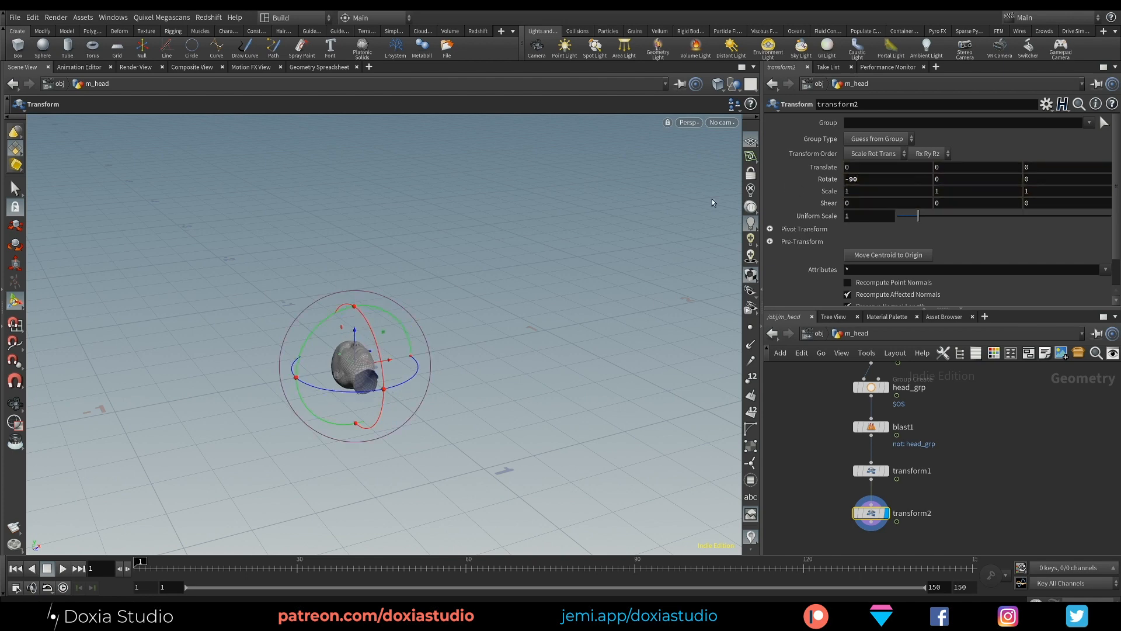
left_click_drag(344, 367, 449, 304, "alt")
key("Return")
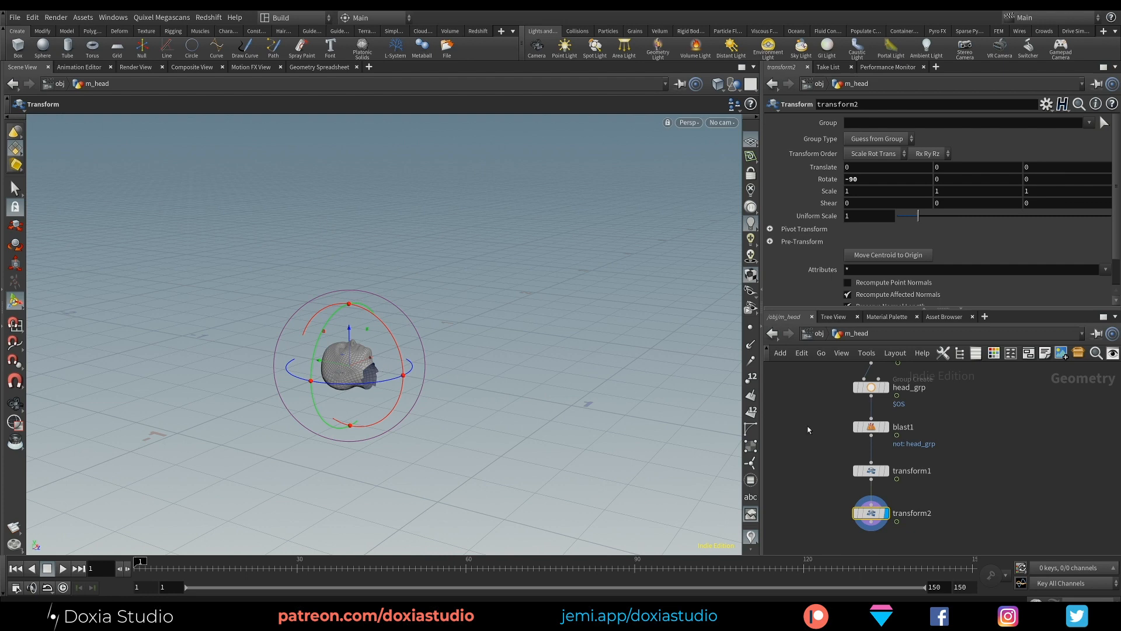
Add a Null node below the second Transform, display it and rename it out_man_head
middle_click_drag(961, 489, 971, 399)
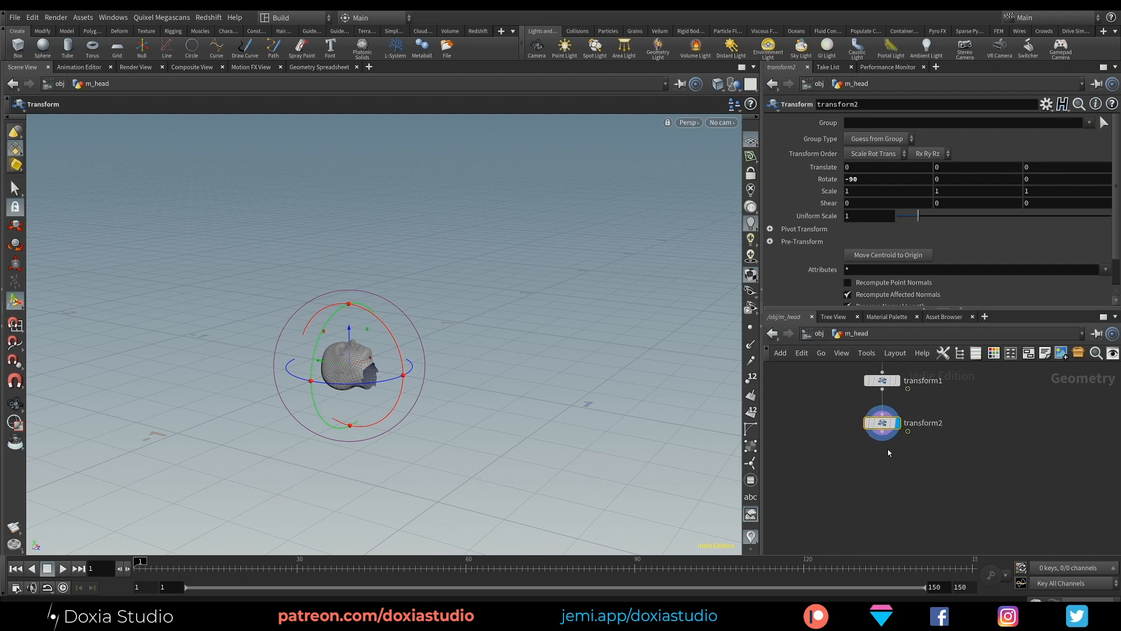
key("Tab")
type("null")
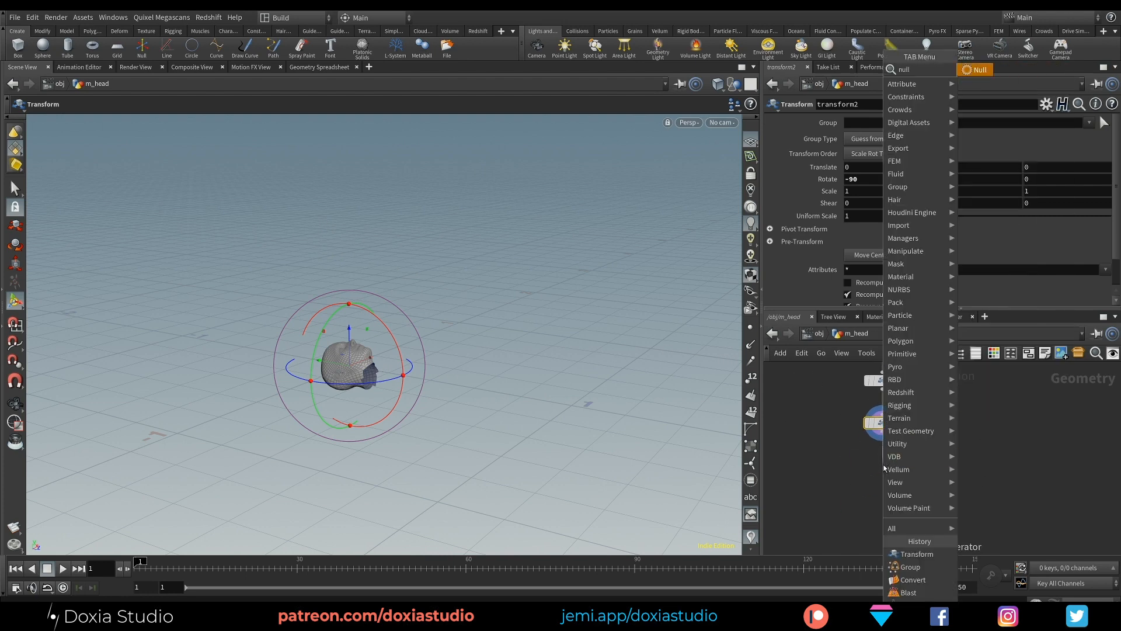
key("Return")
left_click(892, 471)
left_click(891, 471)
double_click(907, 472)
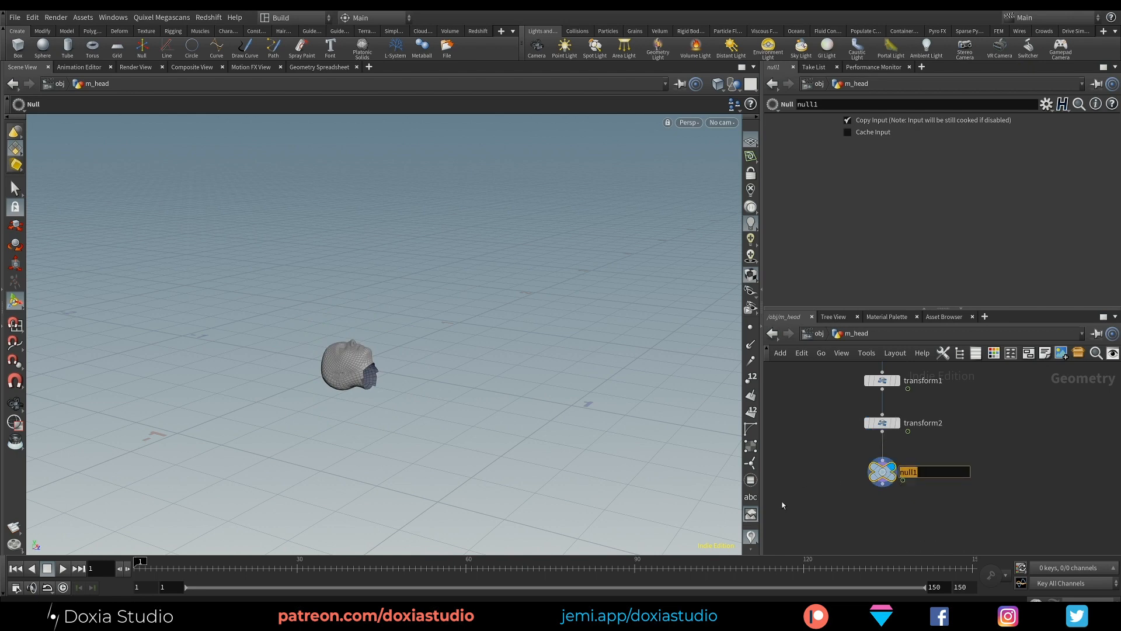
type("out_man_head")
key("Return")
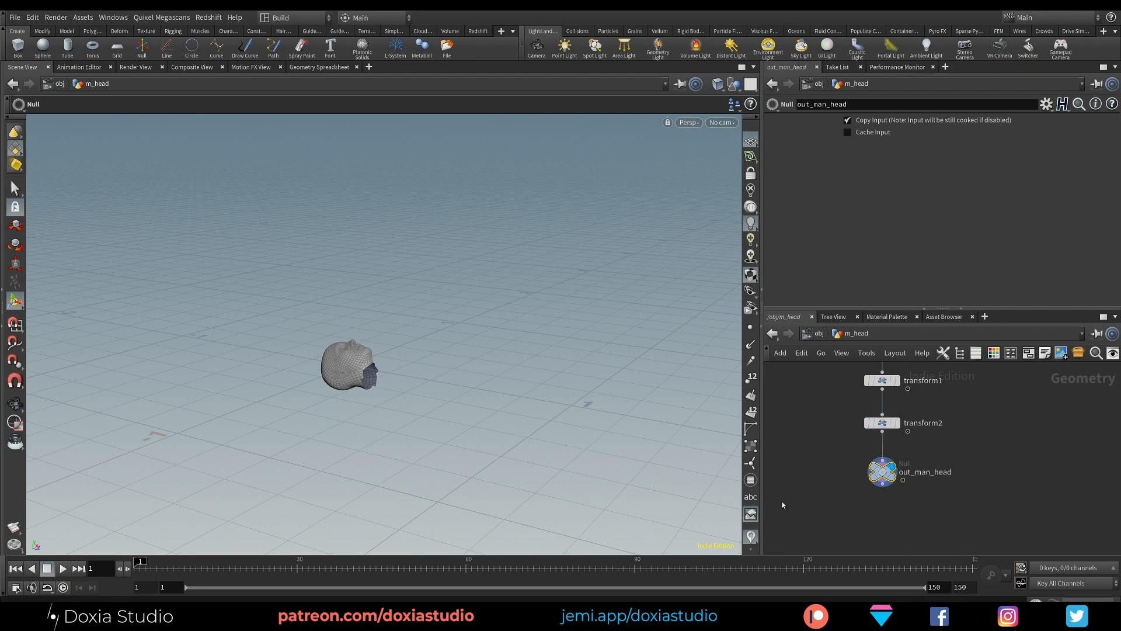
Move the out_man_head node slightly lower in the network and examine the rotated head up close
left_click_drag(886, 479, 886, 493)
key("Escape")
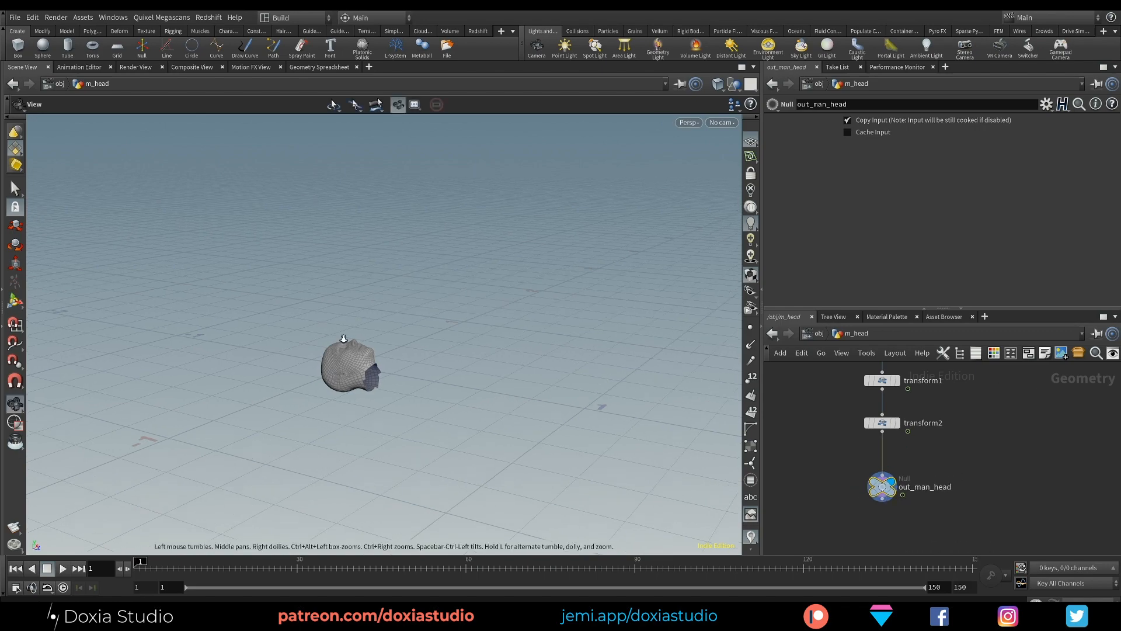
scroll(436, 425, "up", 5)
left_click_drag(435, 424, 358, 437)
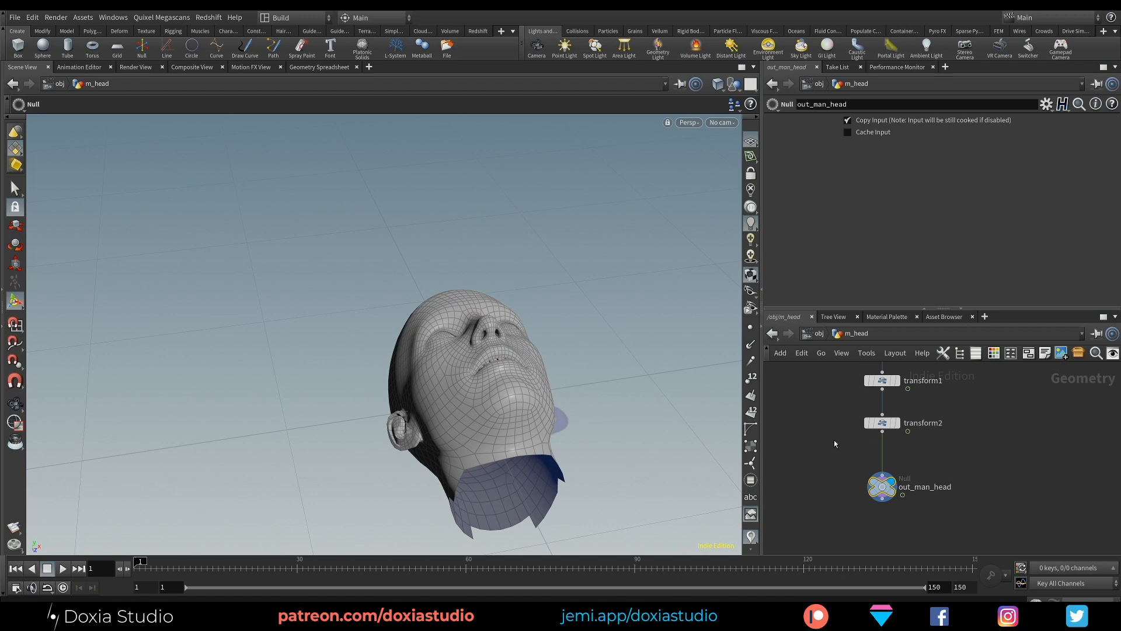
Return to the object level, add a Geometry node below m_head and name it cloth
key("u")
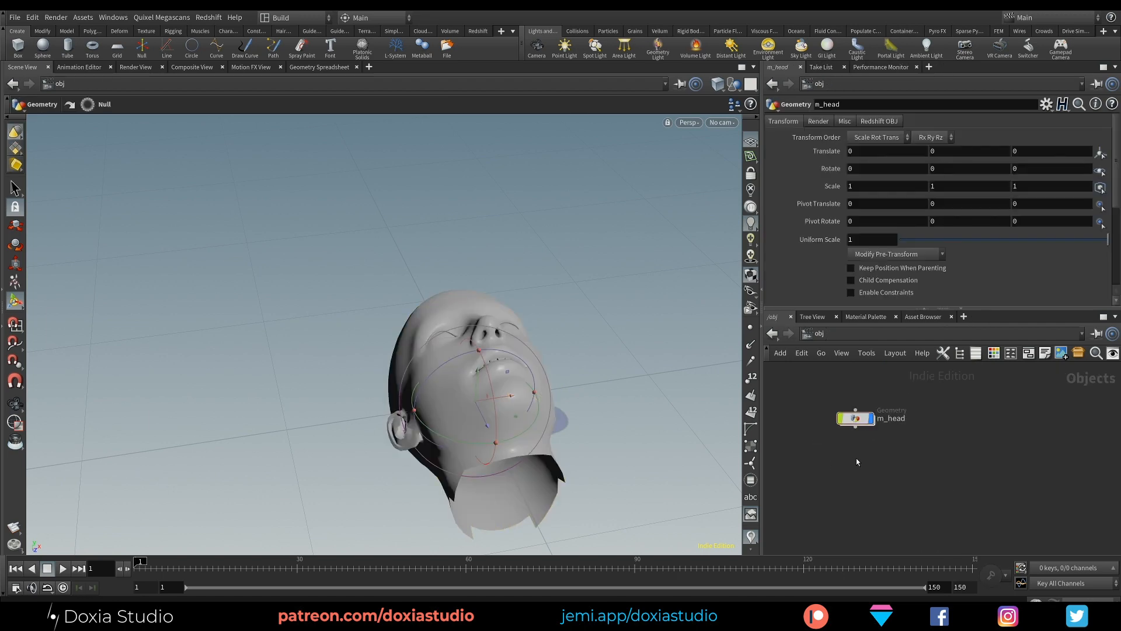
key("Tab")
left_click(943, 293)
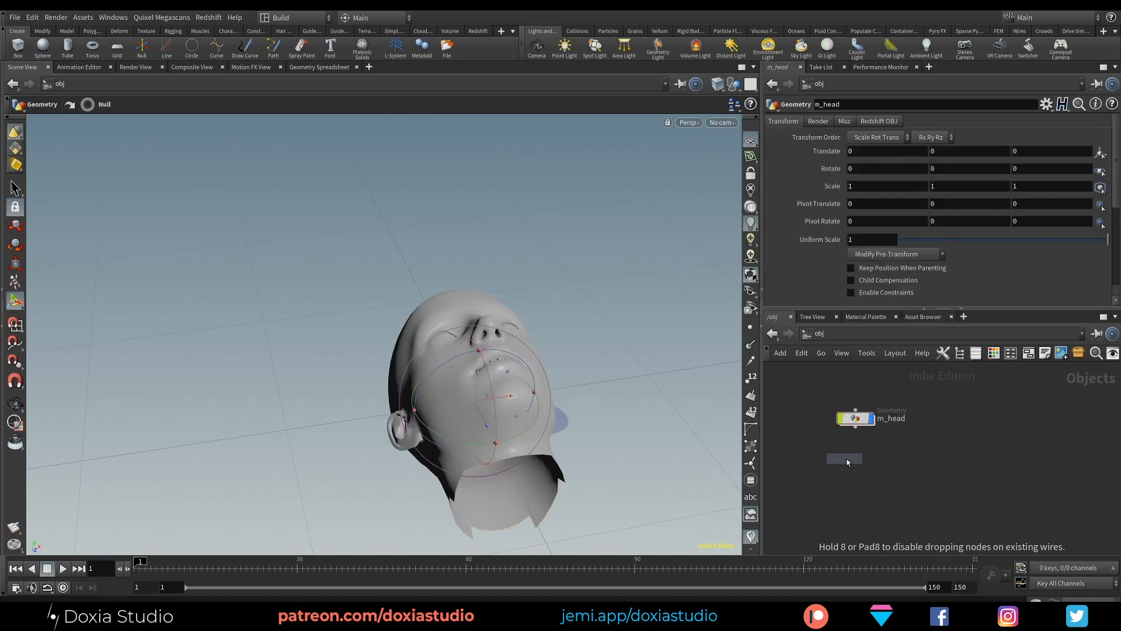
left_click(858, 455)
type("cloth")
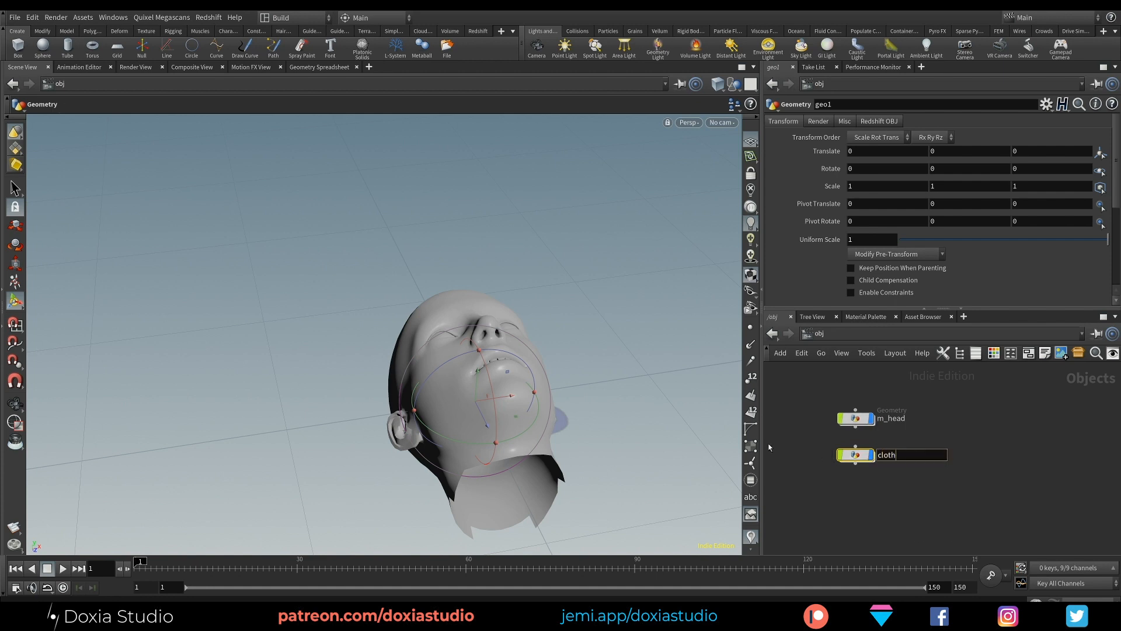
key("Return")
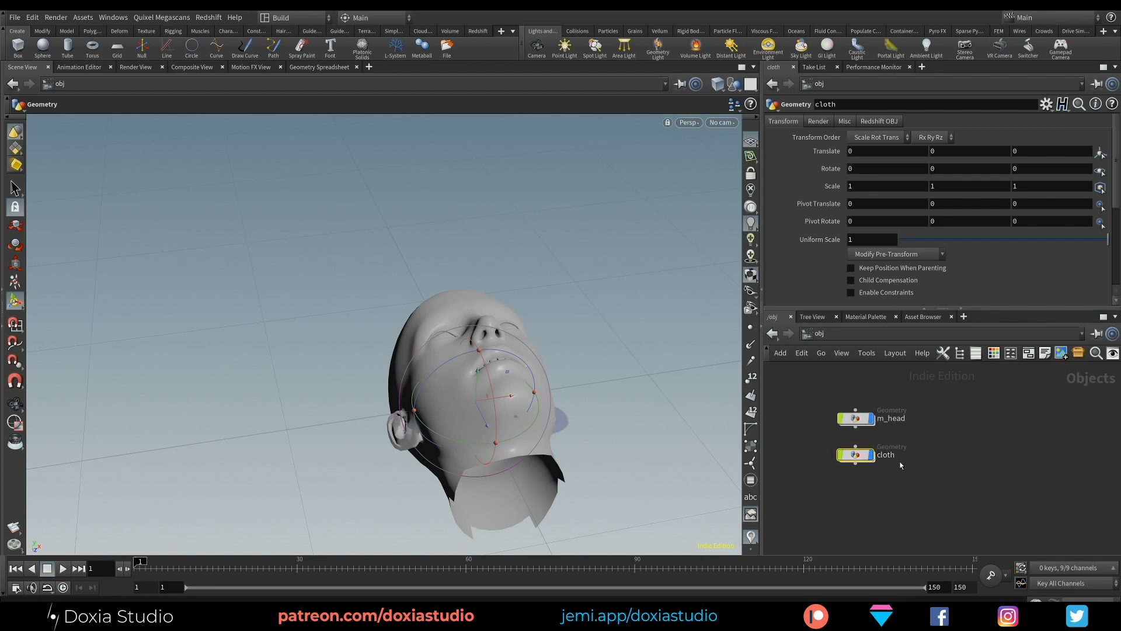
Inside the cloth object, add a Planar Patch node to the empty network
double_click(853, 454)
key("Tab")
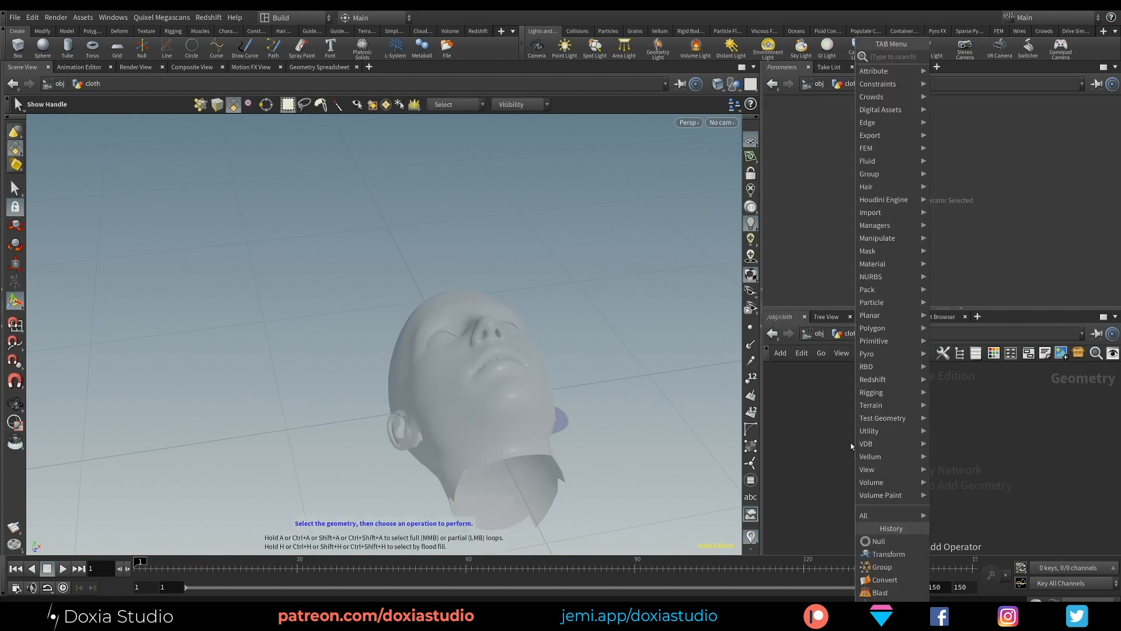
type("planar")
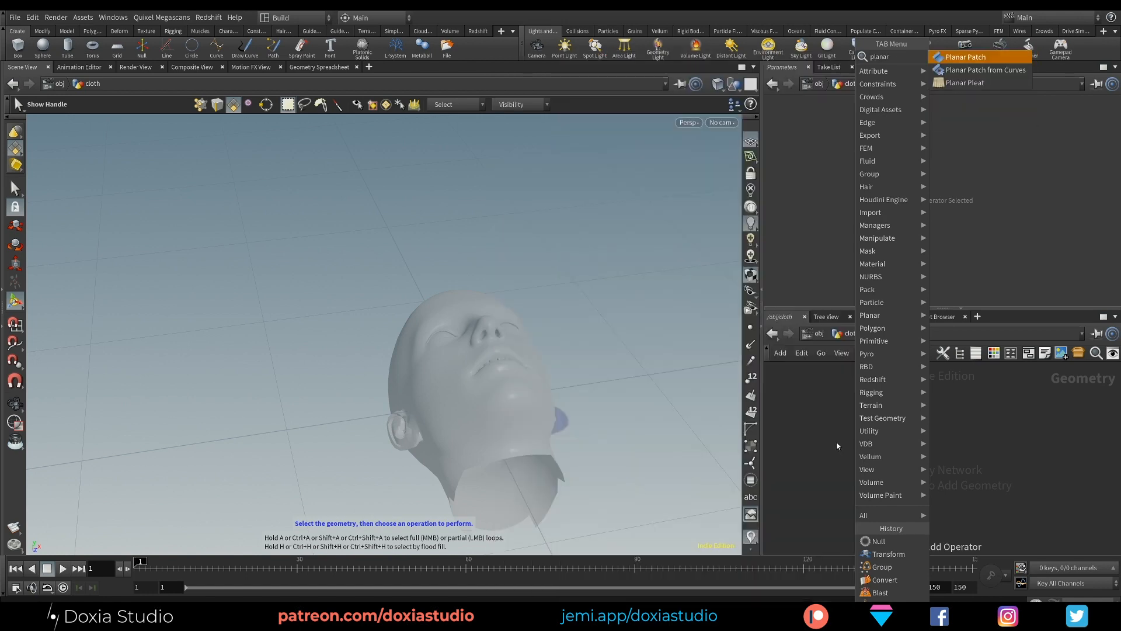
left_click(975, 58)
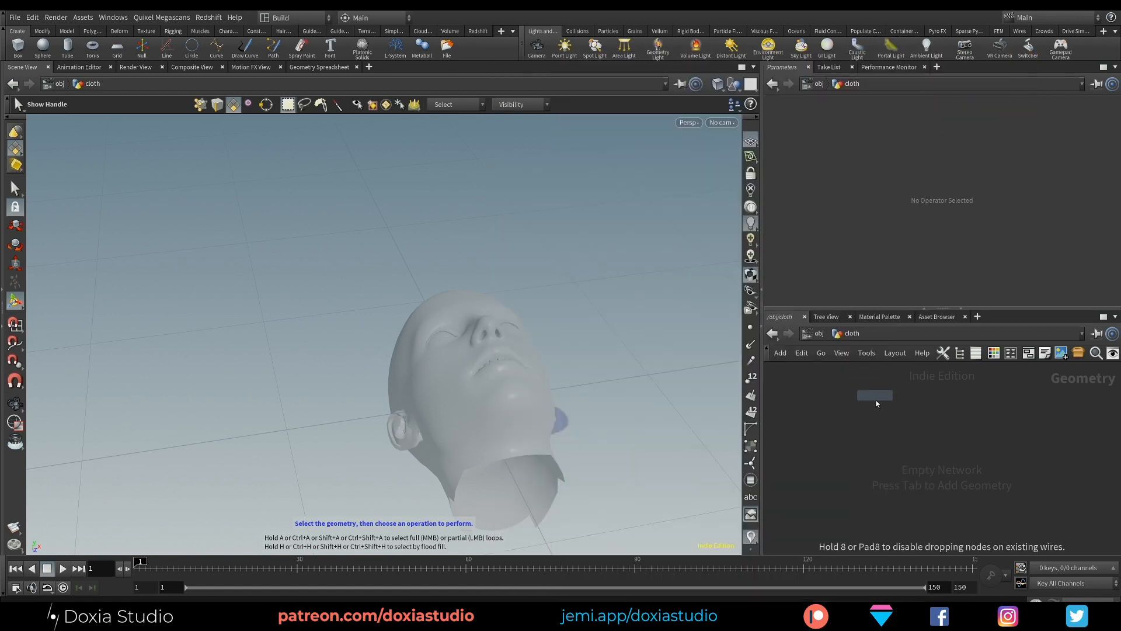
left_click(858, 405)
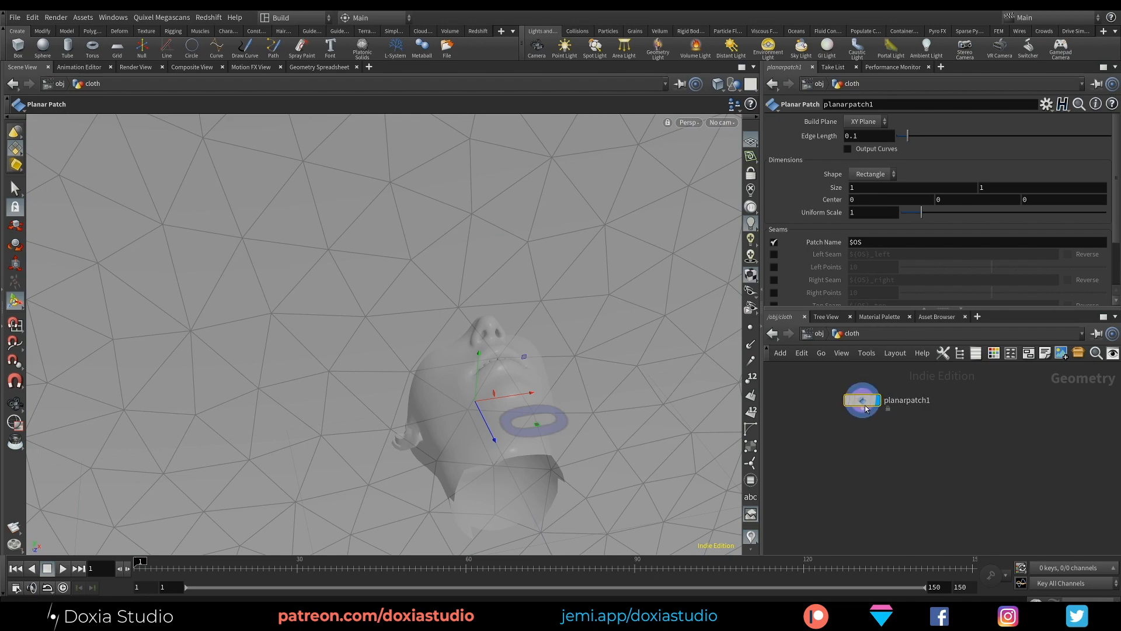
Set the planar patch's build plane to ZX Plane
scroll(379, 491, "down", 5)
left_click_drag(379, 492, 546, 303)
key("Return")
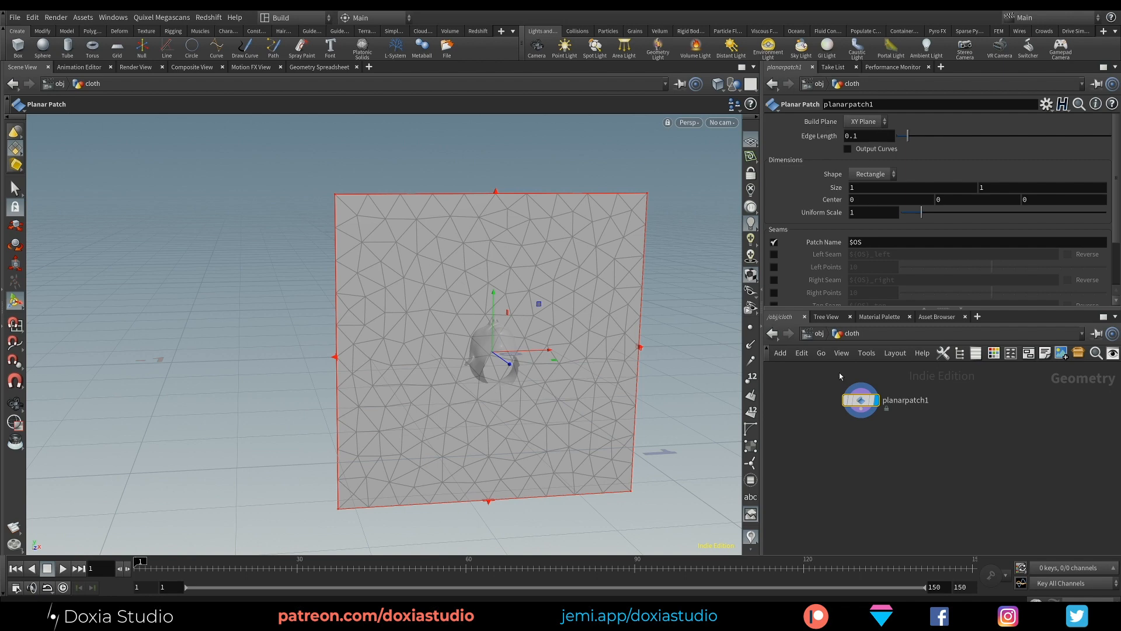
left_click(875, 122)
left_click(863, 159)
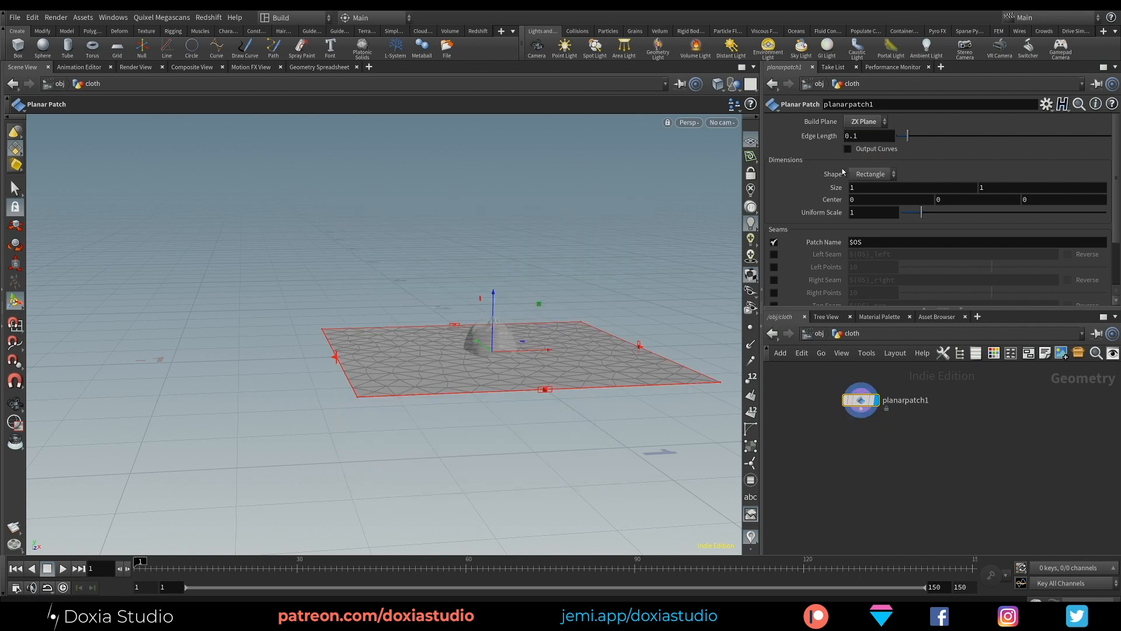
Raise the planar patch above the head to a centre height of about 0.19
key("Escape")
left_click_drag(526, 317, 513, 371)
key("Return")
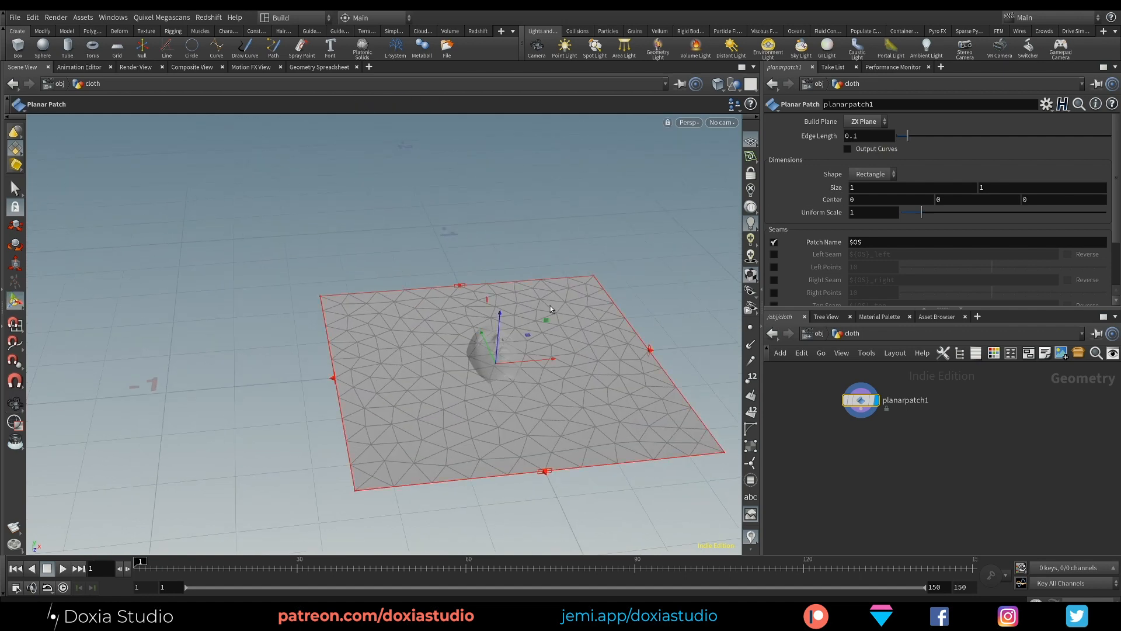
left_click_drag(493, 322, 510, 259)
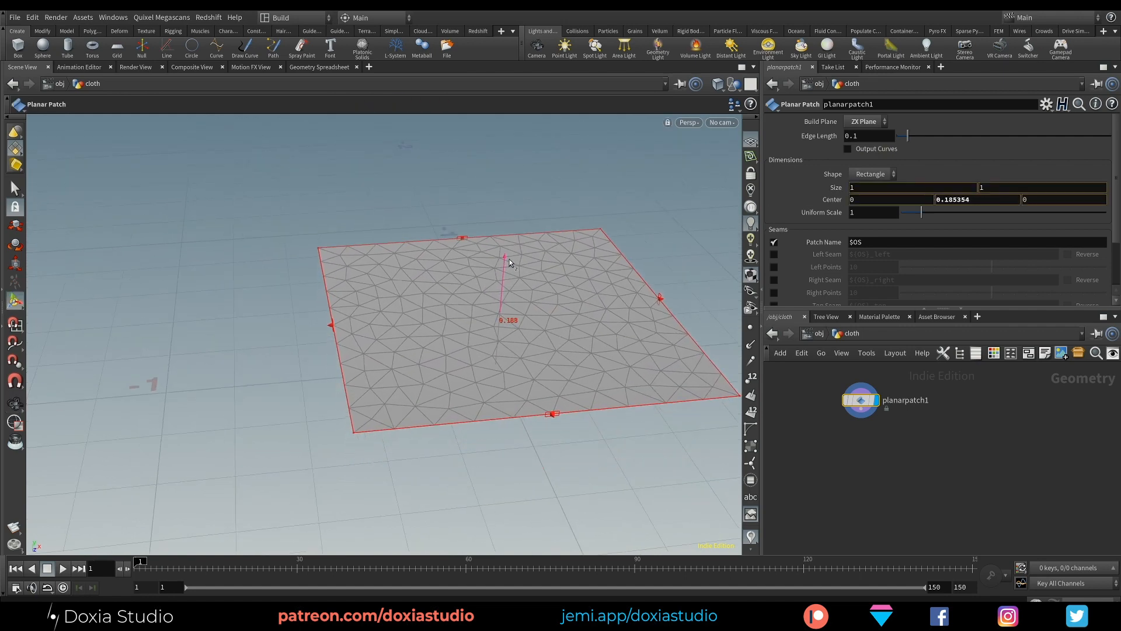
Try a size of 4 by 4 for the planar patch and check how far it extends
left_click(870, 187)
type("4")
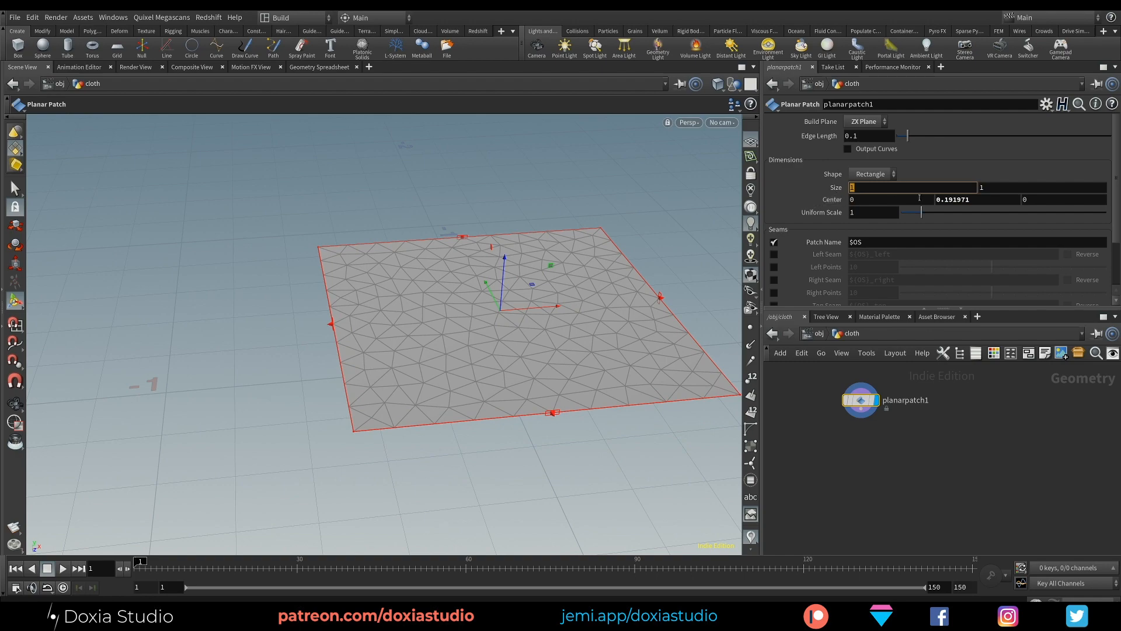
key("Tab")
type("4")
left_click(909, 378)
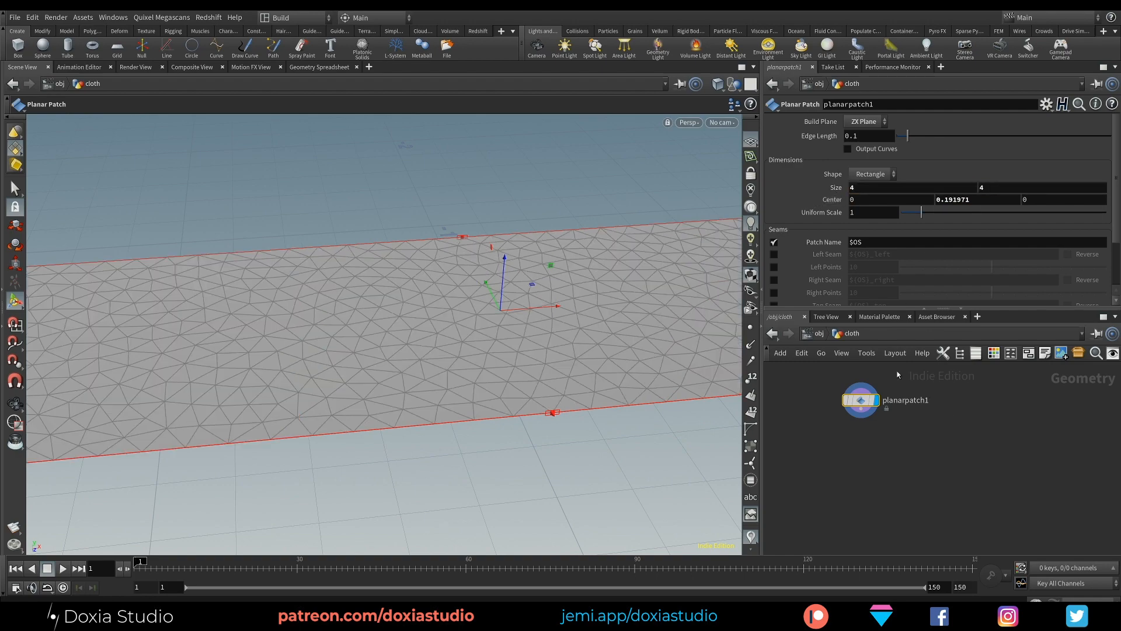
right_click_drag(524, 390, 504, 407, "alt")
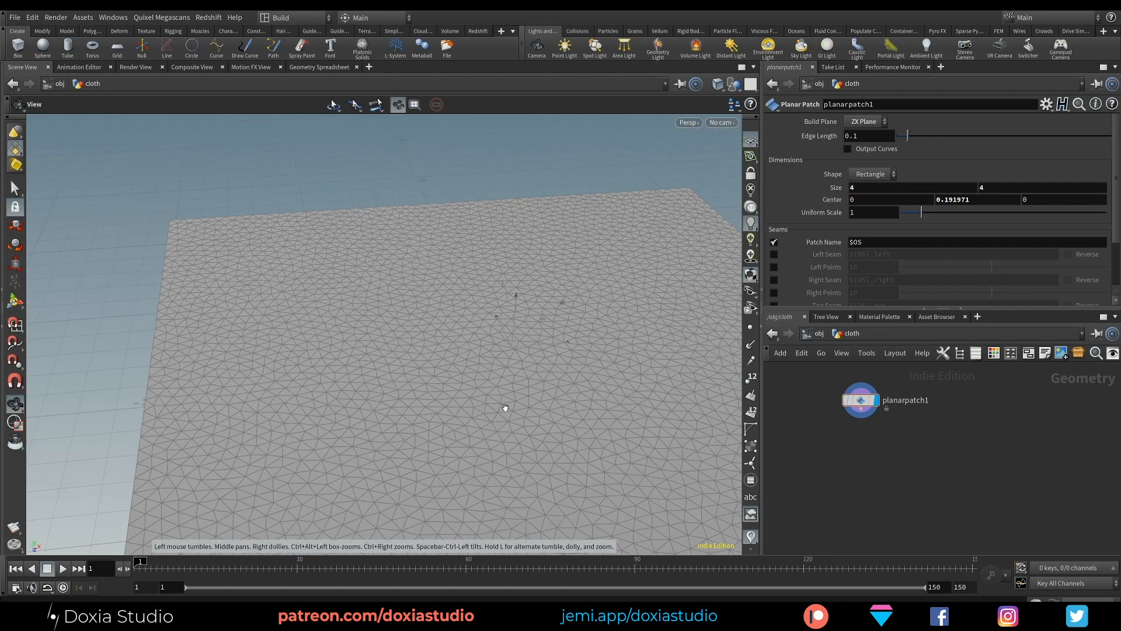
Set the planar patch's size to 3 by 3
left_click(878, 186)
type("3")
key("Tab")
type("3")
left_click(972, 375)
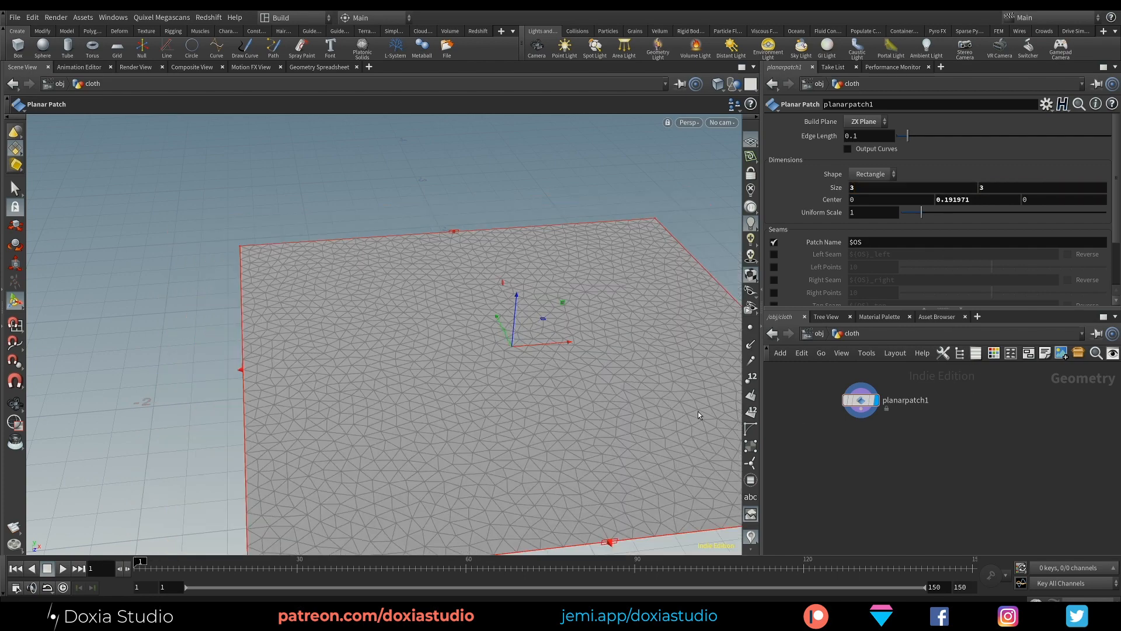
Lower the planar patch to a centre height of about 0.138, checking it from a flatter angle
left_click_drag(501, 408, 503, 379, "alt")
key("Return")
left_click_drag(503, 380, 493, 404, "alt")
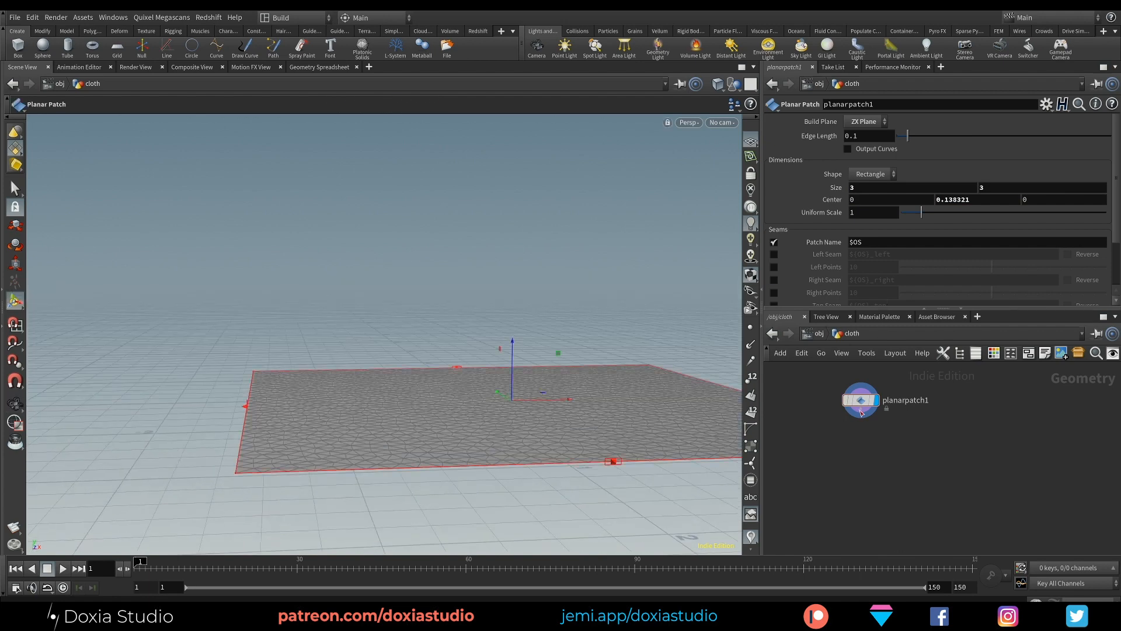
Add a Vellum Configure Cloth node wired below the planar patch
key("Tab")
type("clo")
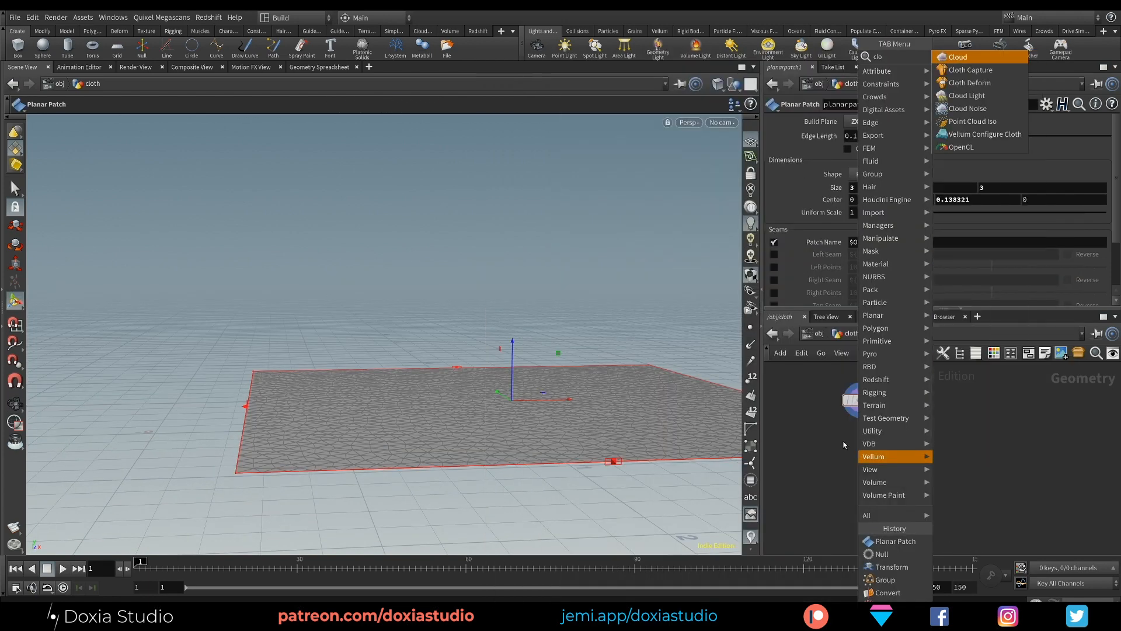
type("th")
left_click(977, 85)
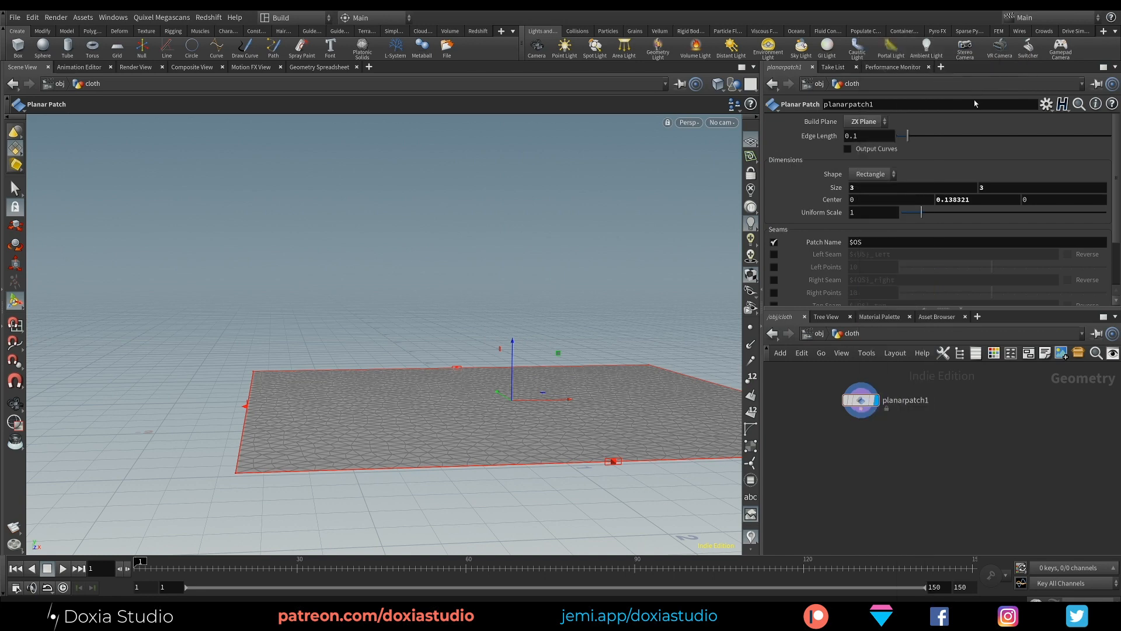
left_click(868, 462)
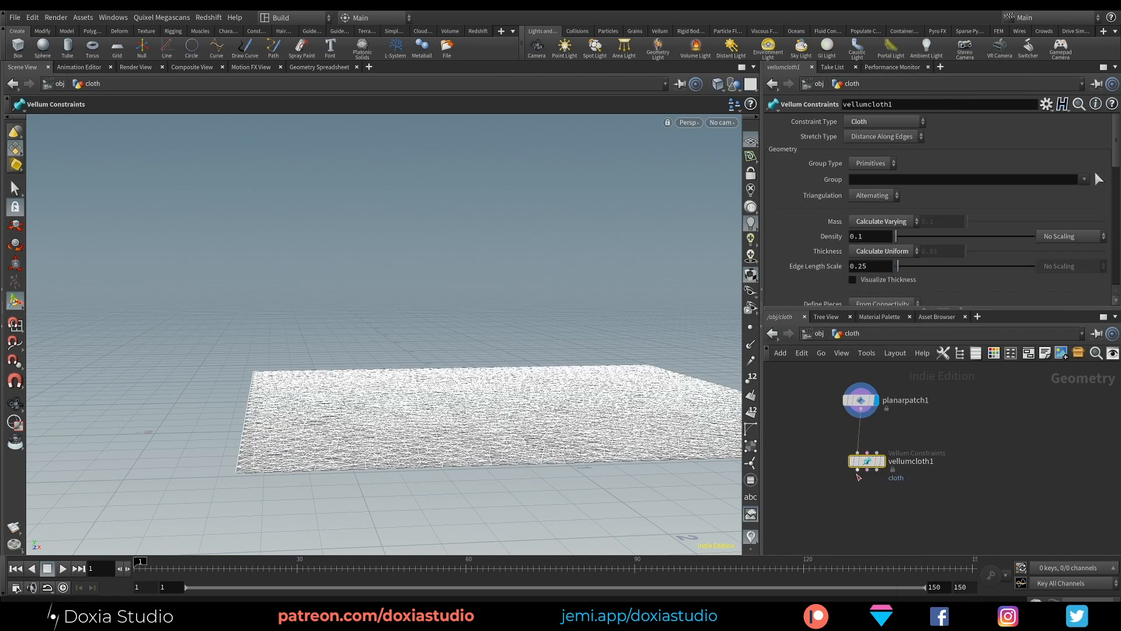
Add a Vellum Solver wired below the vellumcloth1 node, display its result and place it slightly lower in the network
key("Tab")
mouse_move(885, 416)
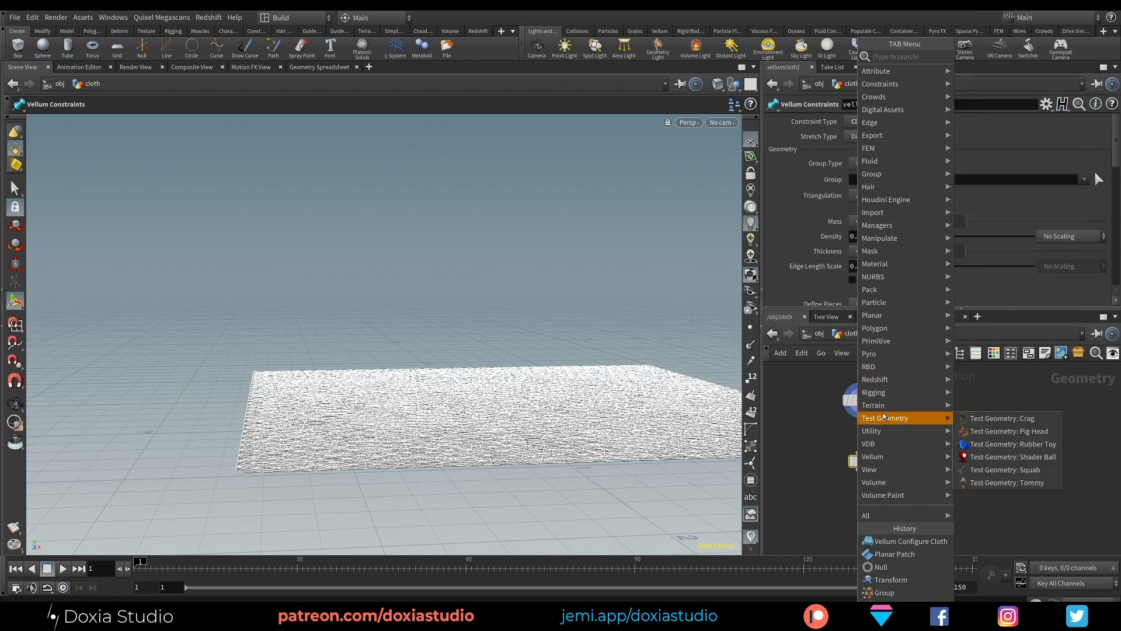
type("vellum")
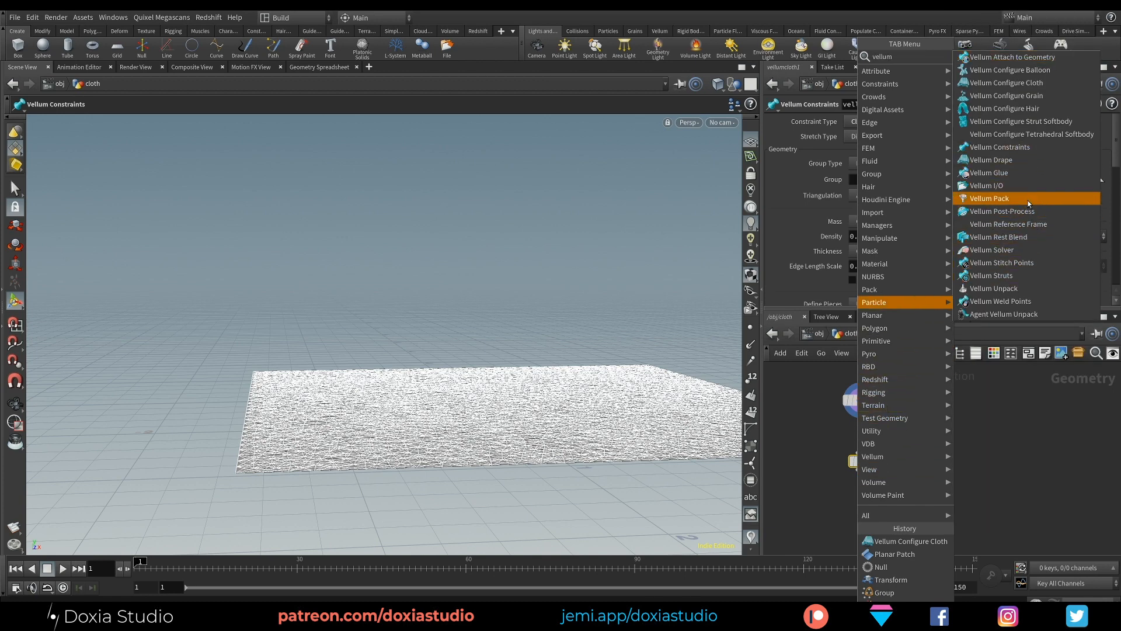
left_click(1016, 250)
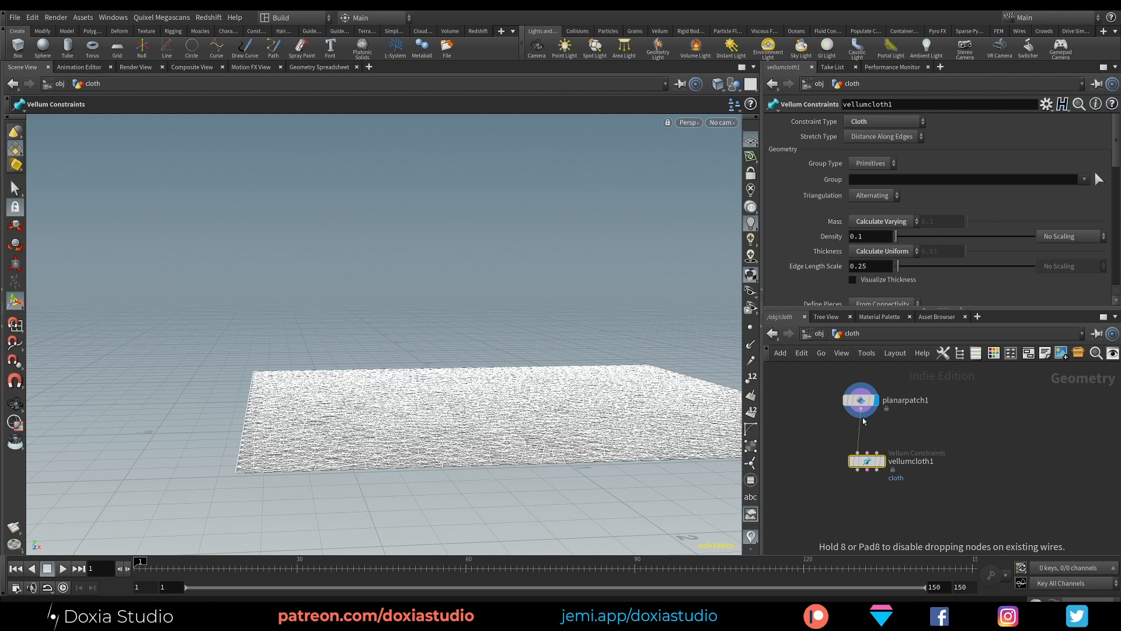
left_click(867, 497)
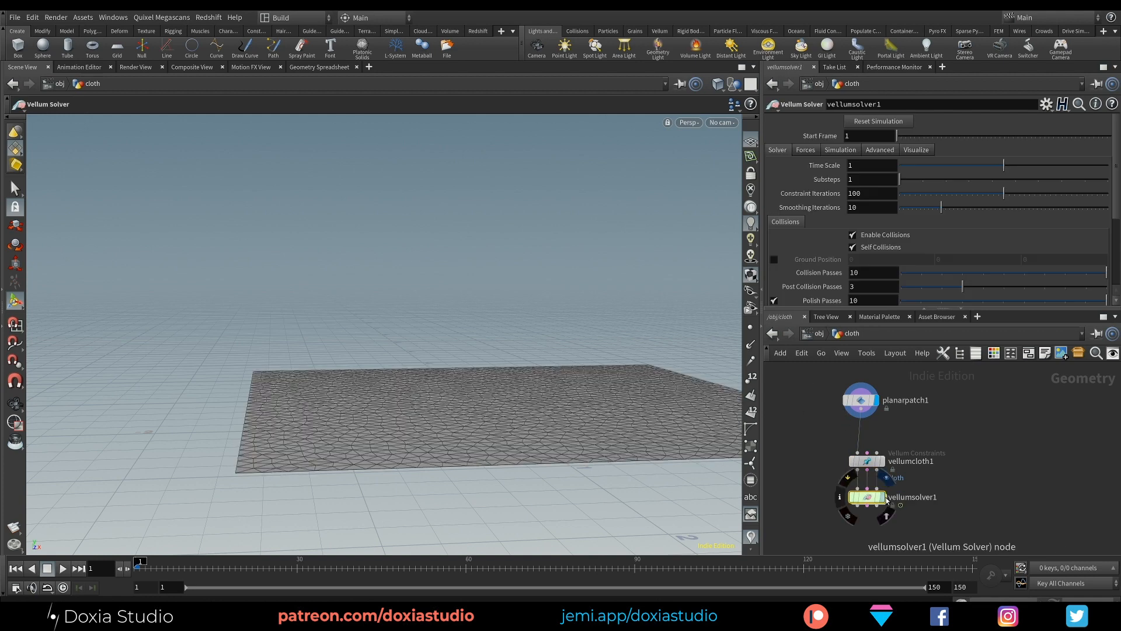
left_click_drag(887, 501, 887, 516)
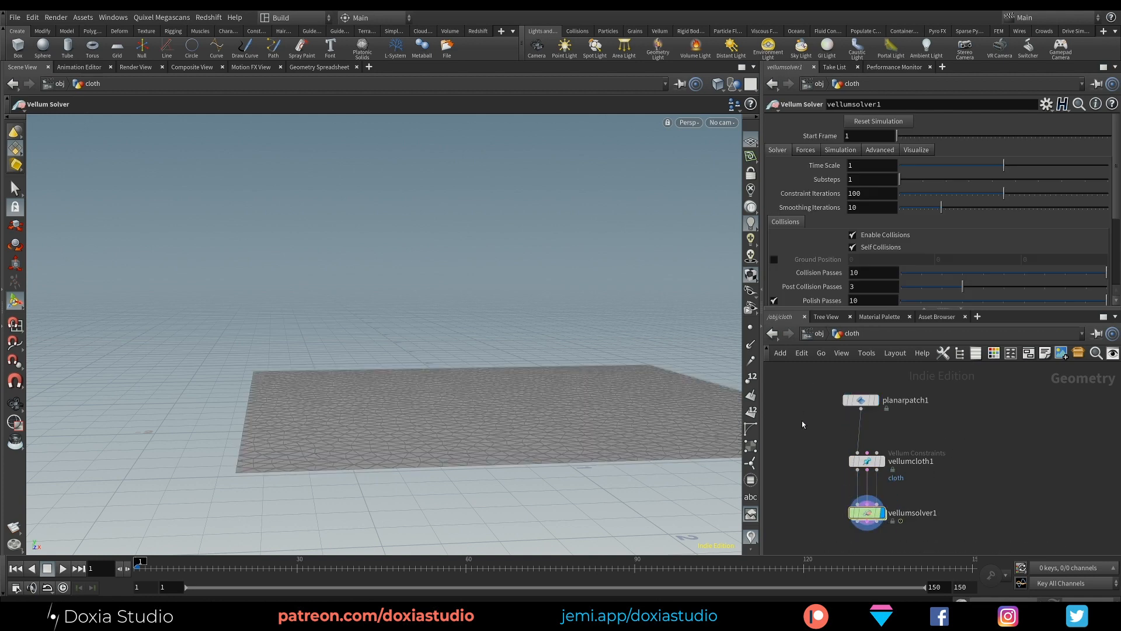
Add an unconnected Object Merge node beside the planar patch in the cloth network
mouse_move(551, 433)
left_mouse_down("alt")
mouse_move(558, 384)
mouse_move(564, 427)
left_mouse_up("alt")
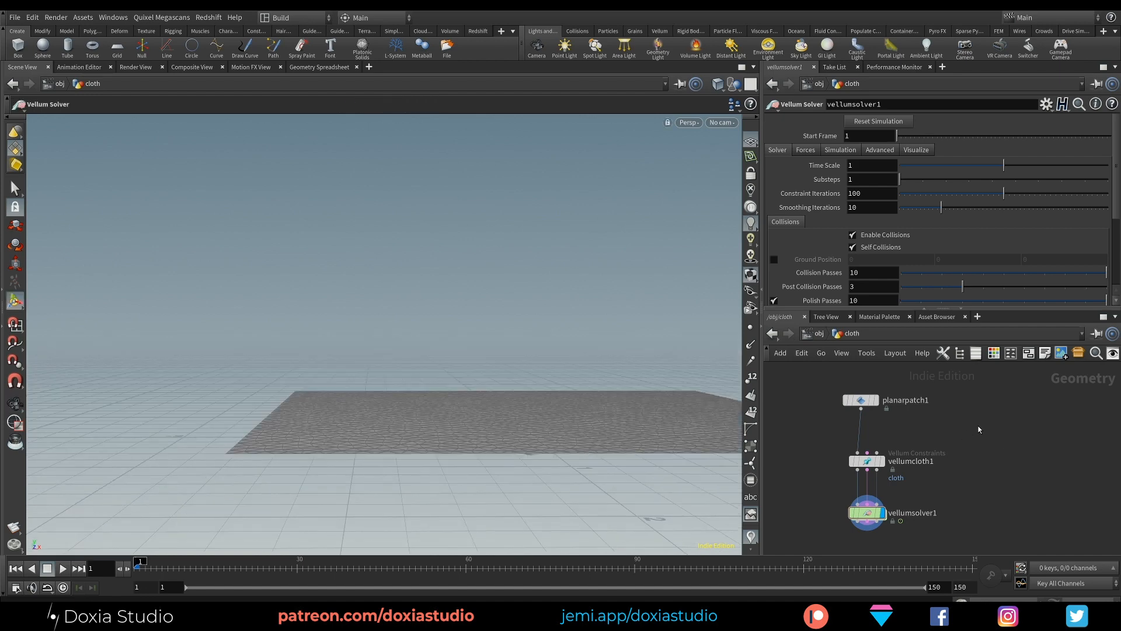
key("Tab")
type("merge")
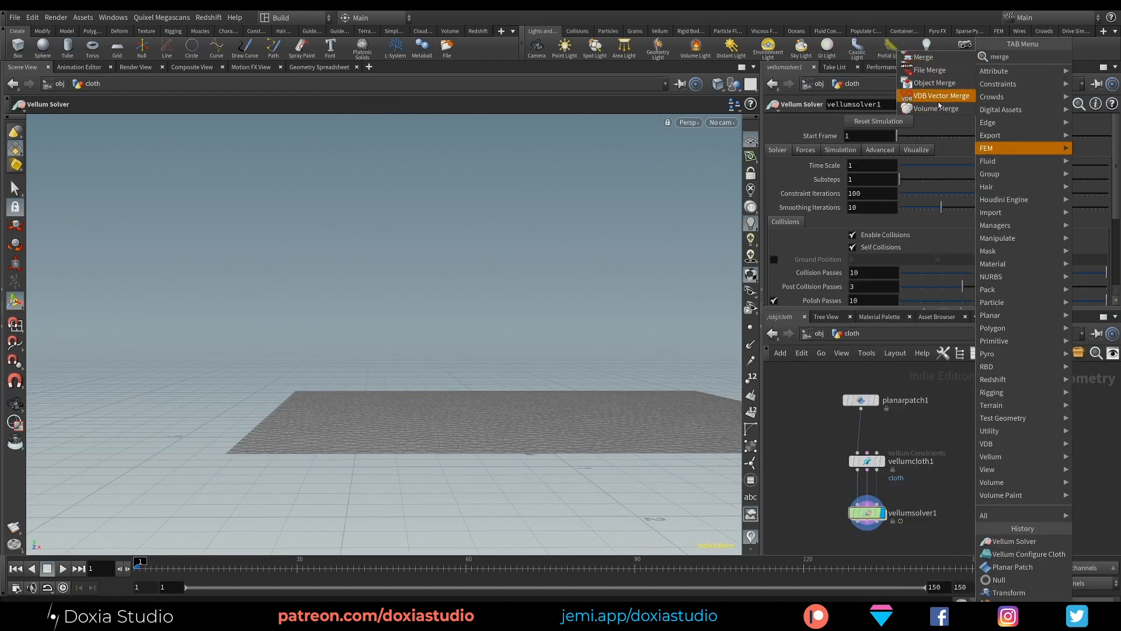
left_click(935, 82)
left_click(995, 418)
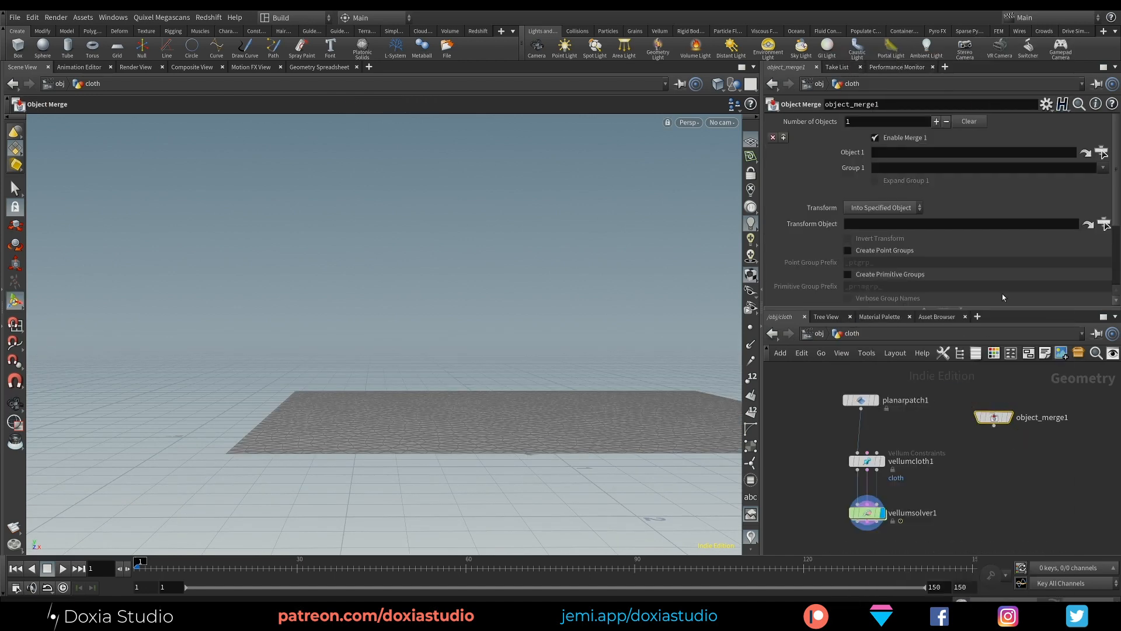
Set Object 1 of the Object Merge to /obj/m_head/out_man_head and move the node slightly closer to the cloth chain
left_click(1101, 153)
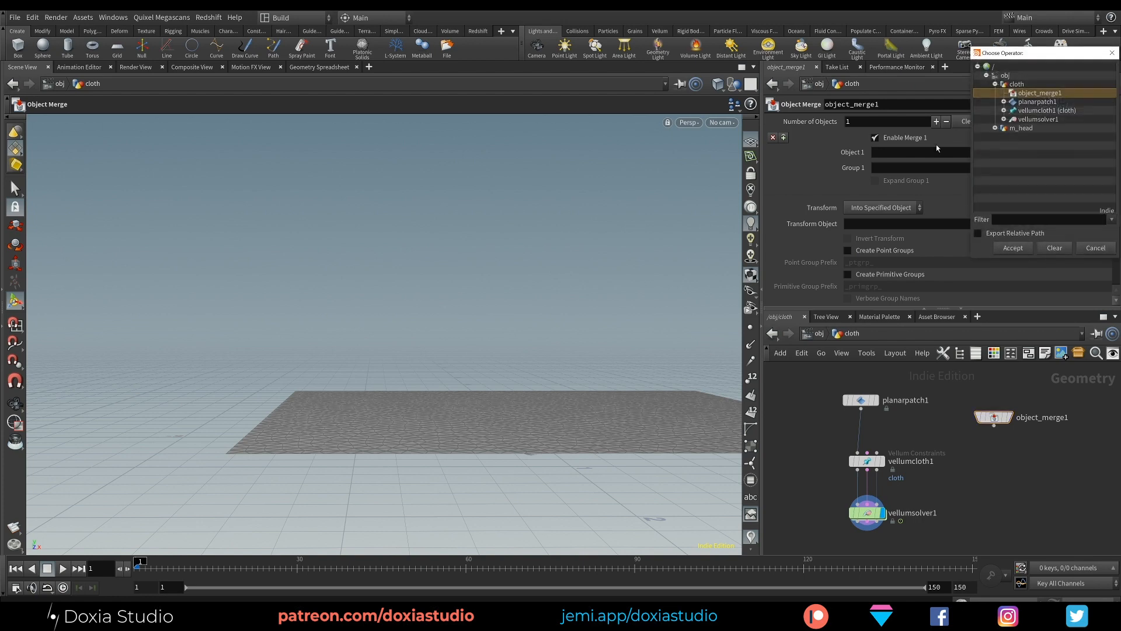
left_click(996, 129)
left_click(1034, 172)
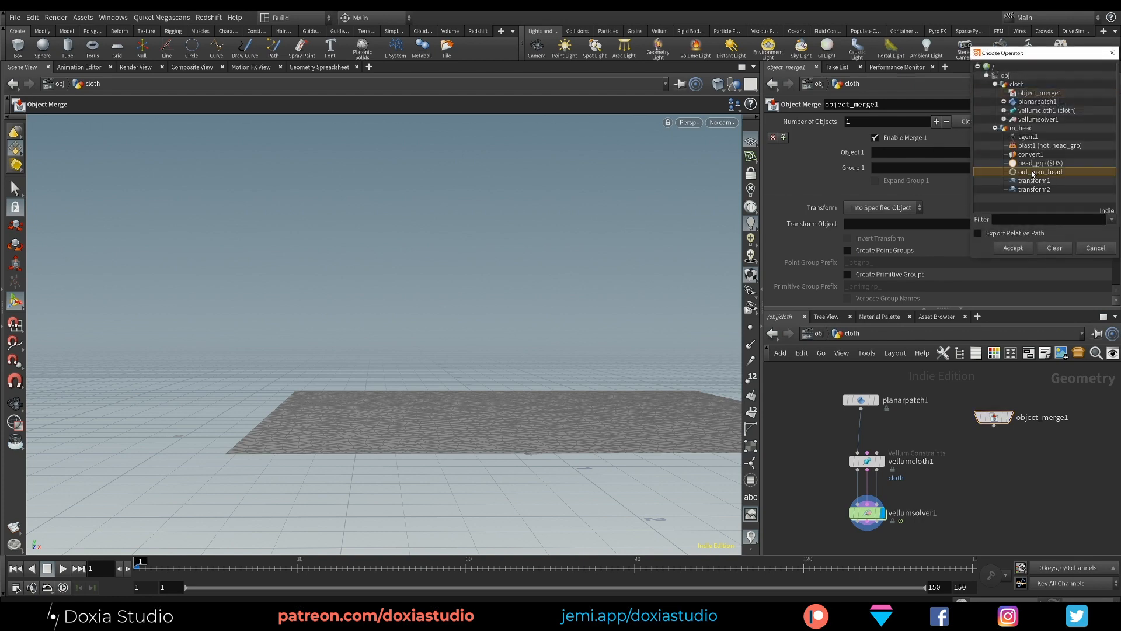
left_click(1013, 249)
left_click_drag(997, 418, 981, 414)
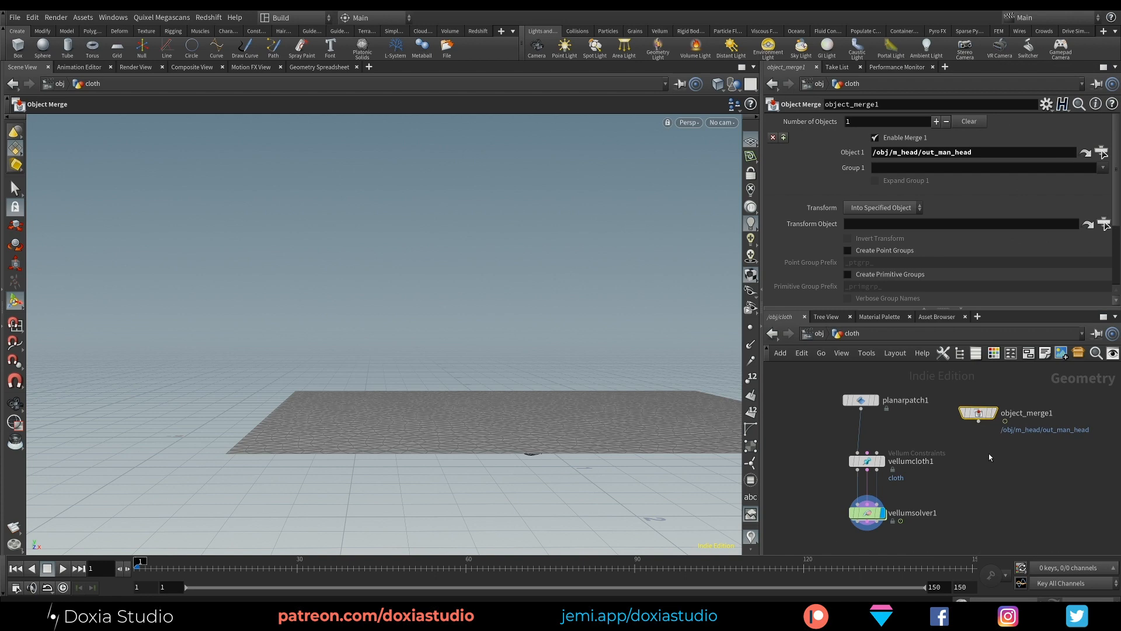
Add a Grid node near the Object Merge and view its extent around the cloth
key("Tab")
type("gri")
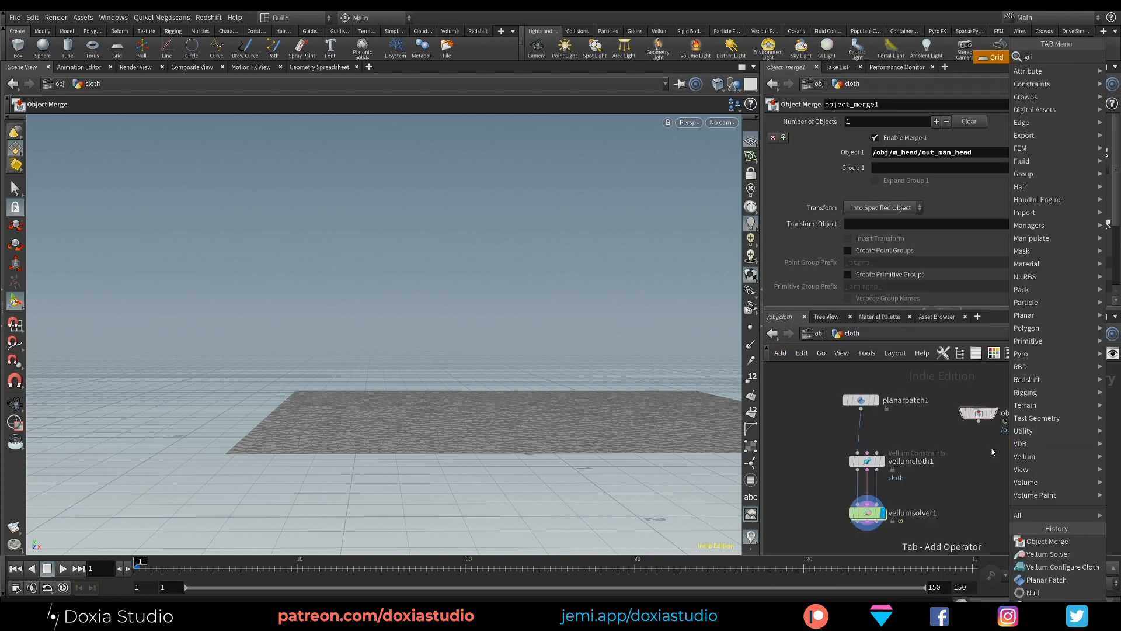
key("Return")
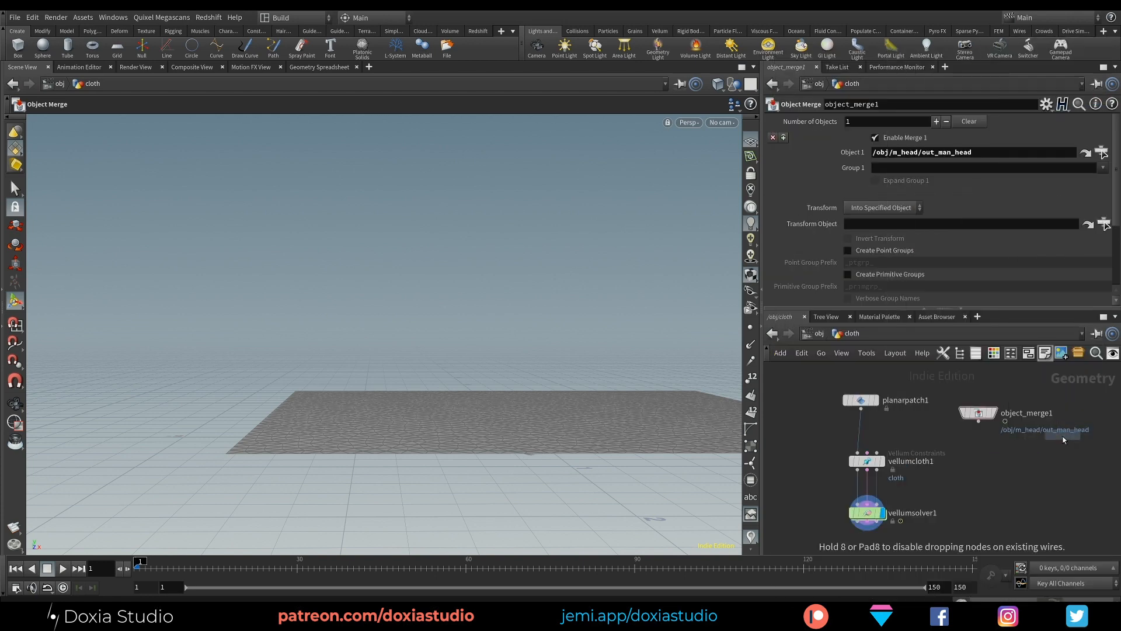
left_click(1054, 453)
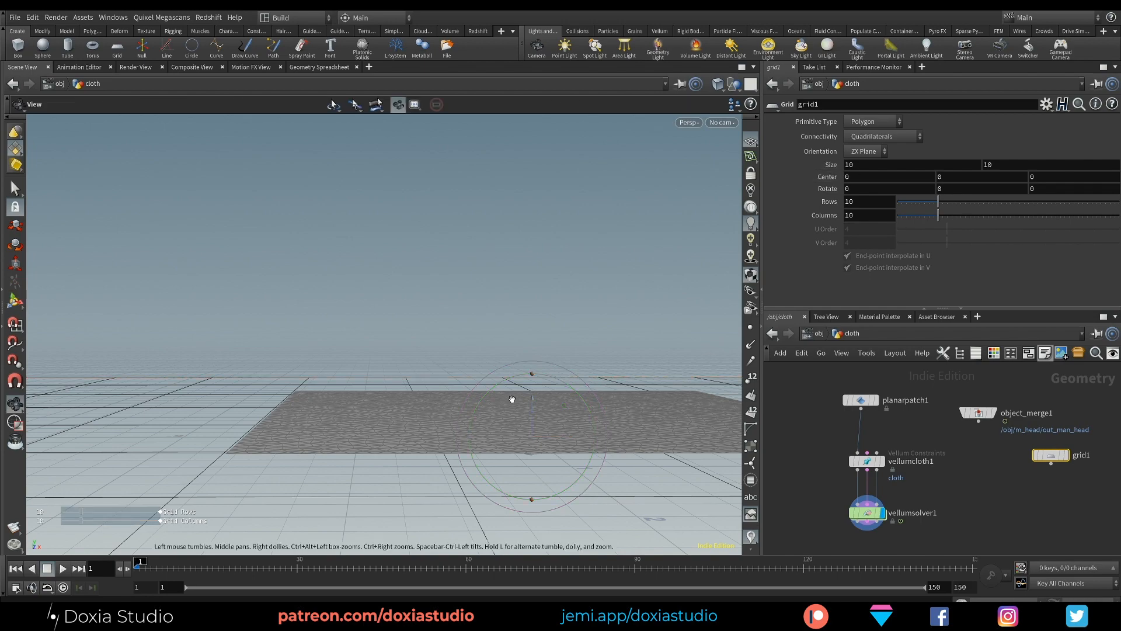
right_click_drag(512, 400, 508, 428, "alt")
left_click_drag(509, 428, 522, 445, "alt")
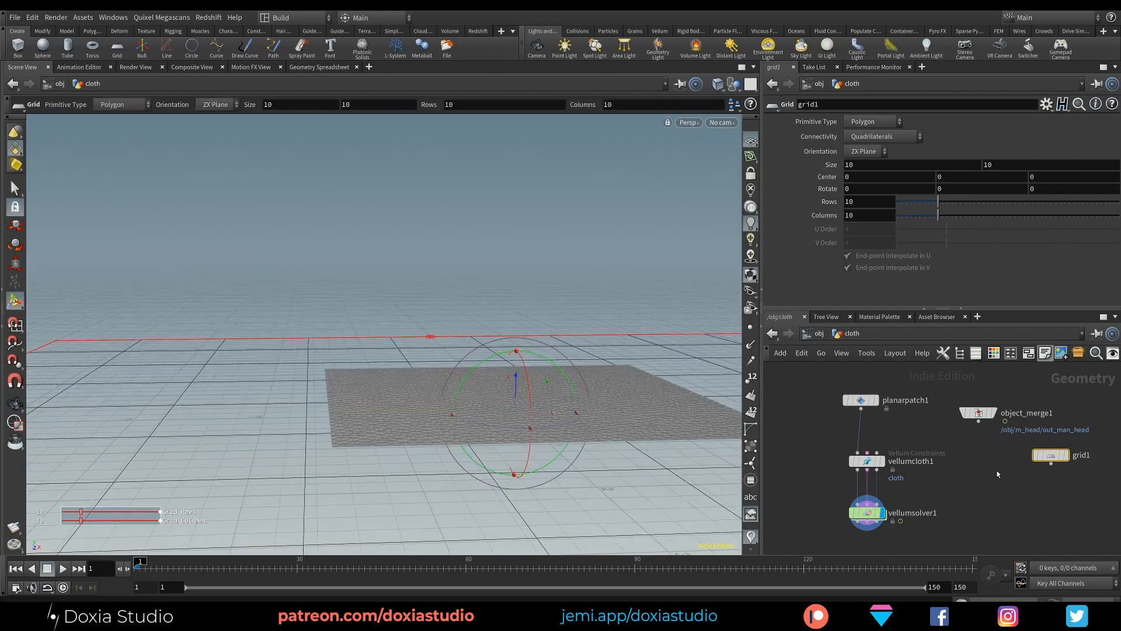
Add a Merge node combining object_merge1 and grid1, and wire its output into the third input of vellumcloth1
key("Tab")
type("merge")
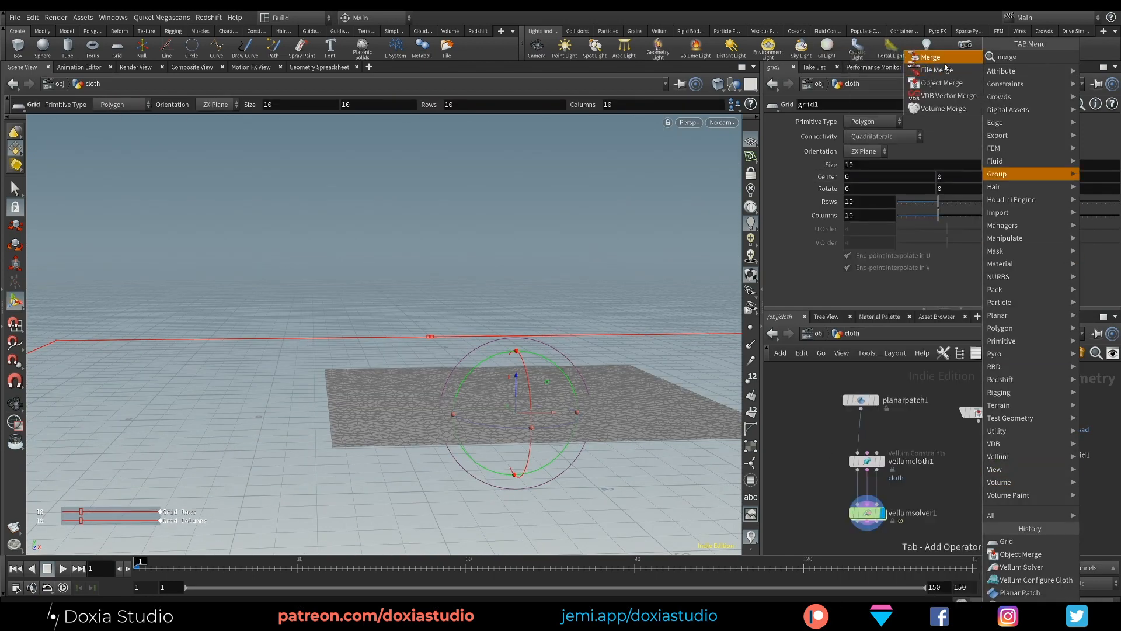
left_click(945, 59)
left_click(999, 490)
left_click_drag(979, 420, 877, 458)
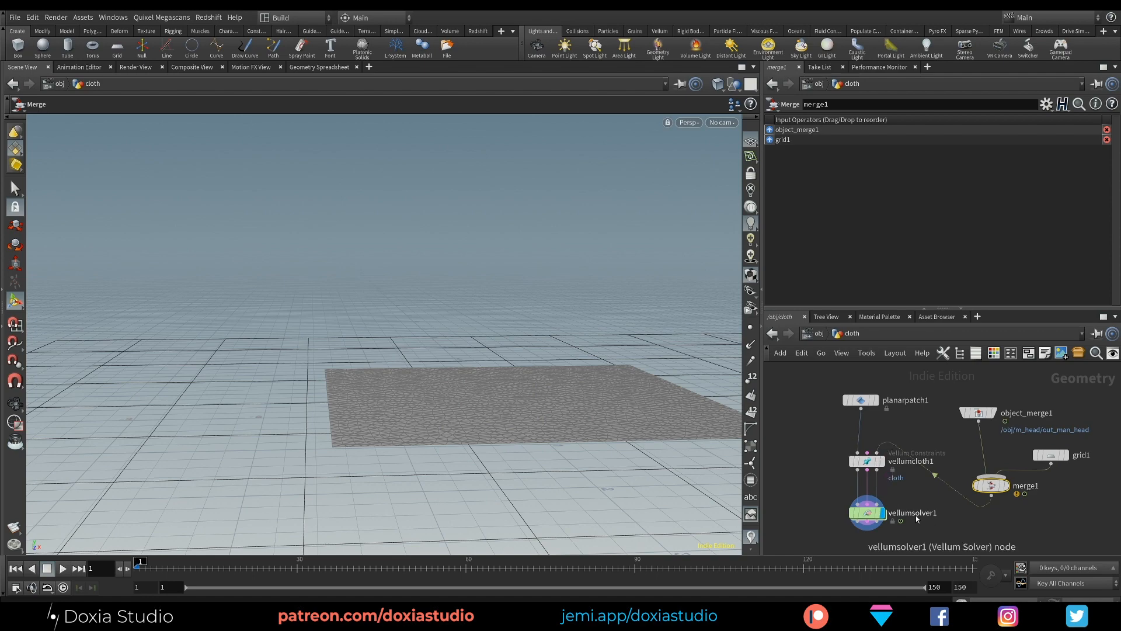
Play the cloth simulation over the head to about frame 47 and stop it
middle_click_drag(905, 508, 893, 476)
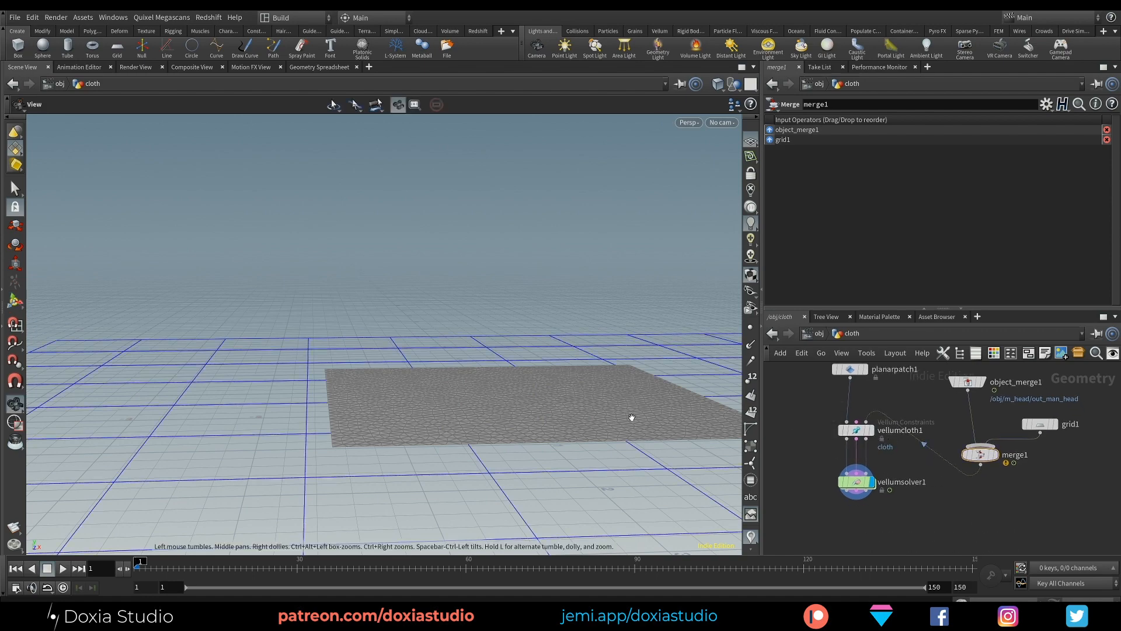
left_click_drag(630, 416, 426, 369)
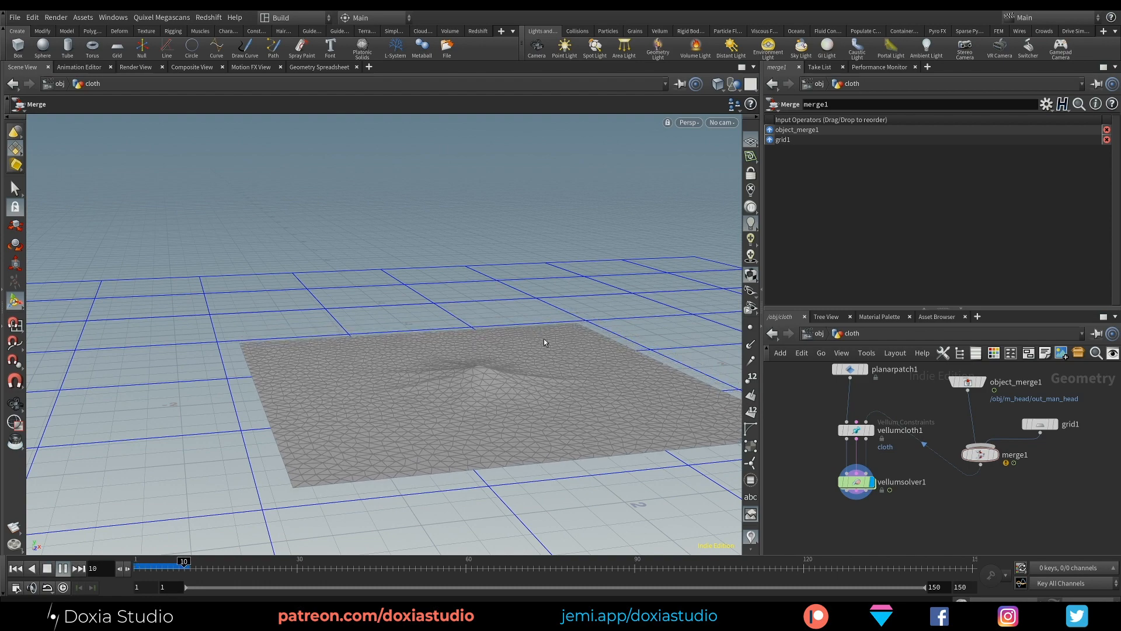
left_click_drag(488, 382, 426, 417, "alt")
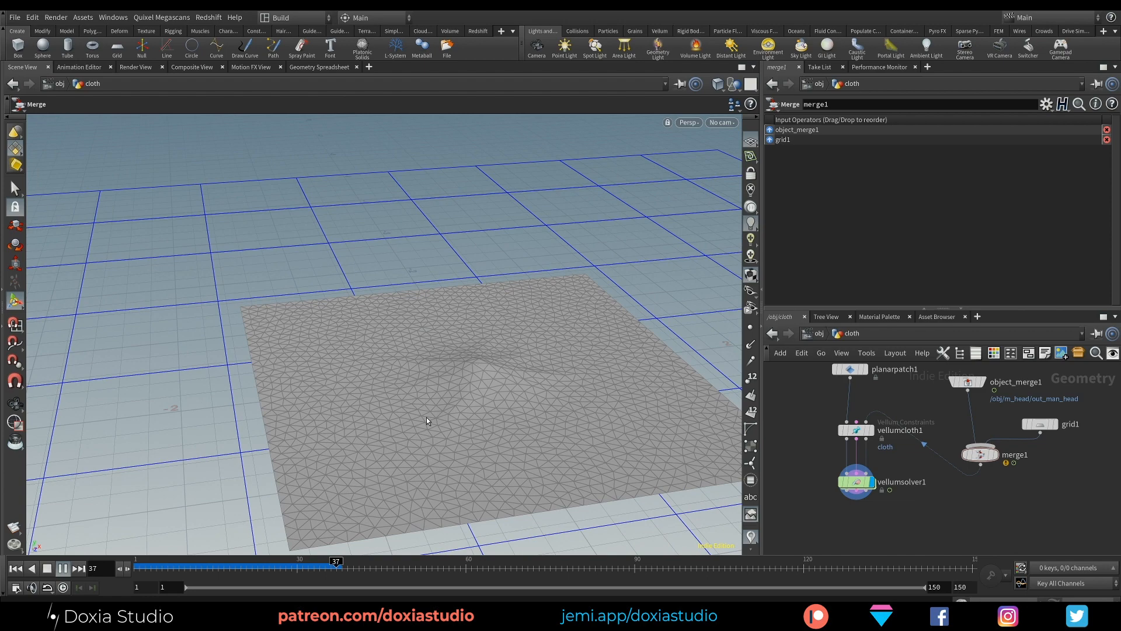
left_click(63, 568)
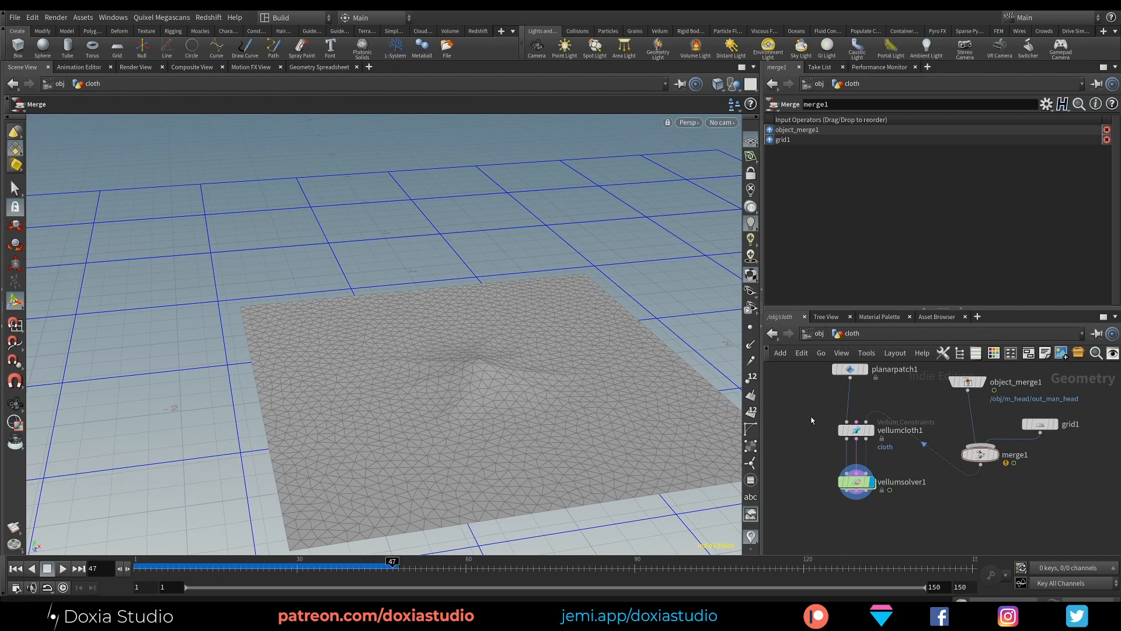
Set the Bend Stiffness multiplier of vellumcloth1 to 1e-9
left_click(858, 430)
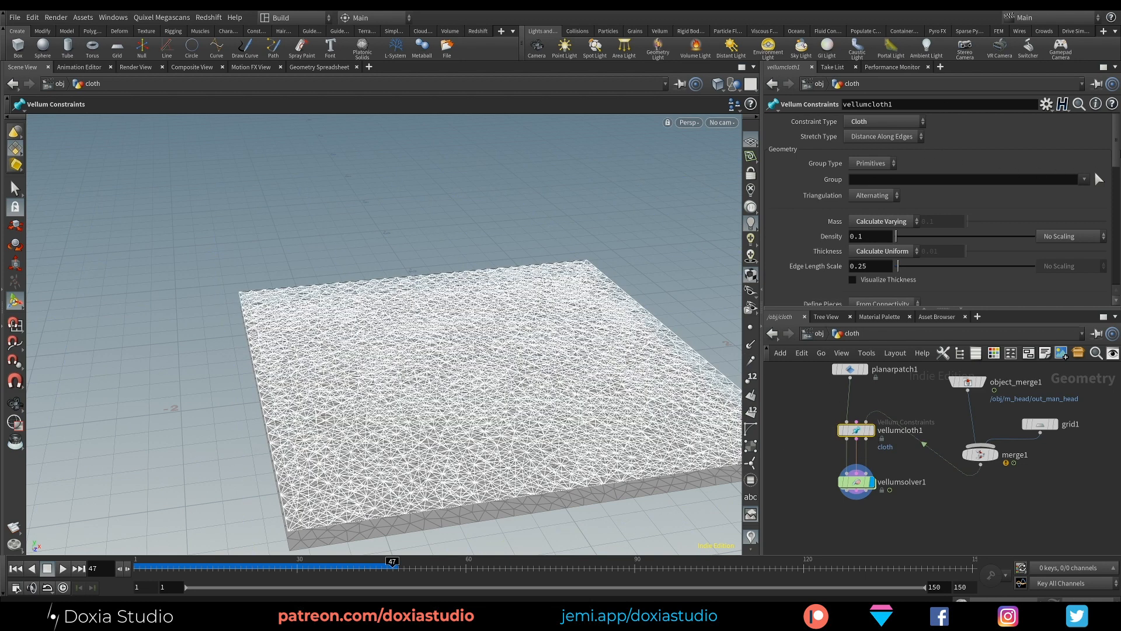
scroll(1099, 178, "down", 3)
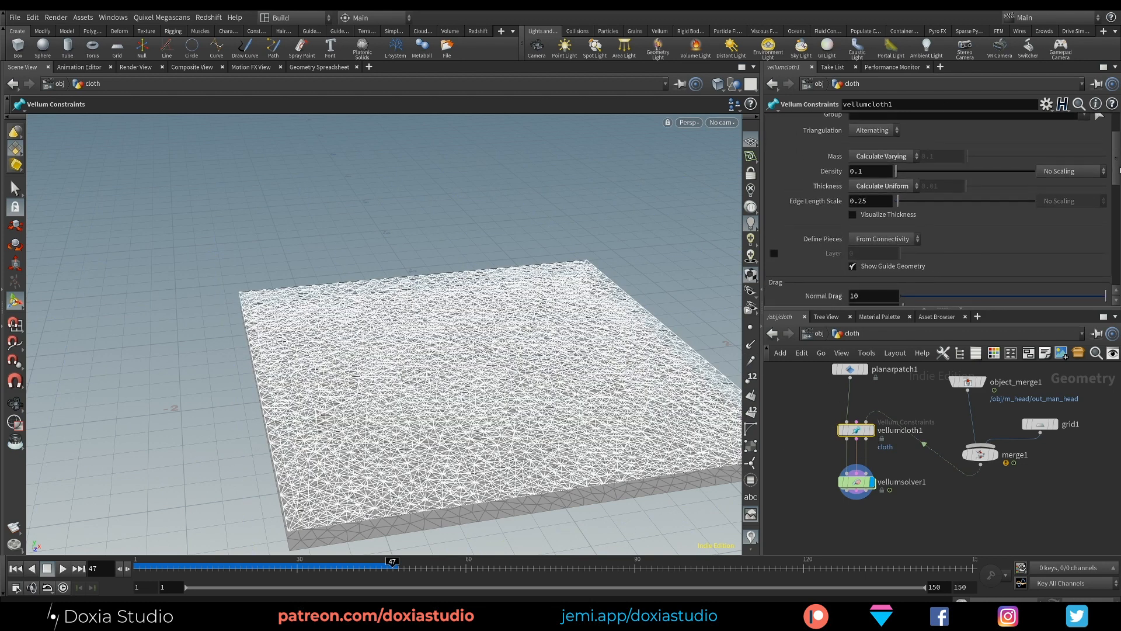
left_click_drag(1120, 170, 1102, 257)
left_click(1008, 226)
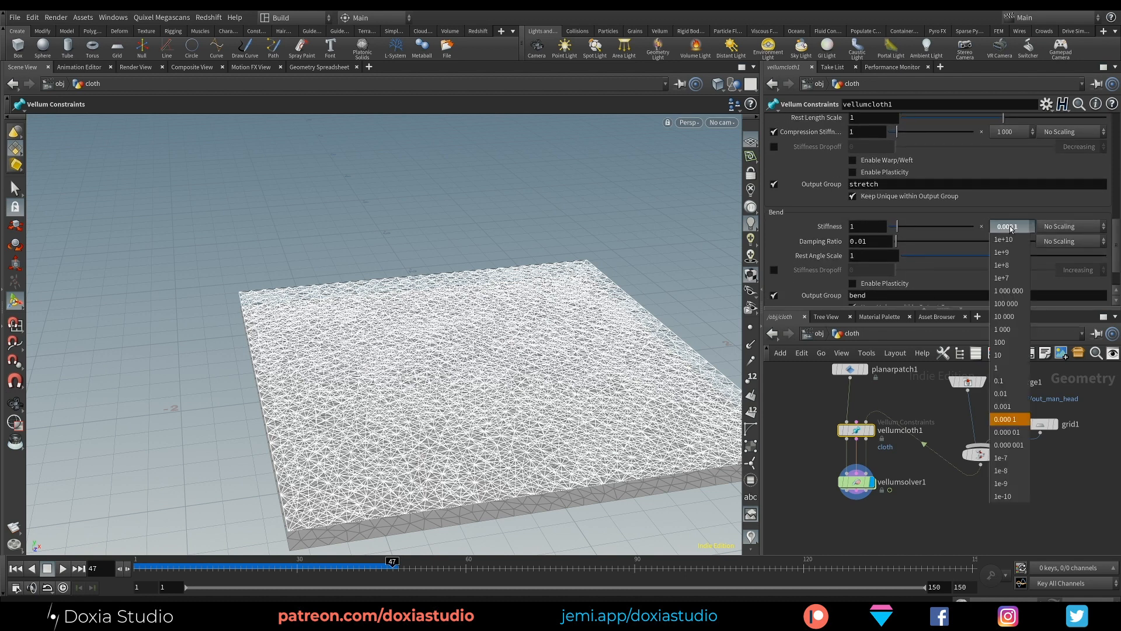
left_click(1009, 484)
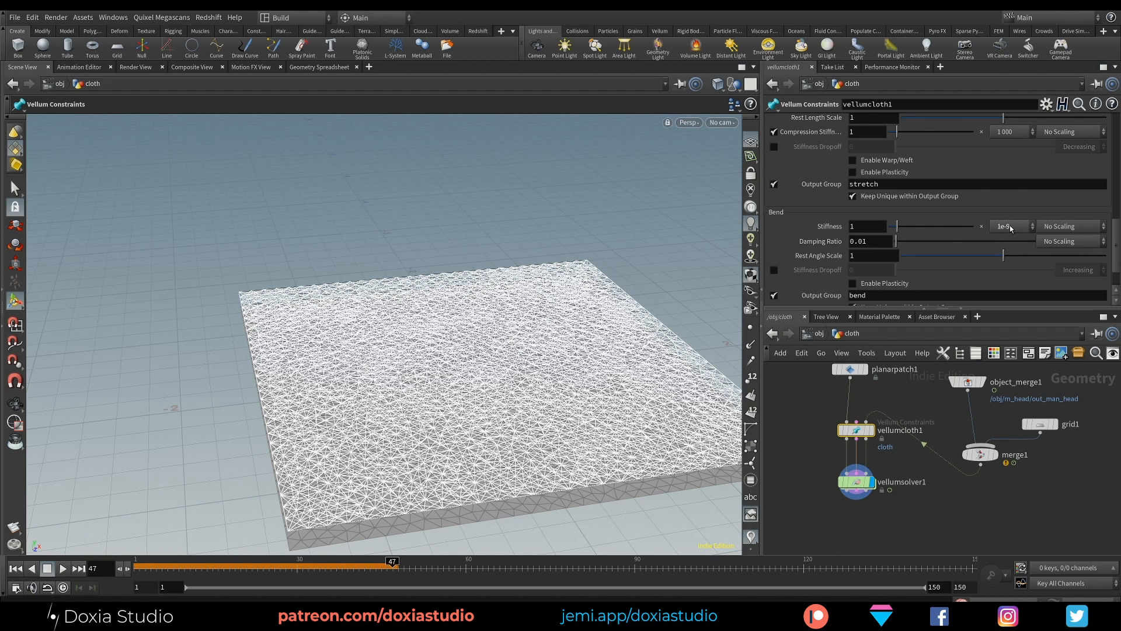
Set the Stretch Stiffness multiplier of vellumcloth1 to 1 000 000
left_click_drag(1116, 239, 1115, 252)
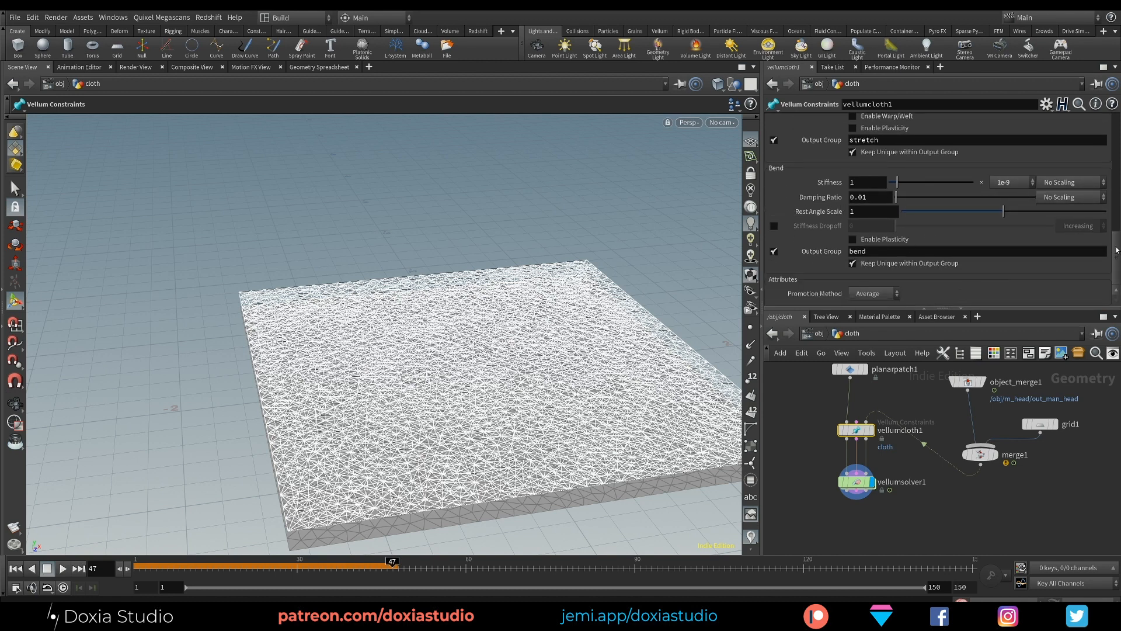
left_click_drag(1117, 250, 1115, 225)
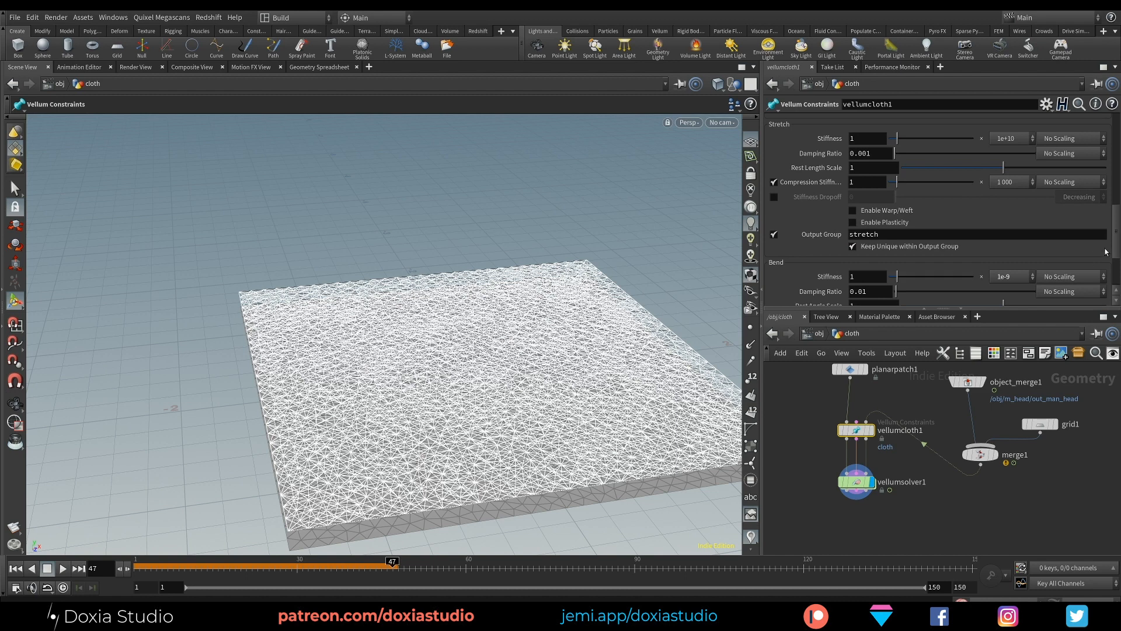
left_click(1017, 141)
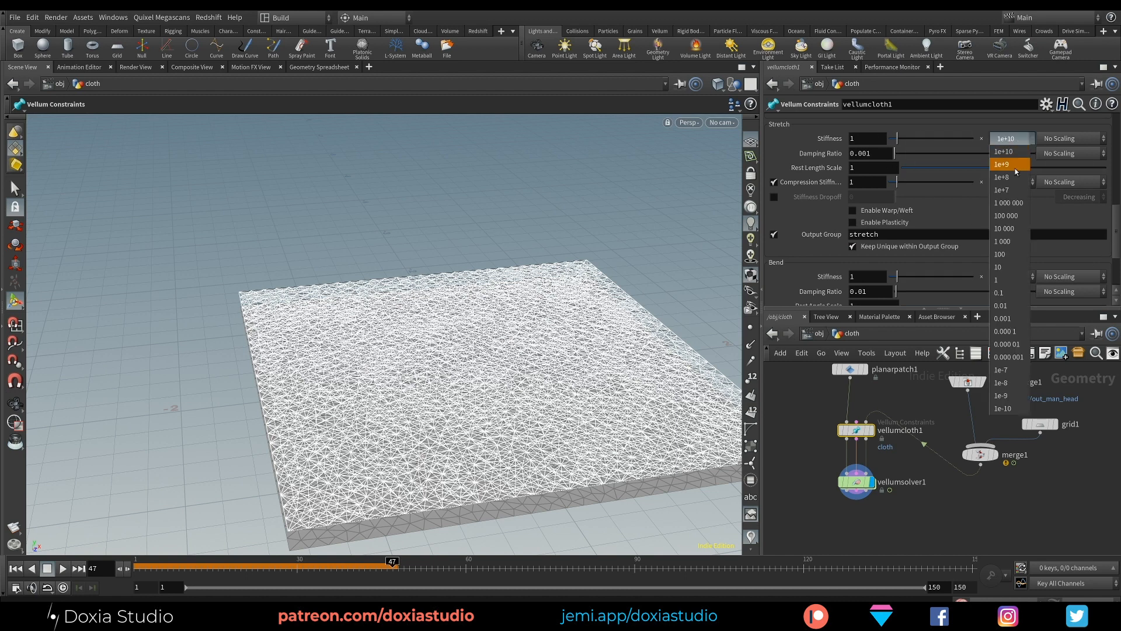
left_click(1015, 202)
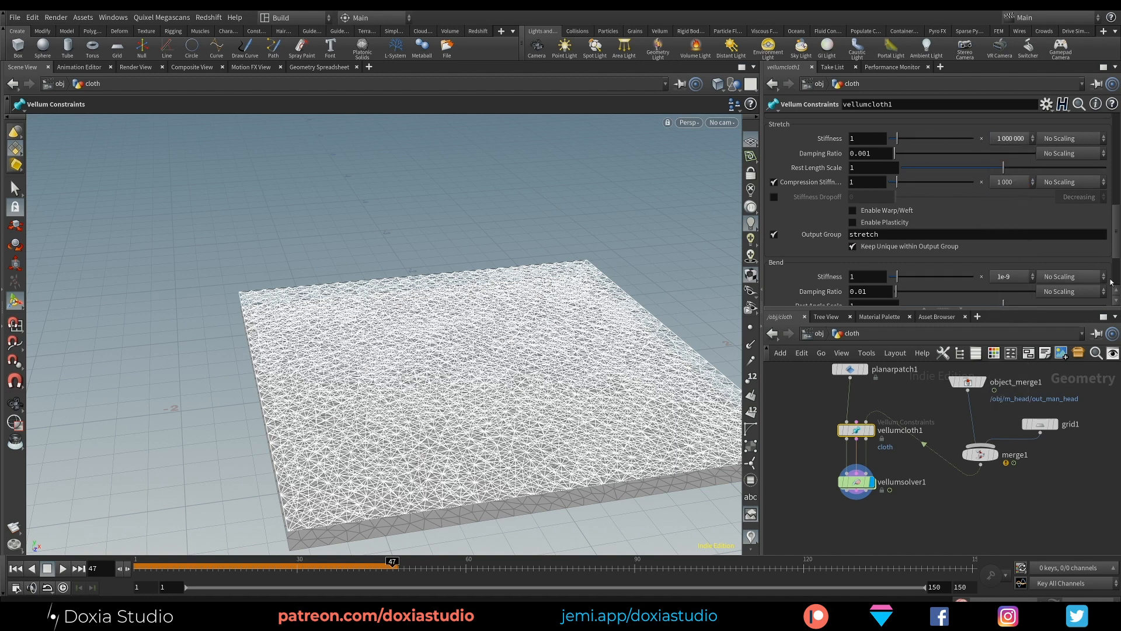
left_click_drag(1117, 250, 1116, 236)
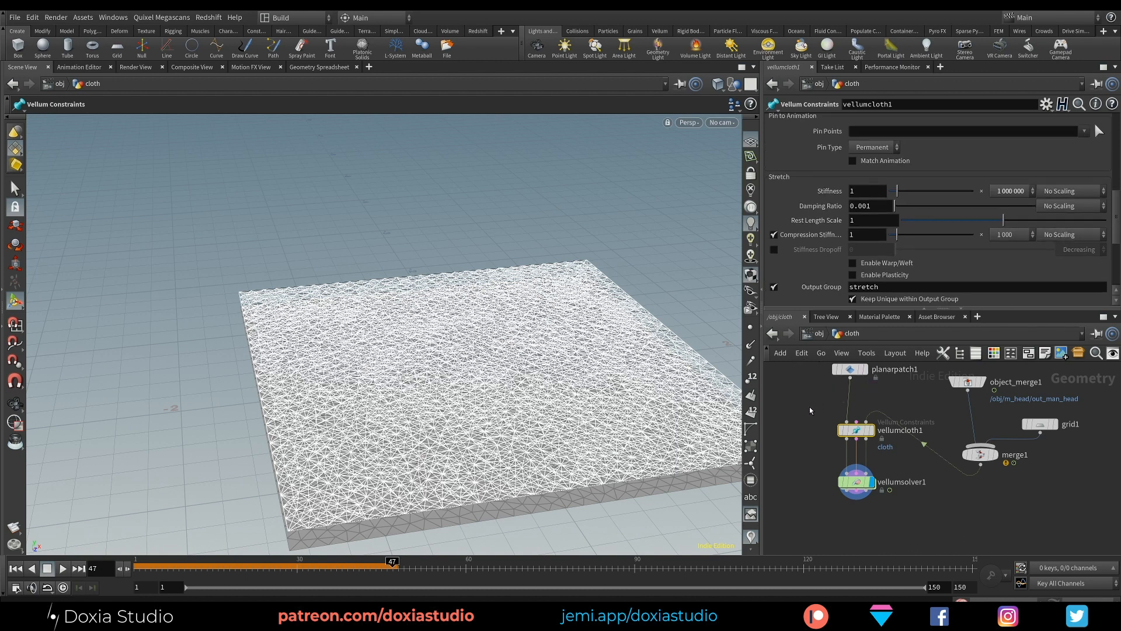
Replay the simulation from the first frame with the new stiffness values, stop it and return to frame 1
middle_click_drag(810, 409, 804, 432)
left_click(835, 392)
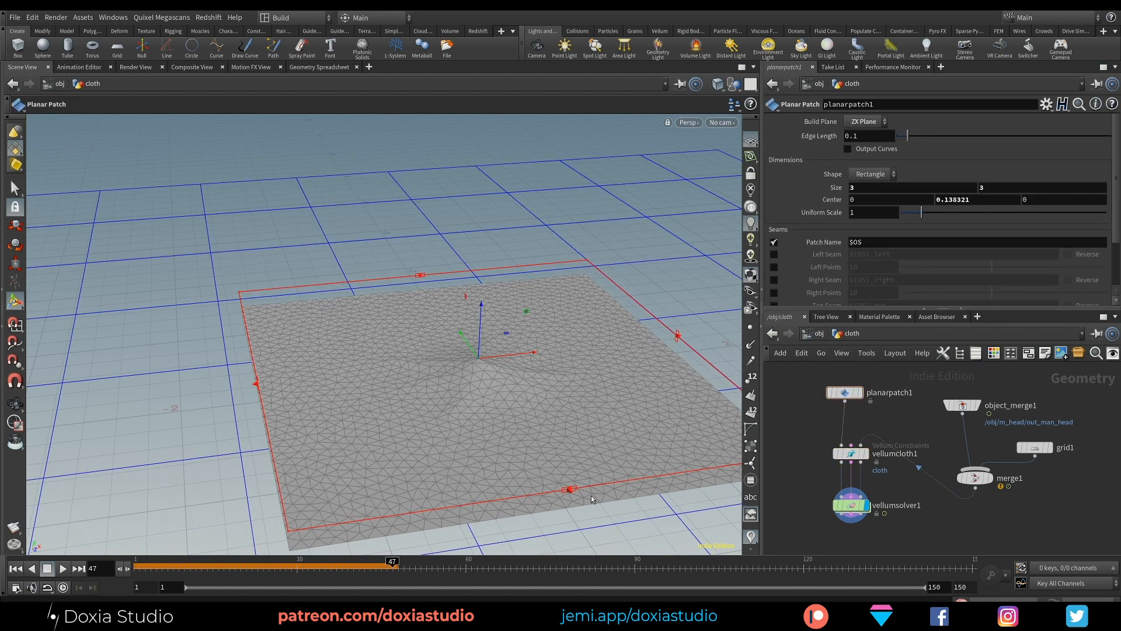
left_click(15, 568)
left_click(63, 568)
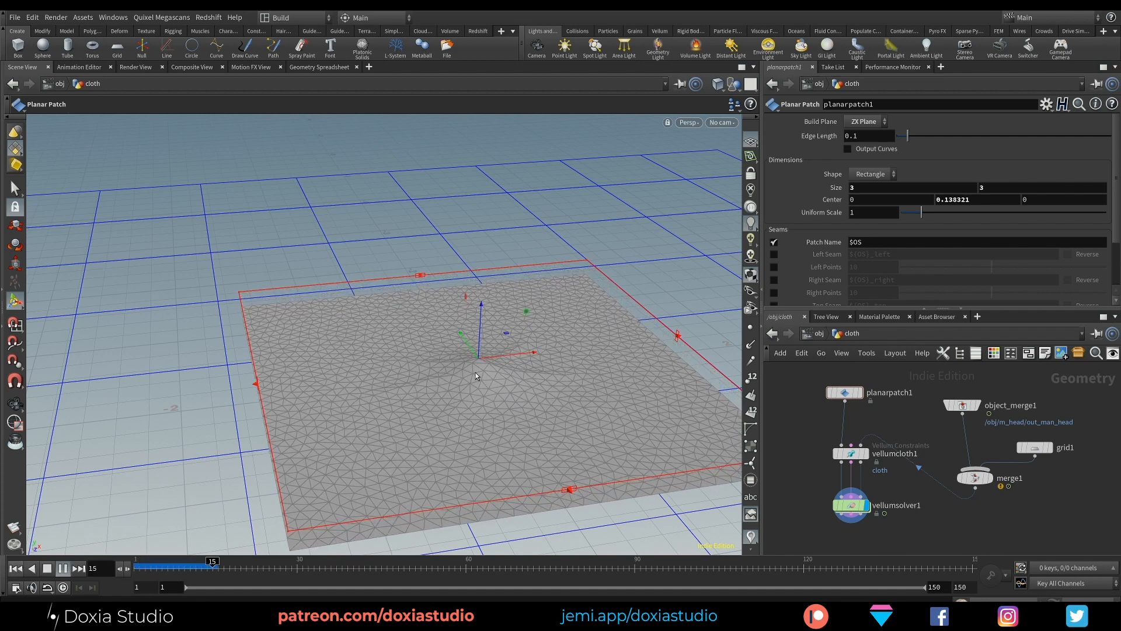
left_click(47, 568)
left_click(15, 568)
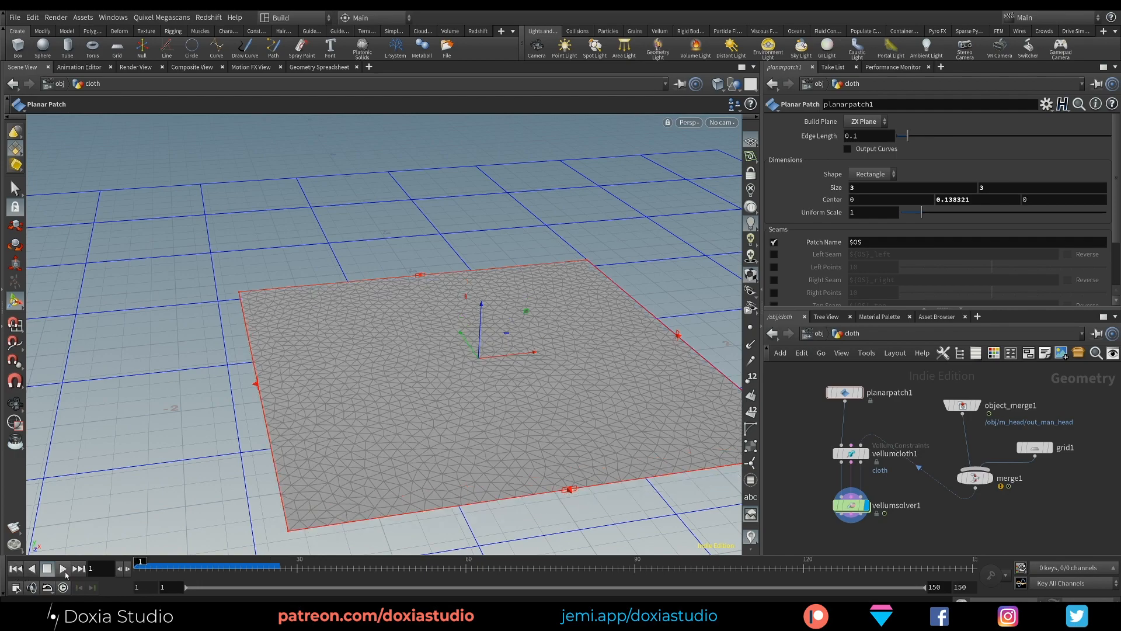
Set the Edge Length of planarpatch1 to 0.025
left_click(844, 393)
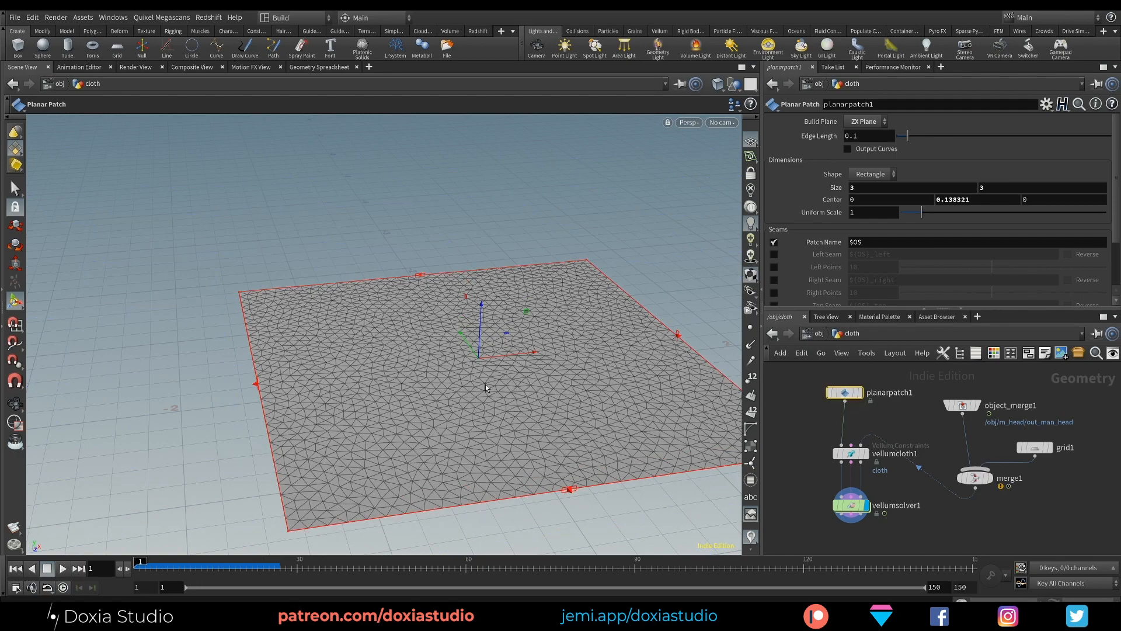
left_click_drag(517, 388, 521, 422, "alt")
key("Return")
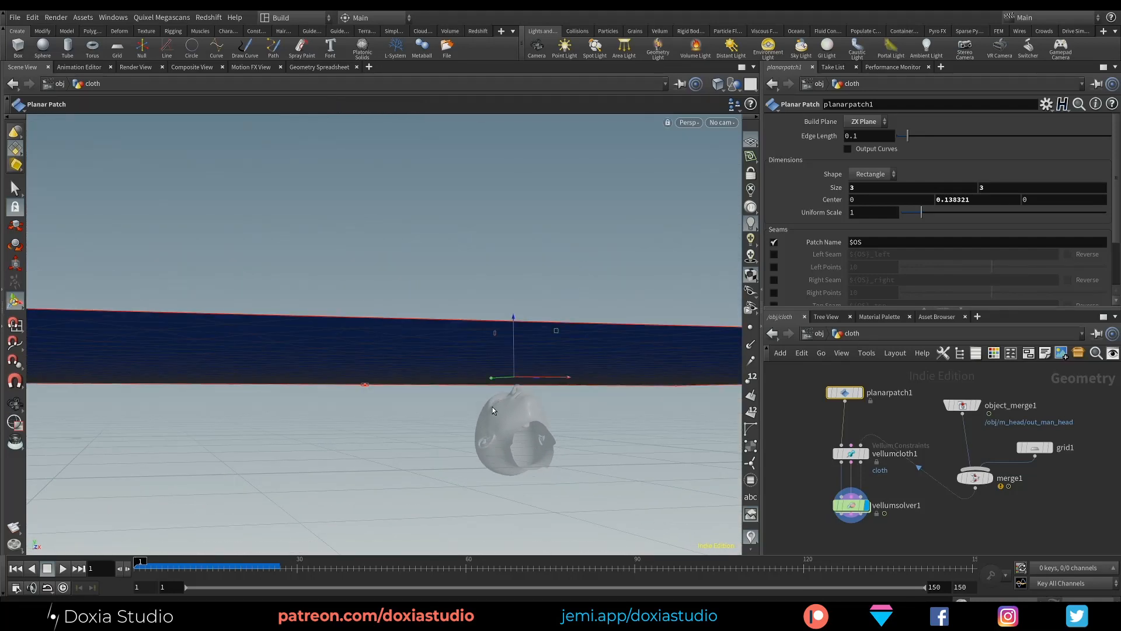
key("Escape")
left_click_drag(616, 421, 471, 458)
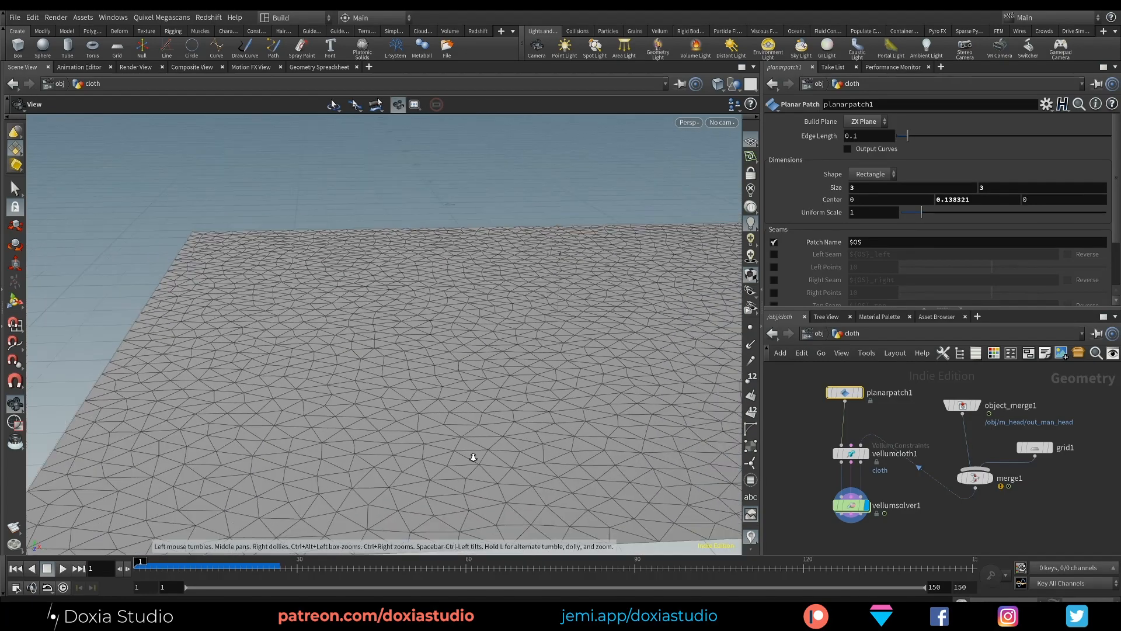
key("Return")
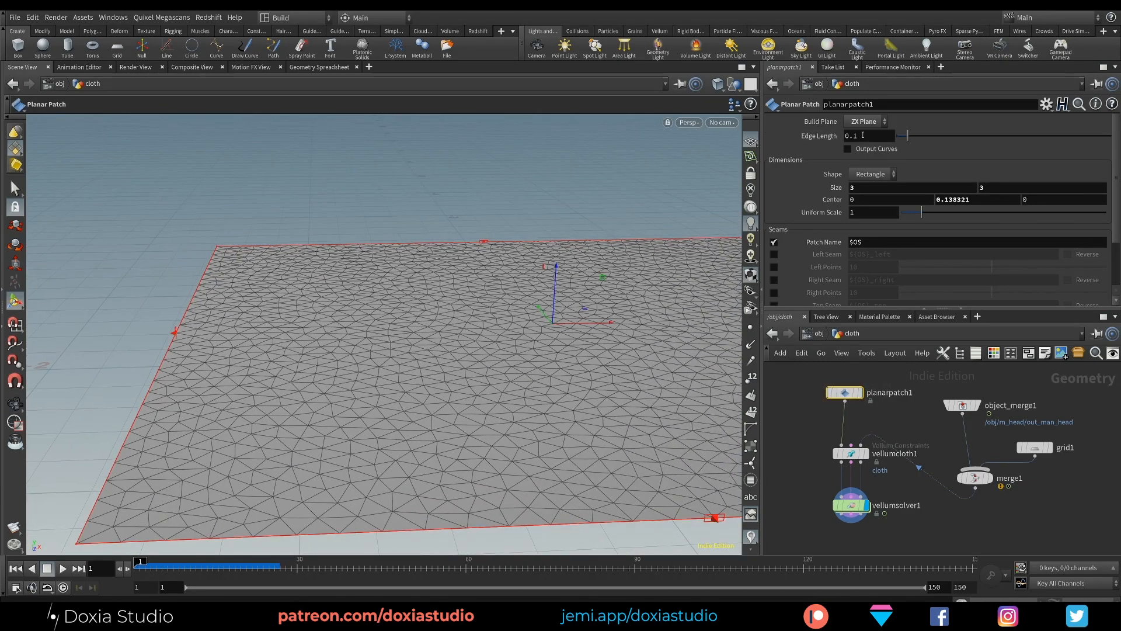
left_click_drag(853, 139, 870, 143)
type("025")
key("Return")
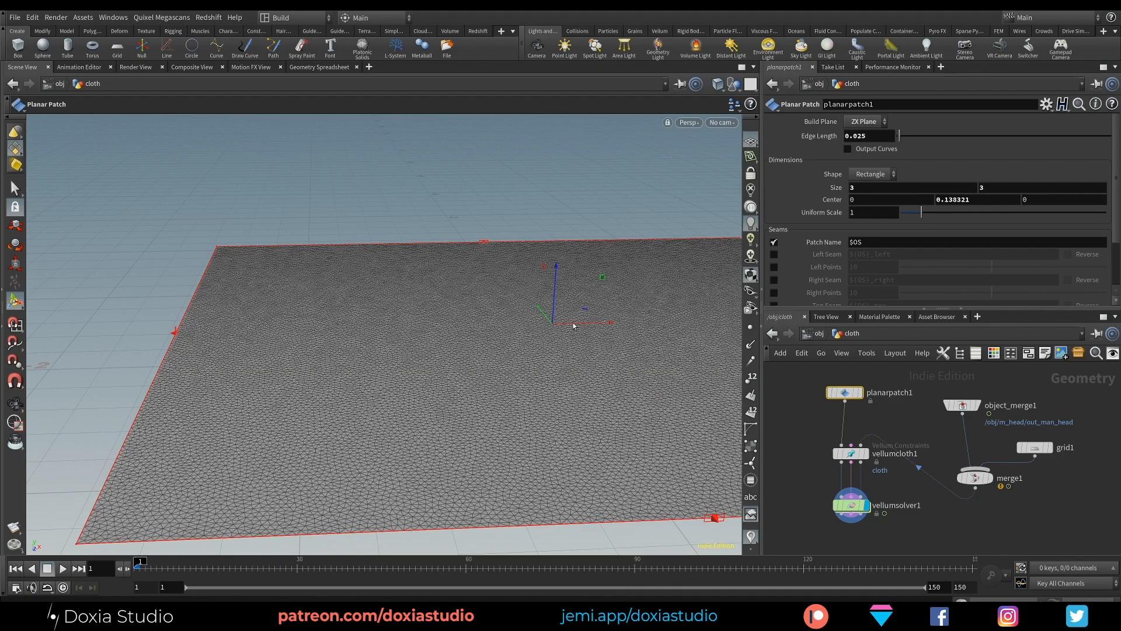
Play the simulation of the denser cloth patch and stop it at frame 17
left_click_drag(574, 326, 544, 345, "alt")
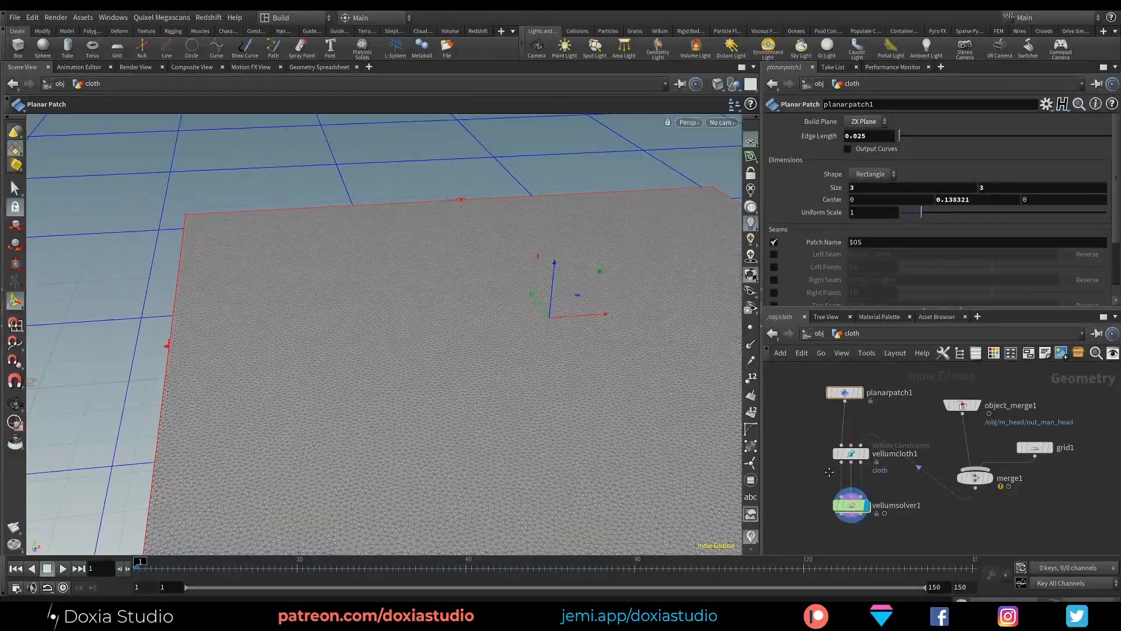
middle_click_drag(830, 472, 823, 398)
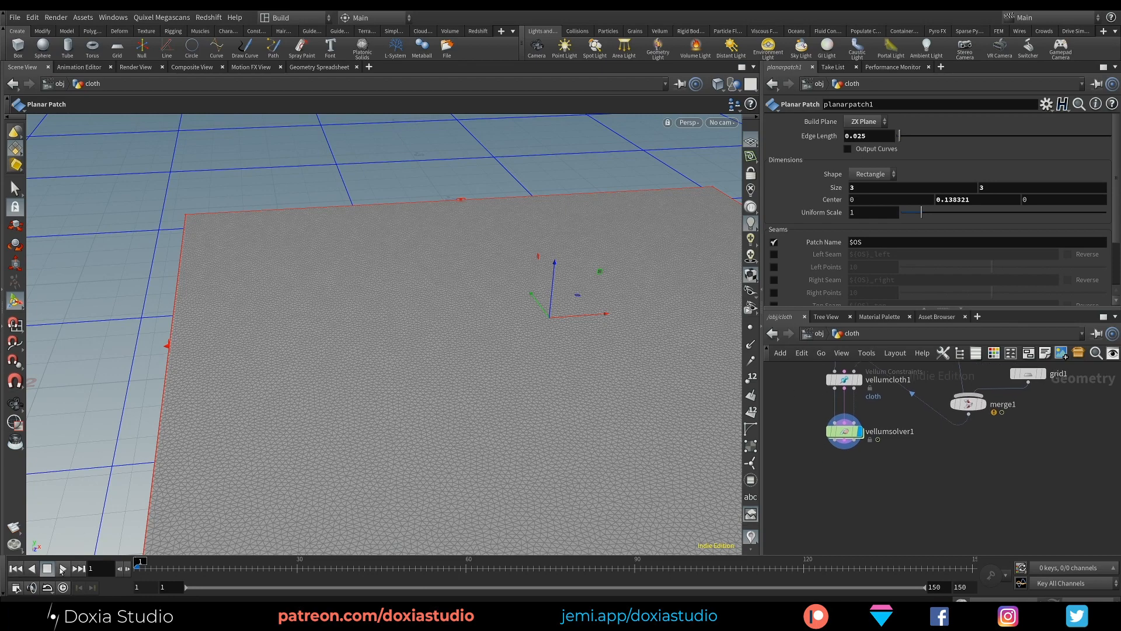
left_click(61, 568)
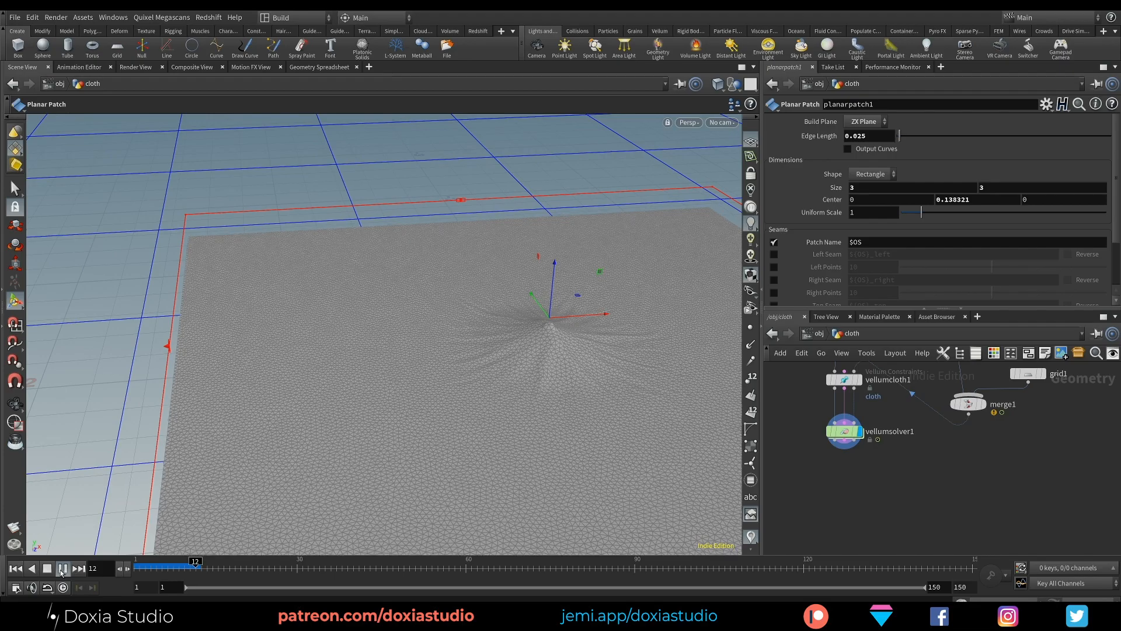
key("Escape")
Examine the folds and mesh detail where the cloth drapes over the head, up close and from above
left_click_drag(555, 321, 575, 345)
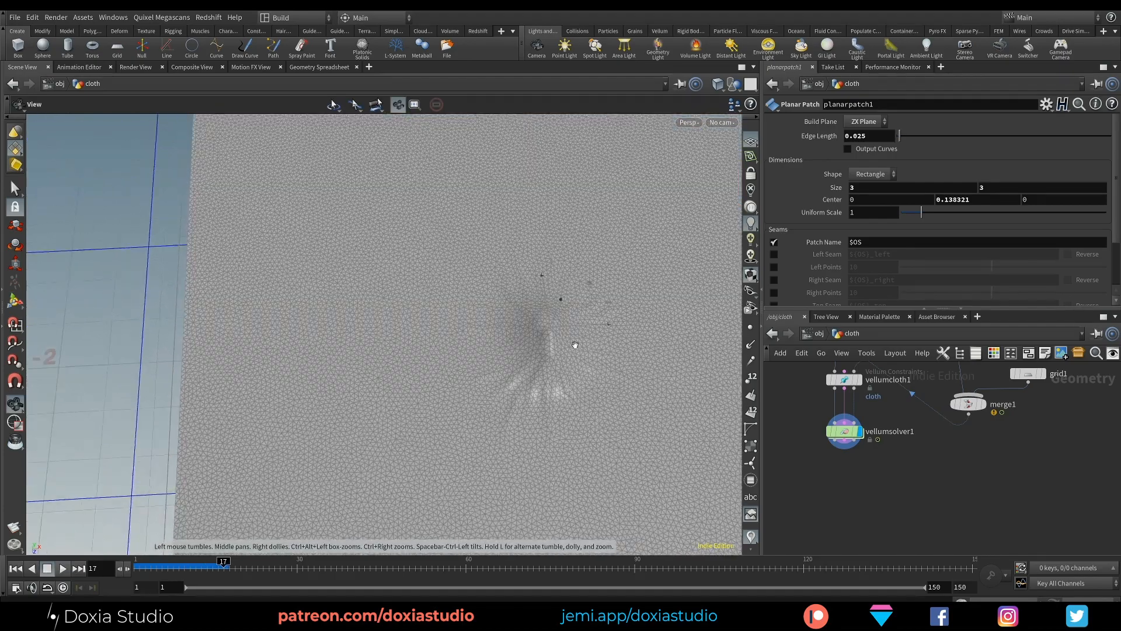
right_click_drag(575, 345, 714, 305)
left_click_drag(713, 305, 586, 331)
middle_click_drag(555, 338, 488, 345)
left_click_drag(488, 345, 447, 413)
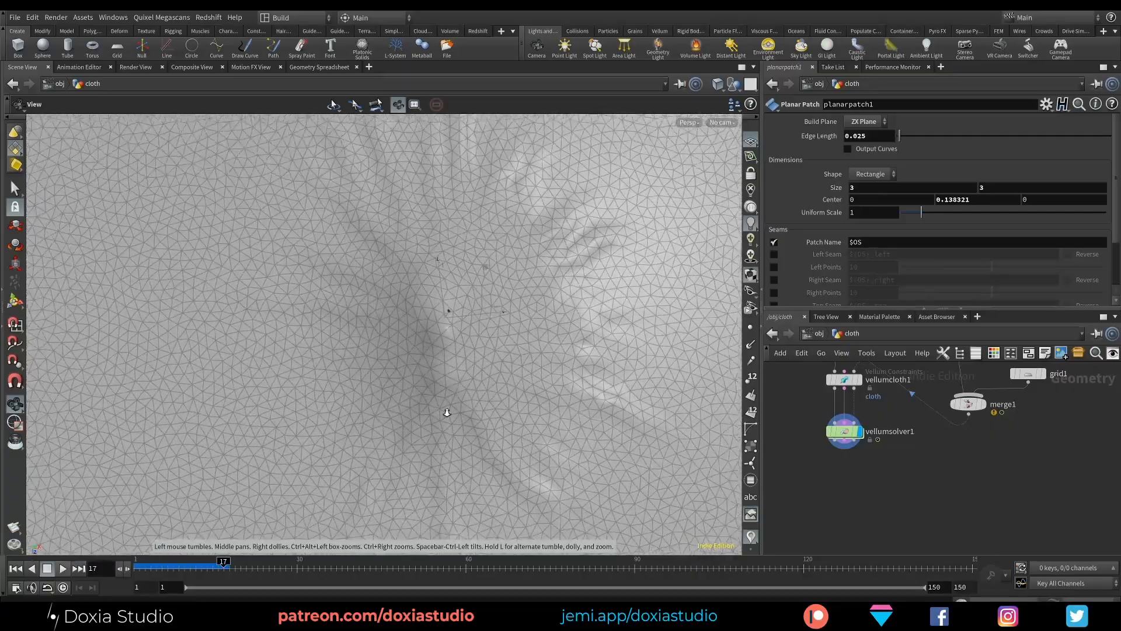
right_click_drag(447, 413, 428, 420)
middle_click_drag(428, 420, 395, 378)
right_click_drag(395, 378, 357, 468)
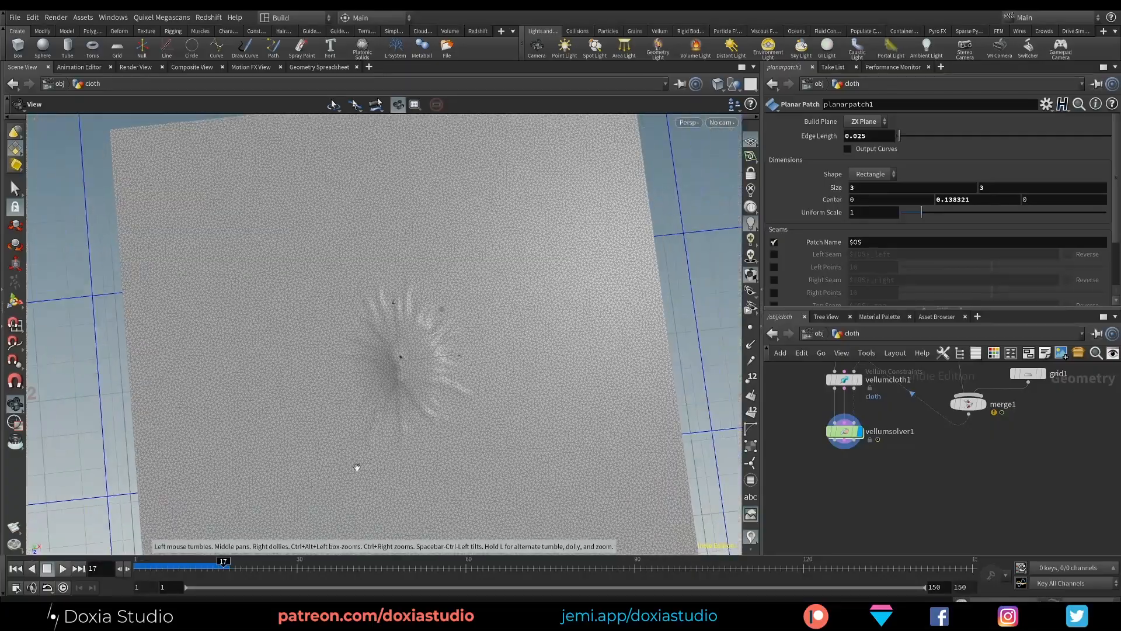
middle_click_drag(387, 434, 374, 412)
right_click_drag(374, 412, 324, 453)
Return to frame 1 and set the Size of planarpatch1 to 1 by 1
middle_click_drag(801, 386, 812, 464)
left_click(15, 568)
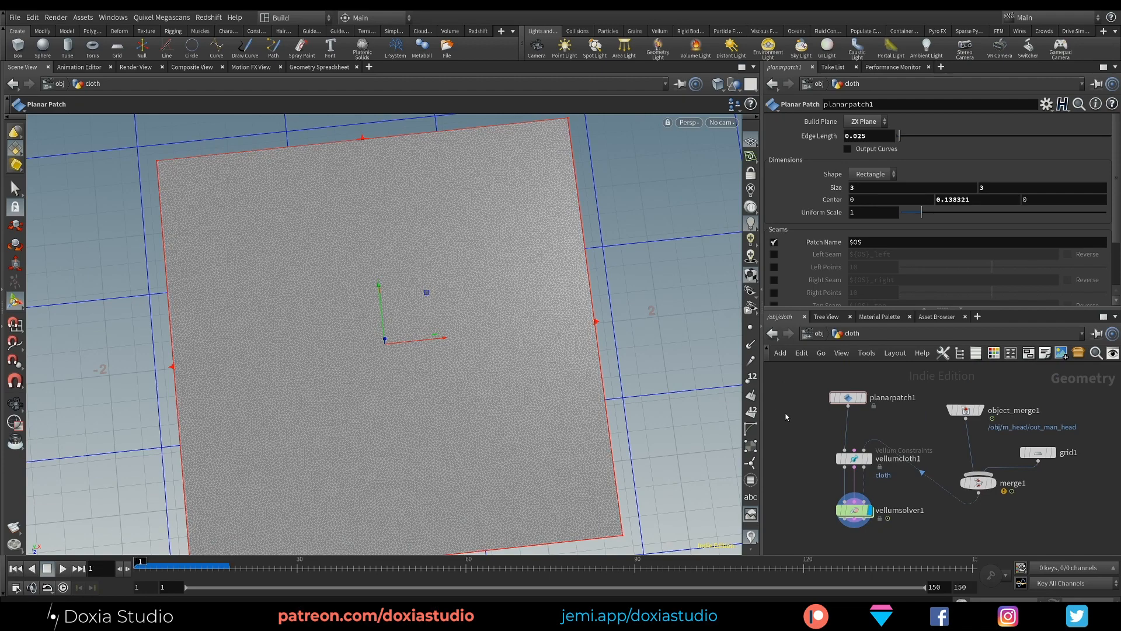
left_click(849, 398)
left_click(854, 188)
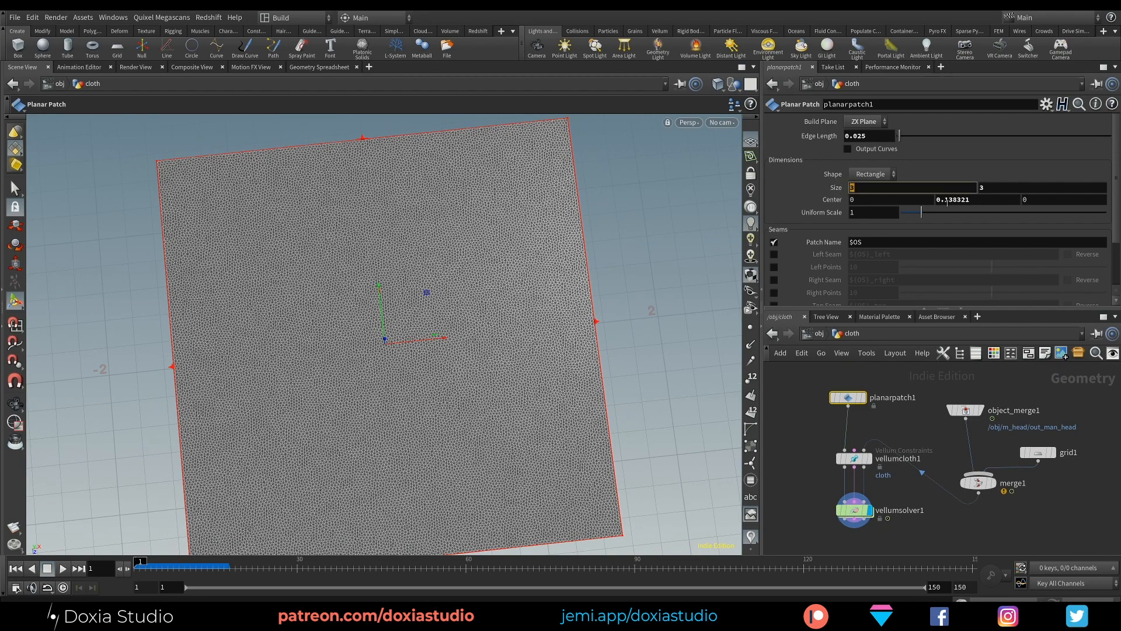
type("1")
key("Tab")
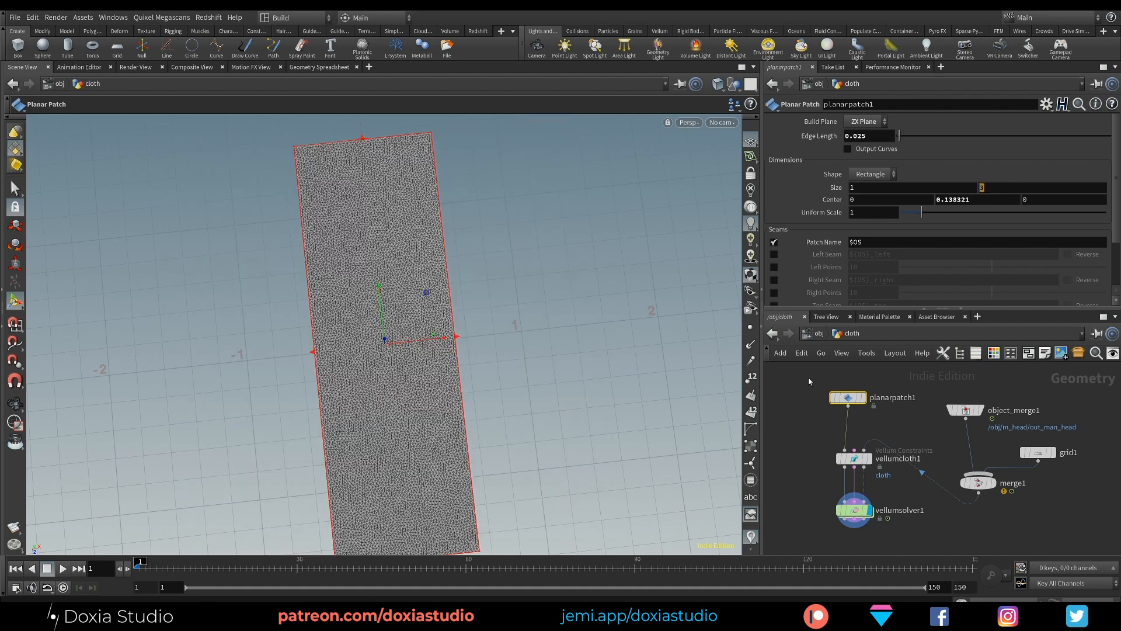
type("1")
key("Return")
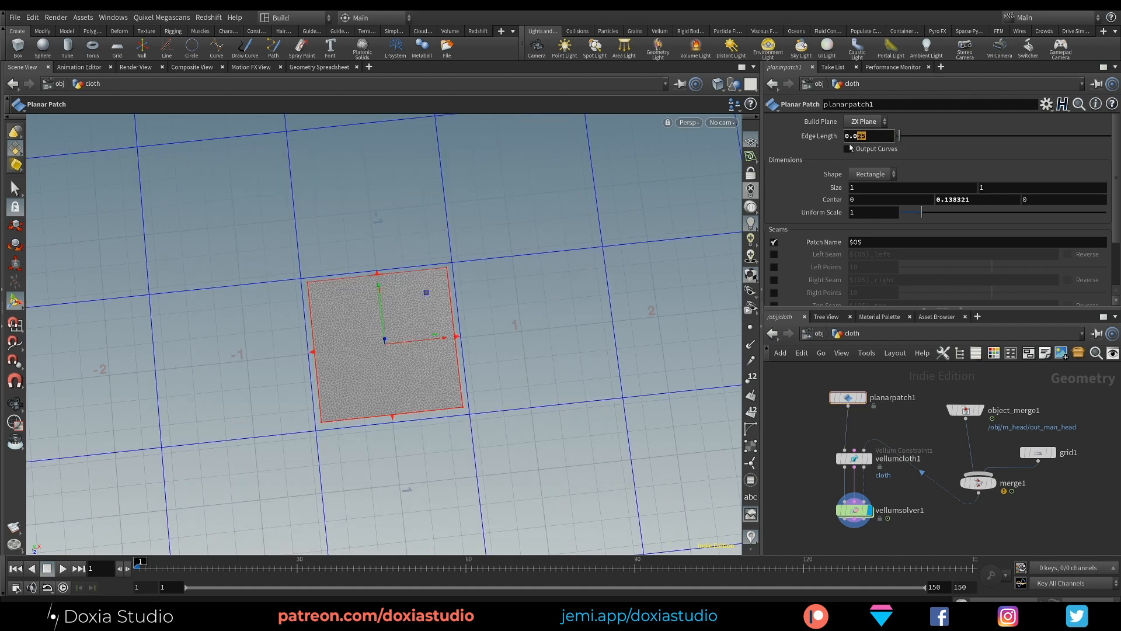
Set the Edge Length of planarpatch1 to 0.005 and view the refined patch up close
type("05")
key("Return")
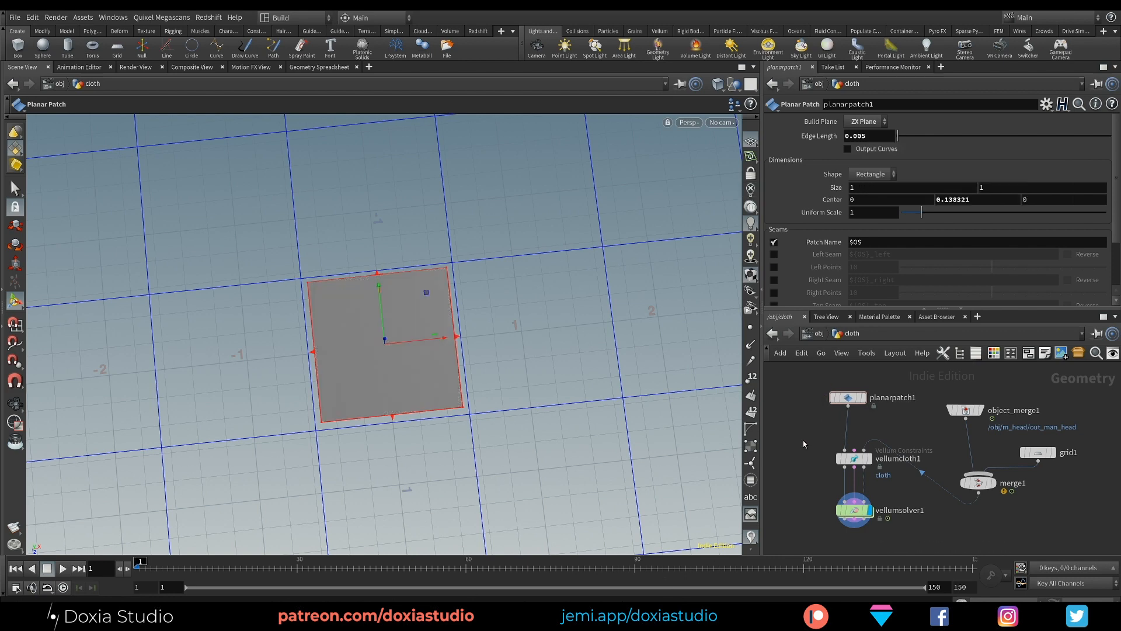
key("Escape")
right_click_drag(330, 360, 698, 313)
middle_click_drag(494, 359, 381, 328)
right_click_drag(441, 380, 422, 407)
left_click_drag(421, 436, 424, 337)
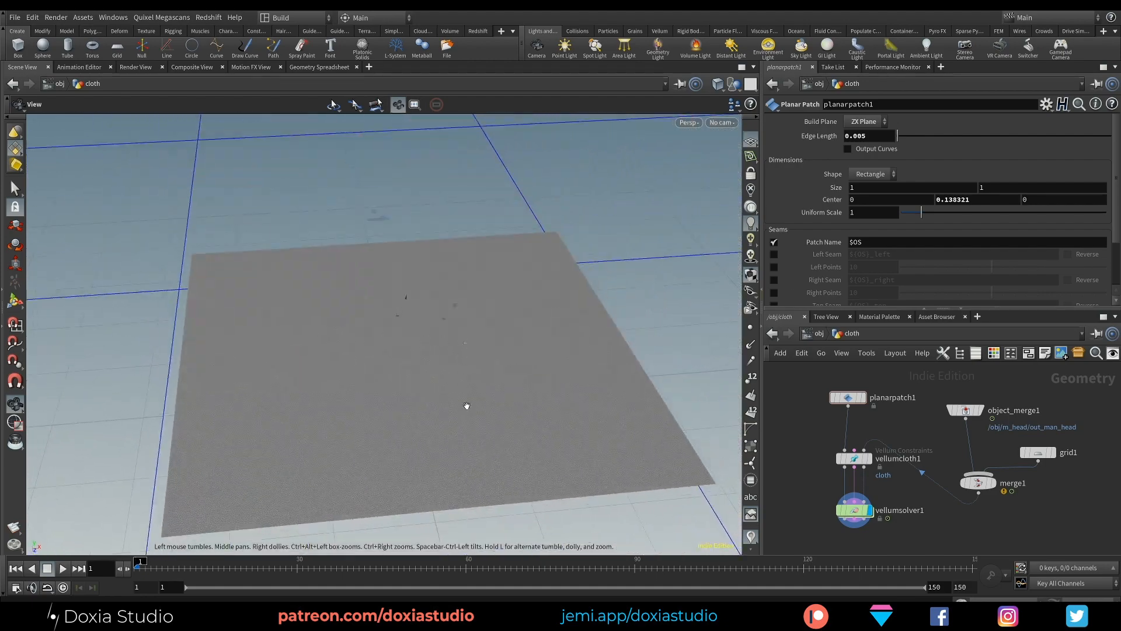
Simulate the refined cloth patch to frame 60 and examine the wrinkles around the head from above and up close
left_click_drag(467, 406, 421, 447)
key("Return")
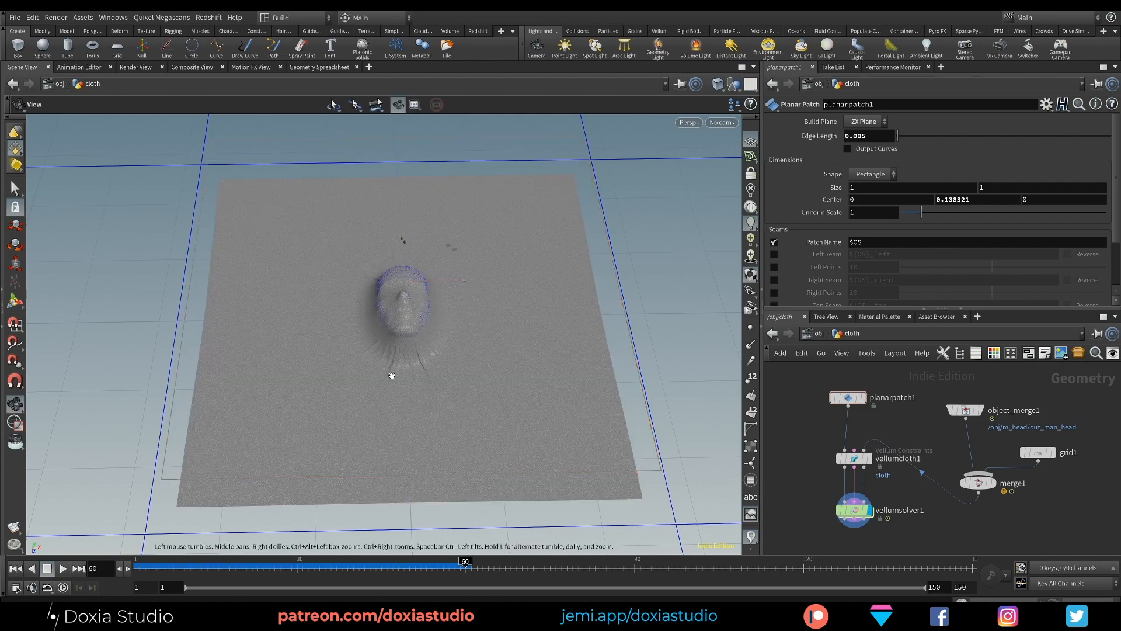
left_click_drag(416, 388, 413, 409, "alt")
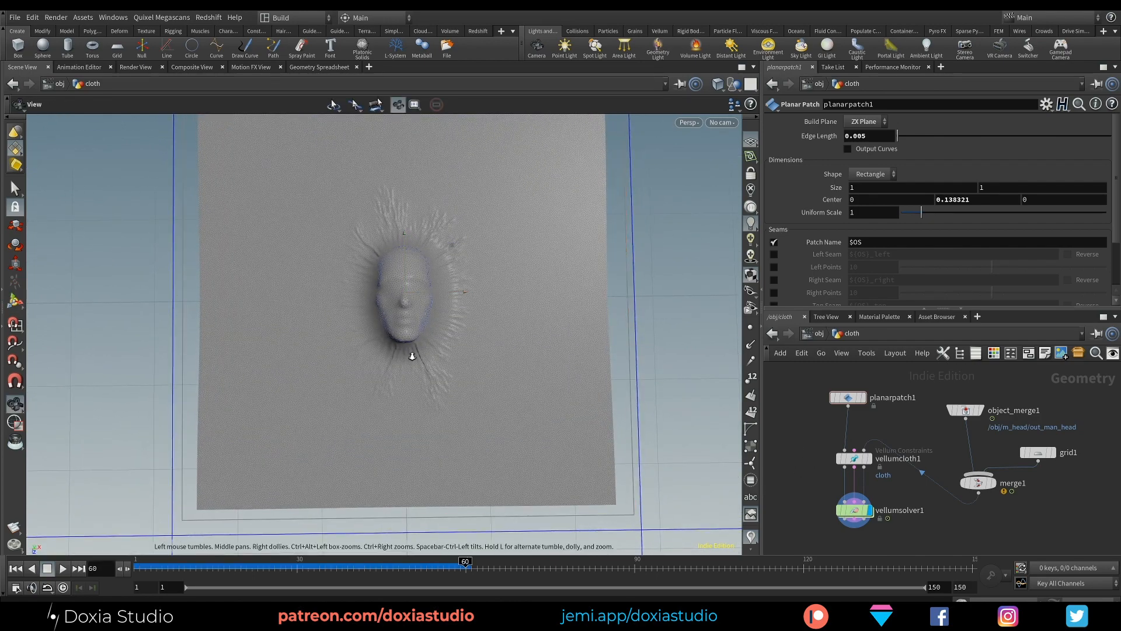
right_click_drag(413, 356, 507, 342, "alt")
middle_click_drag(383, 349, 401, 418, "alt")
right_click_drag(402, 416, 559, 394, "alt")
middle_click_drag(464, 377, 438, 423, "alt")
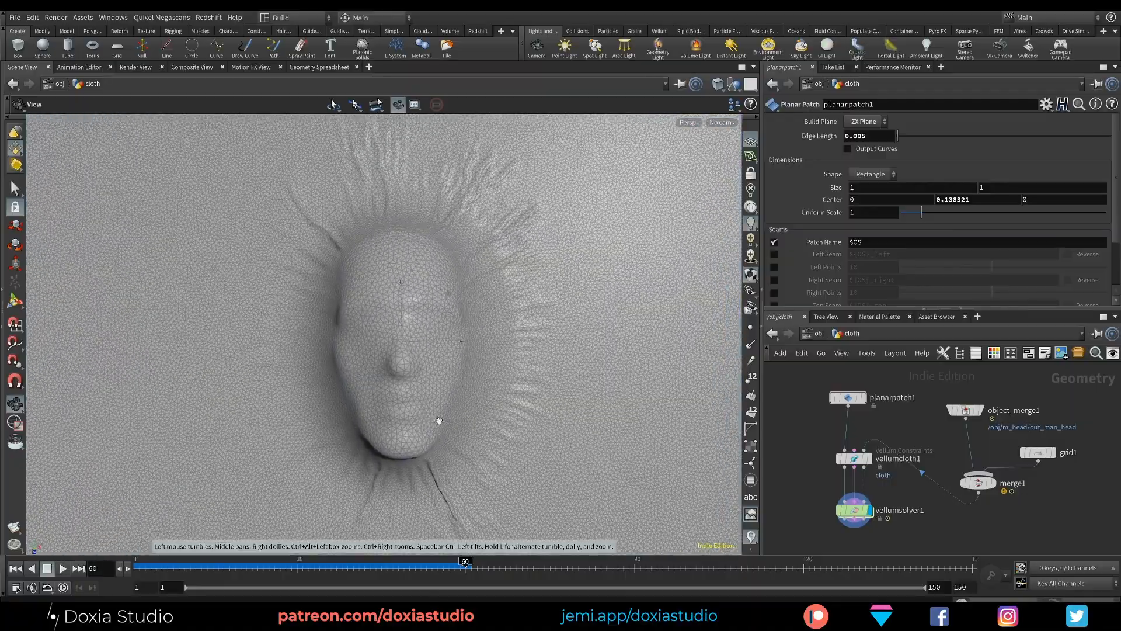
left_click_drag(399, 431, 433, 380, "alt")
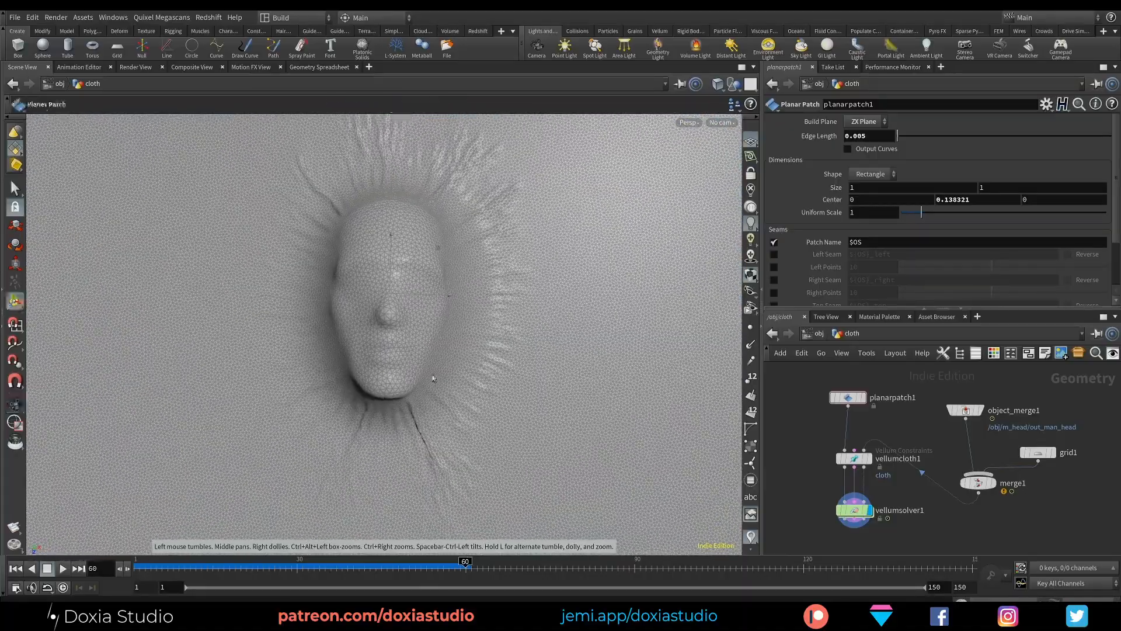
Return to frame 1 and set the Bend Stiffness multiplier of vellumcloth1 to 0.000001
left_click(16, 569)
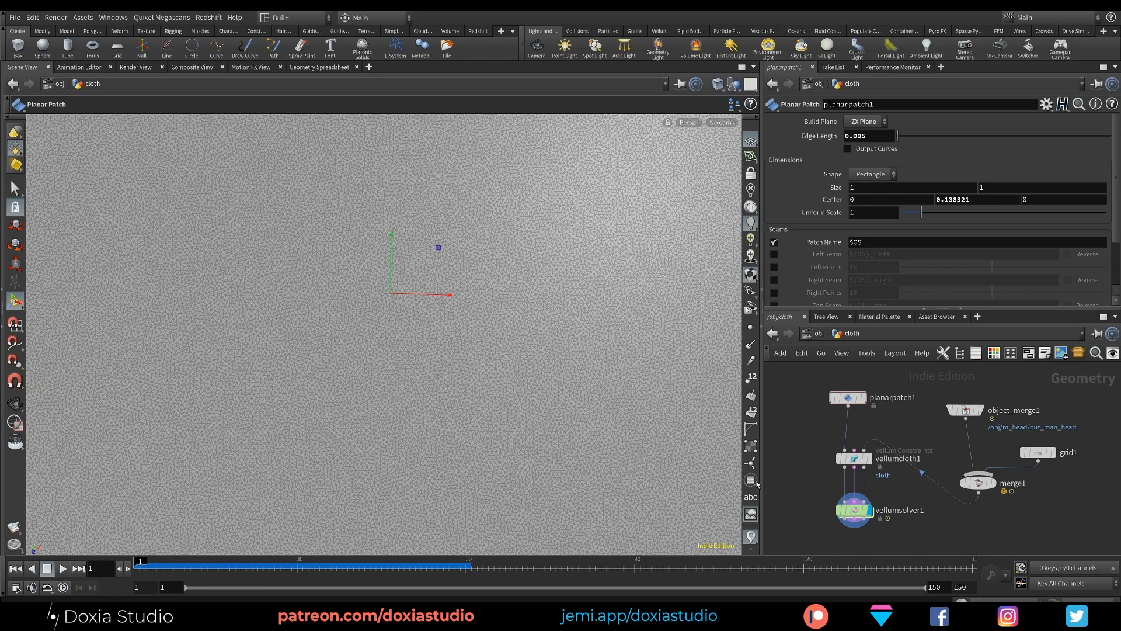
left_click(854, 459)
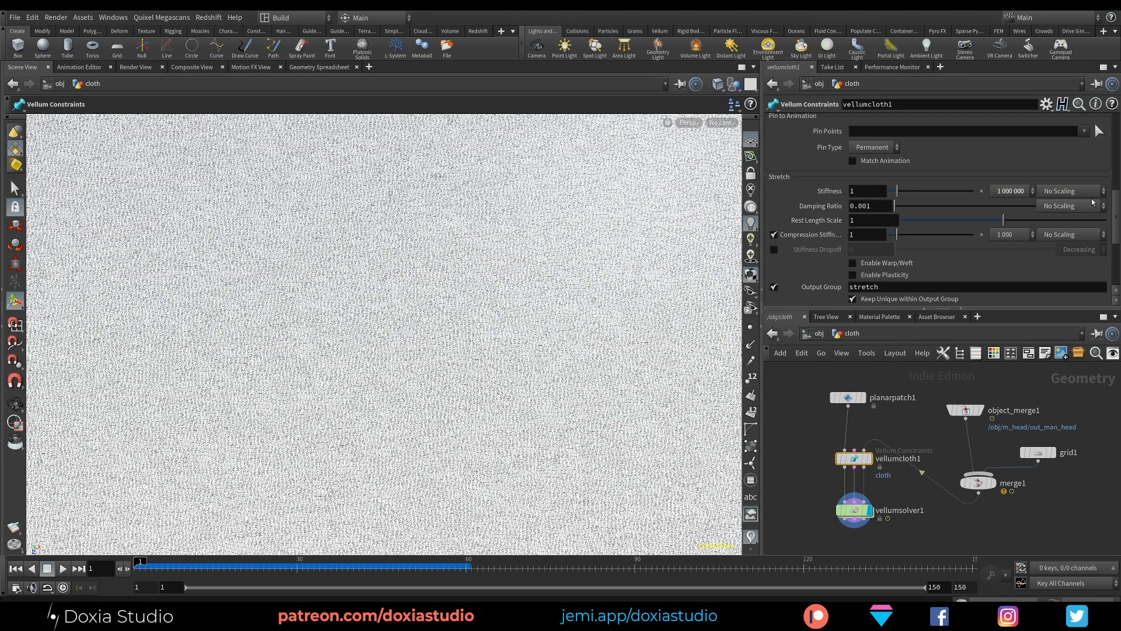
left_click_drag(1119, 209, 1101, 250)
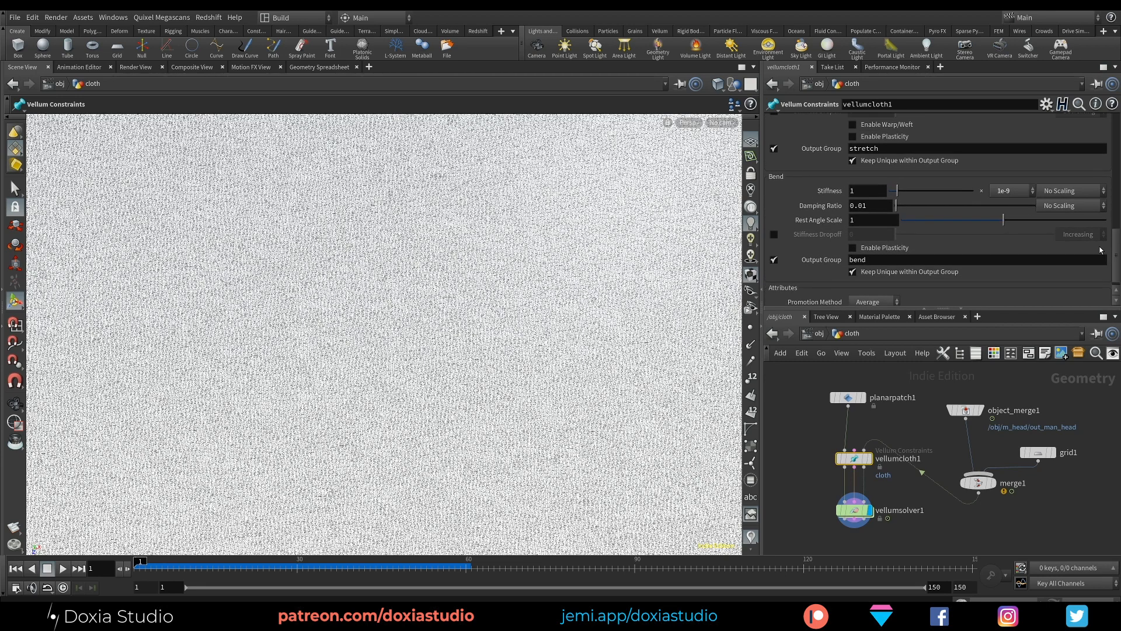
left_click(1010, 193)
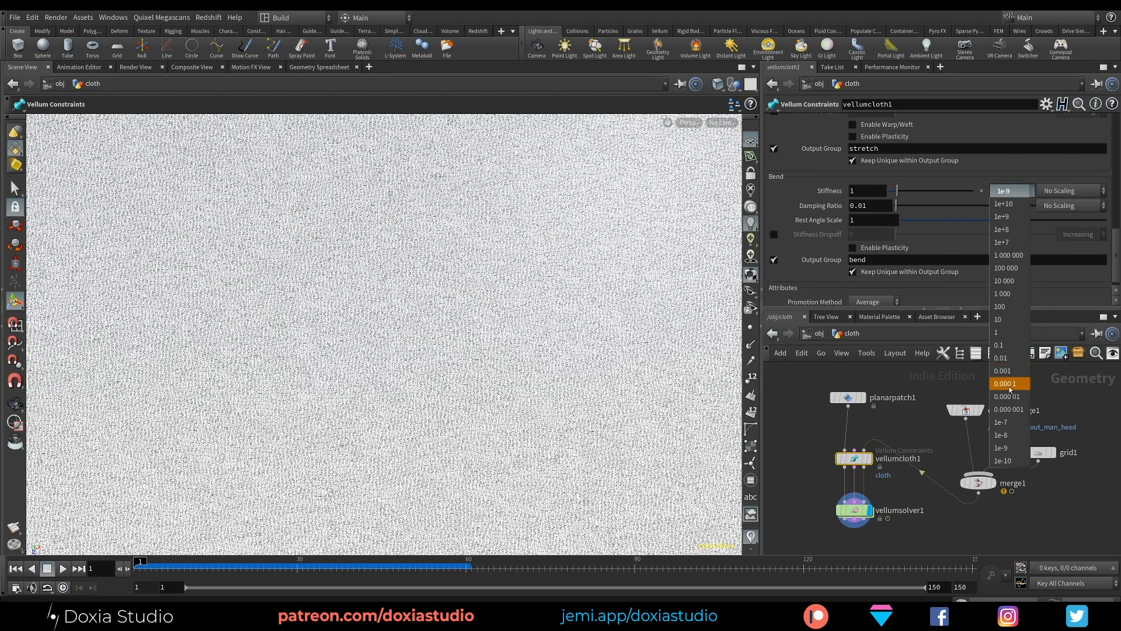
left_click(1010, 412)
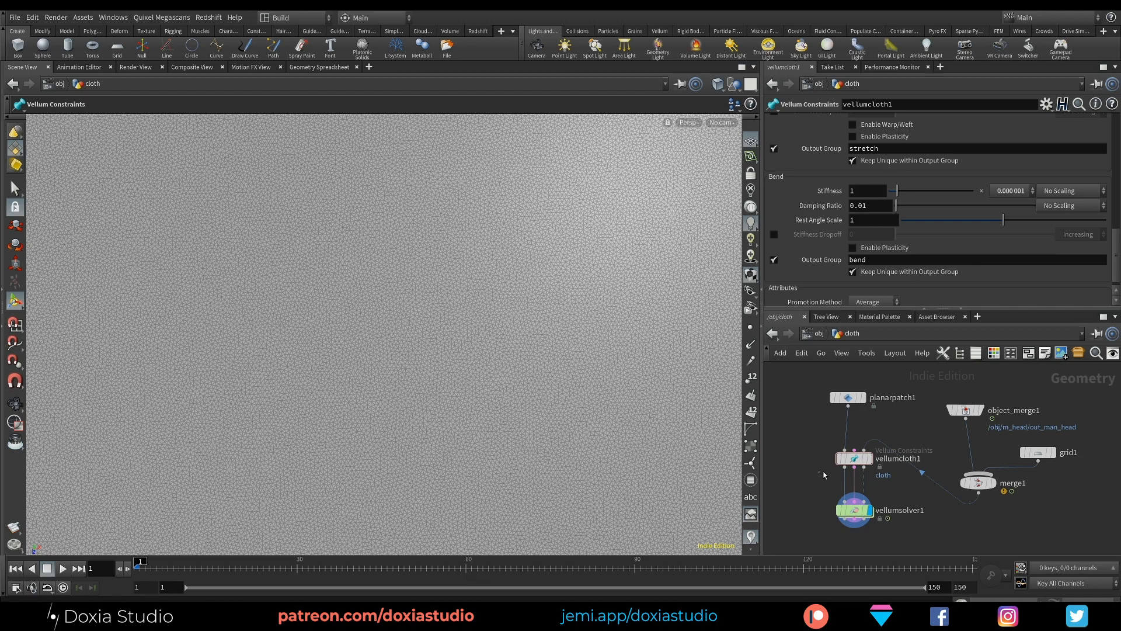
Review the Simulation, Advanced, Forces, Visualize and Solver settings of vellumsolver1, including its collision options
left_click(856, 457)
left_click(856, 510)
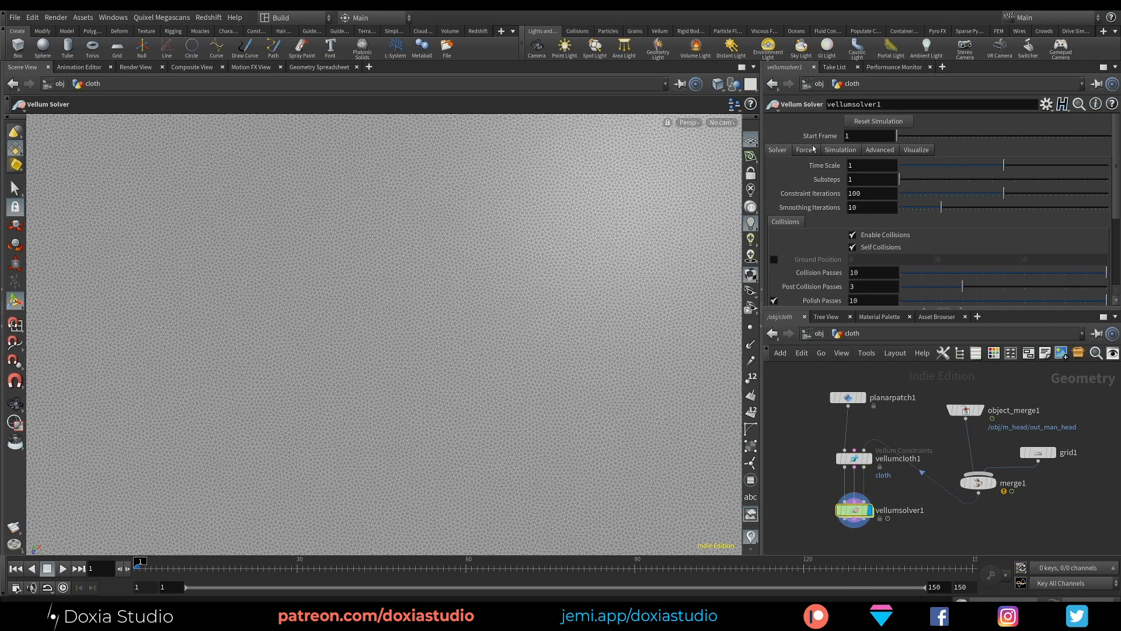
left_click(842, 150)
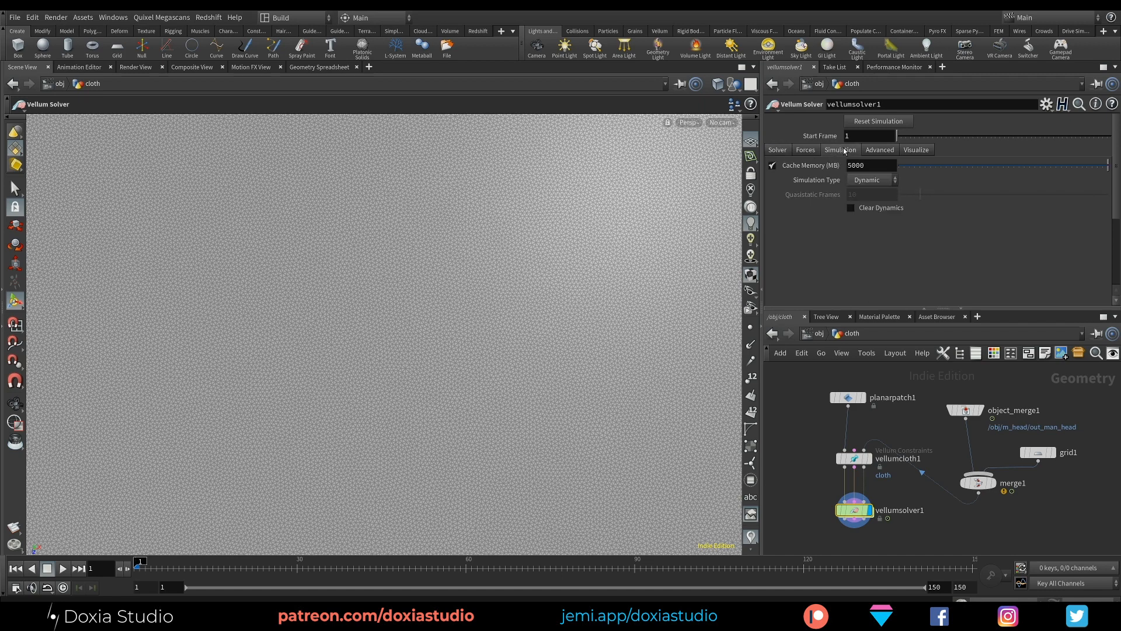
left_click(880, 153)
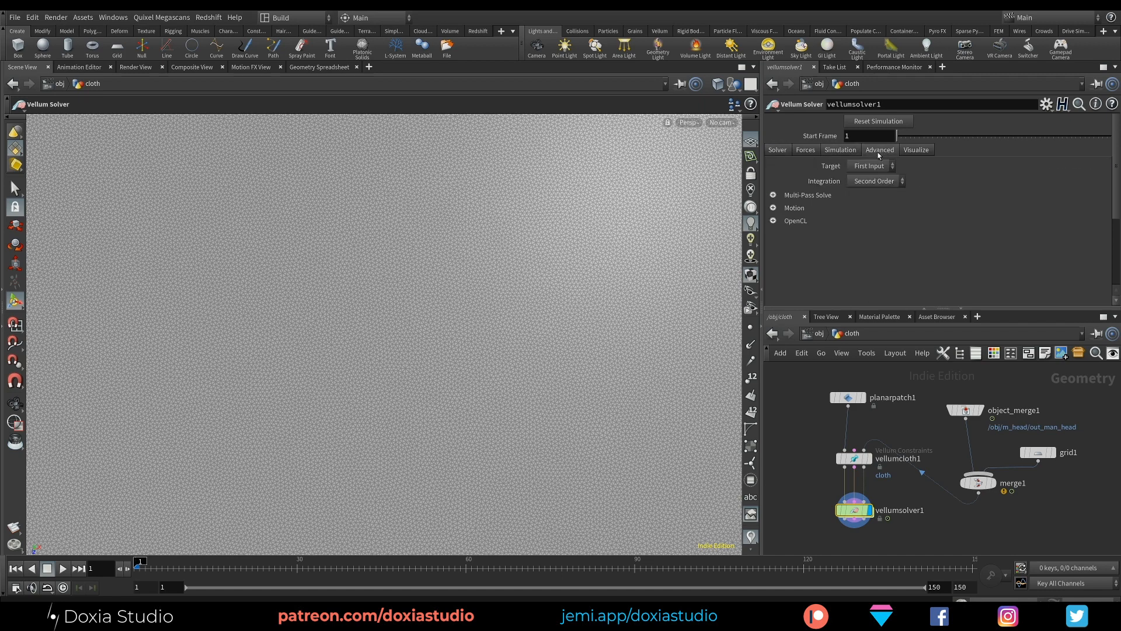
left_click(926, 151)
left_click(806, 150)
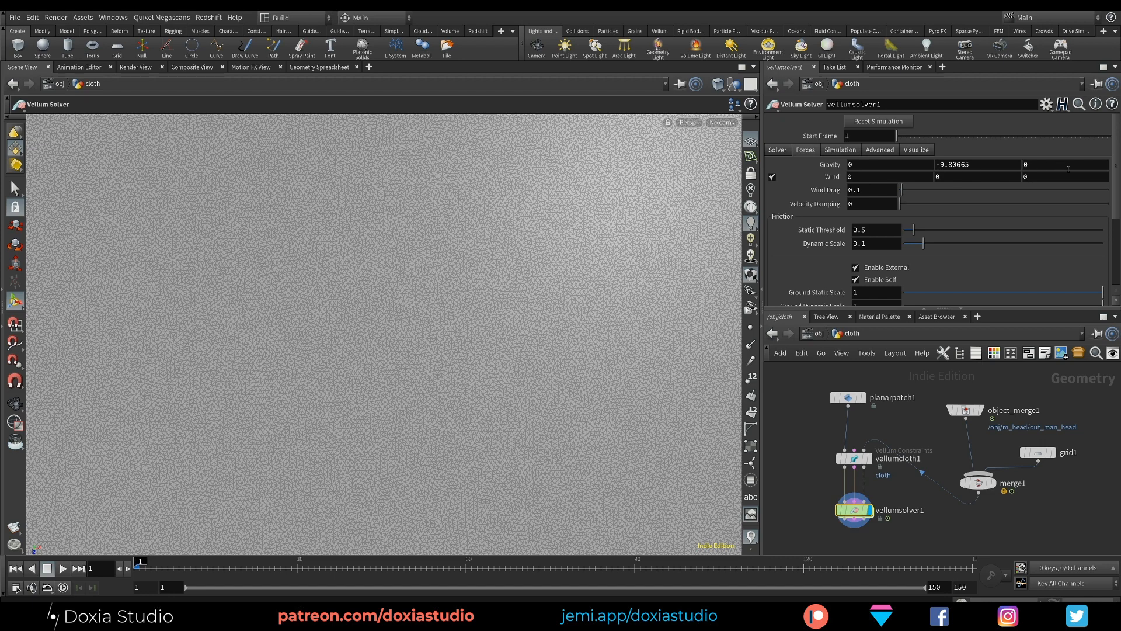
scroll(1104, 182, "down", 2)
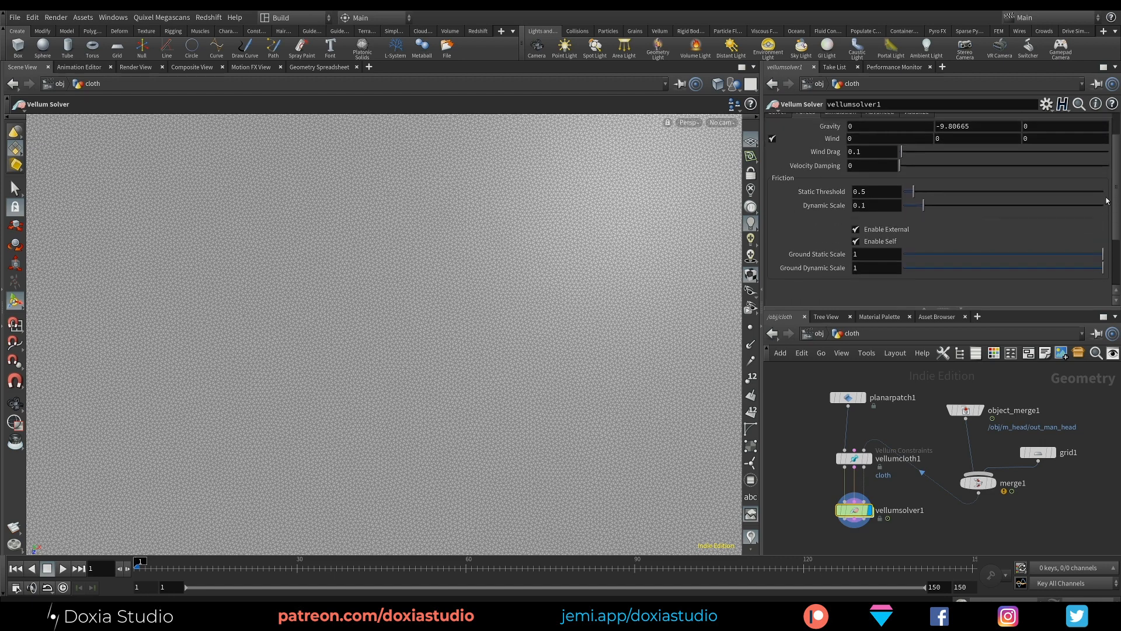
scroll(1108, 193, "up", 2)
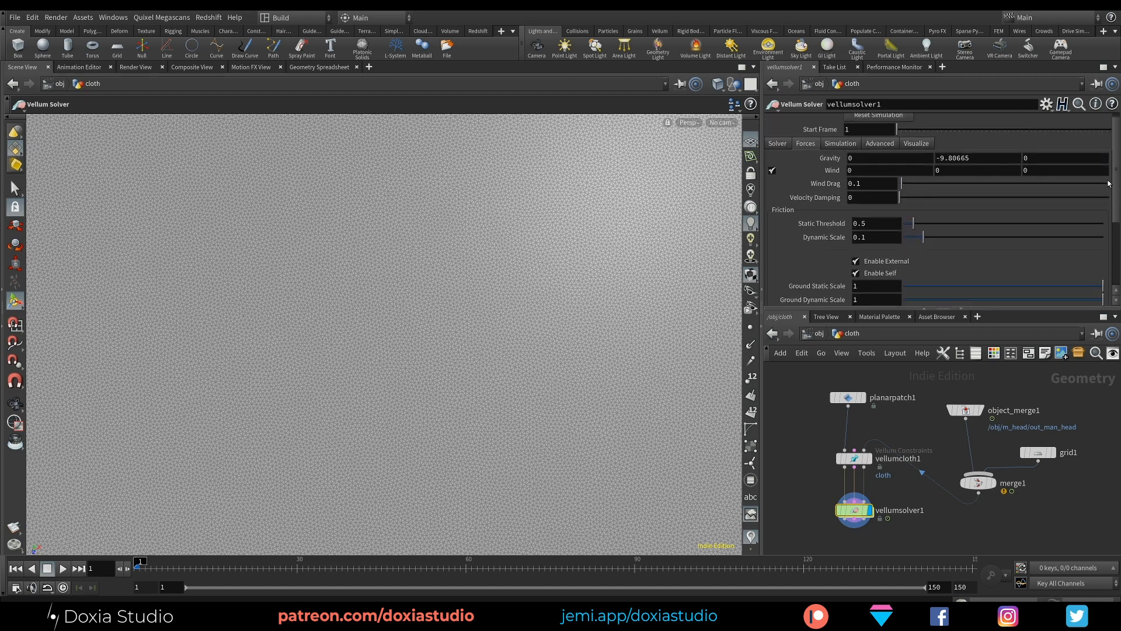
left_click(881, 150)
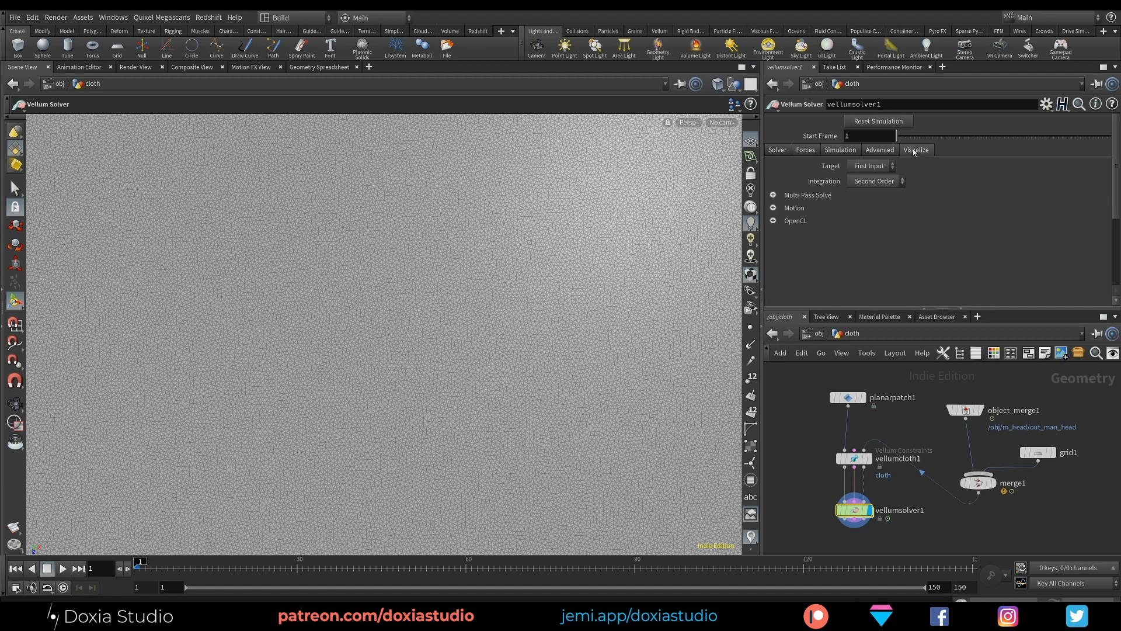
left_click(912, 149)
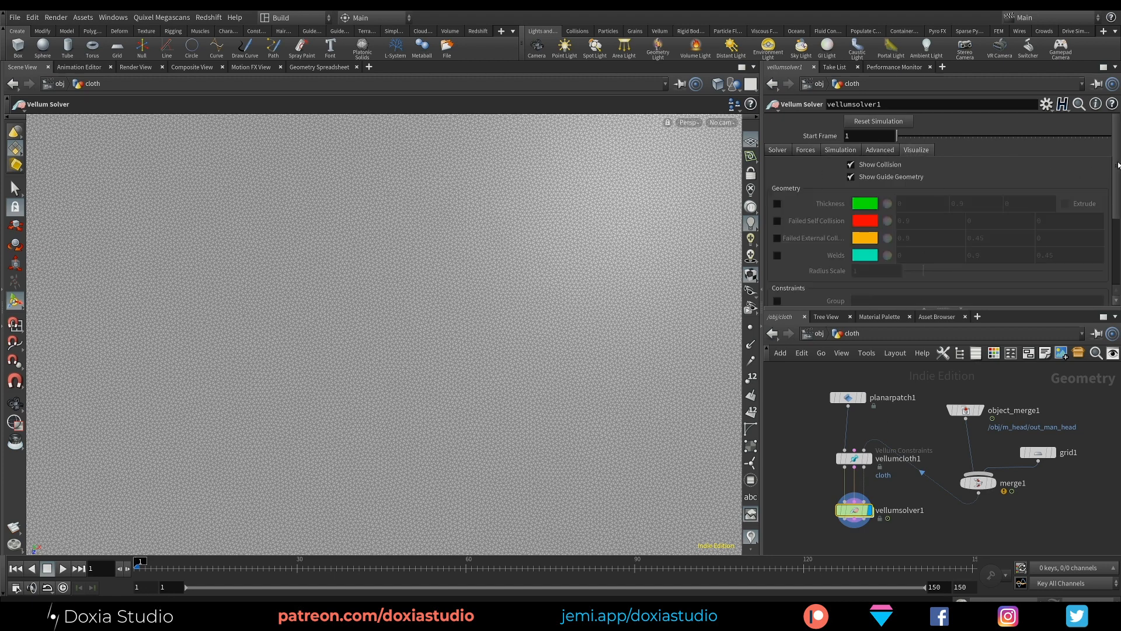
left_click_drag(1118, 165, 1092, 150)
left_click(777, 150)
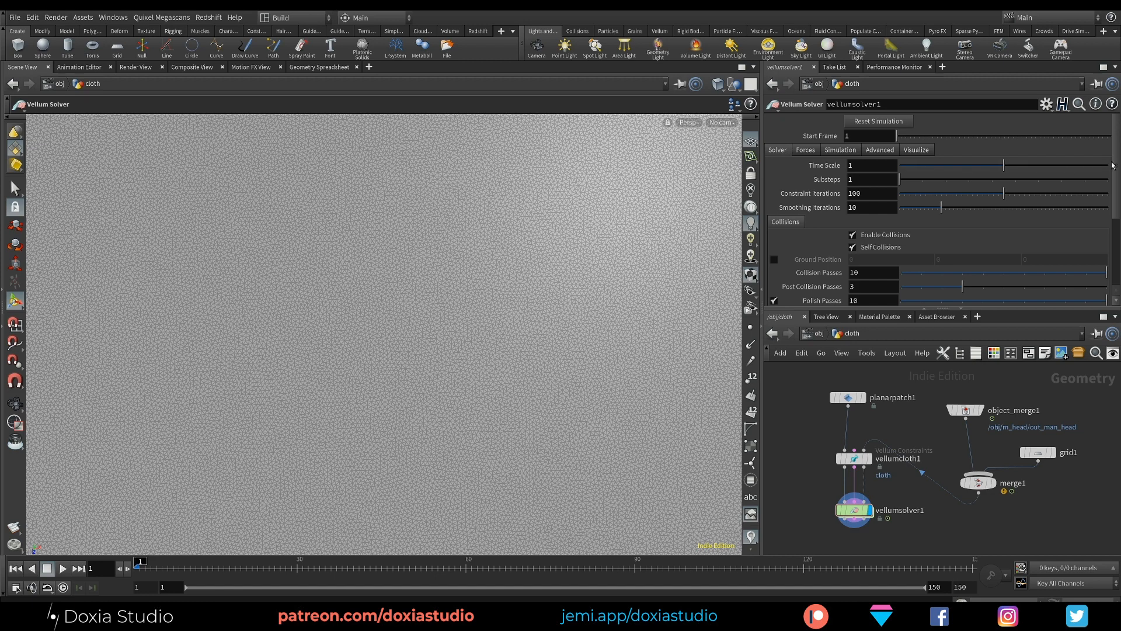
mouse_move(1112, 166)
left_mouse_down()
mouse_move(1113, 195)
mouse_move(1112, 174)
left_mouse_up()
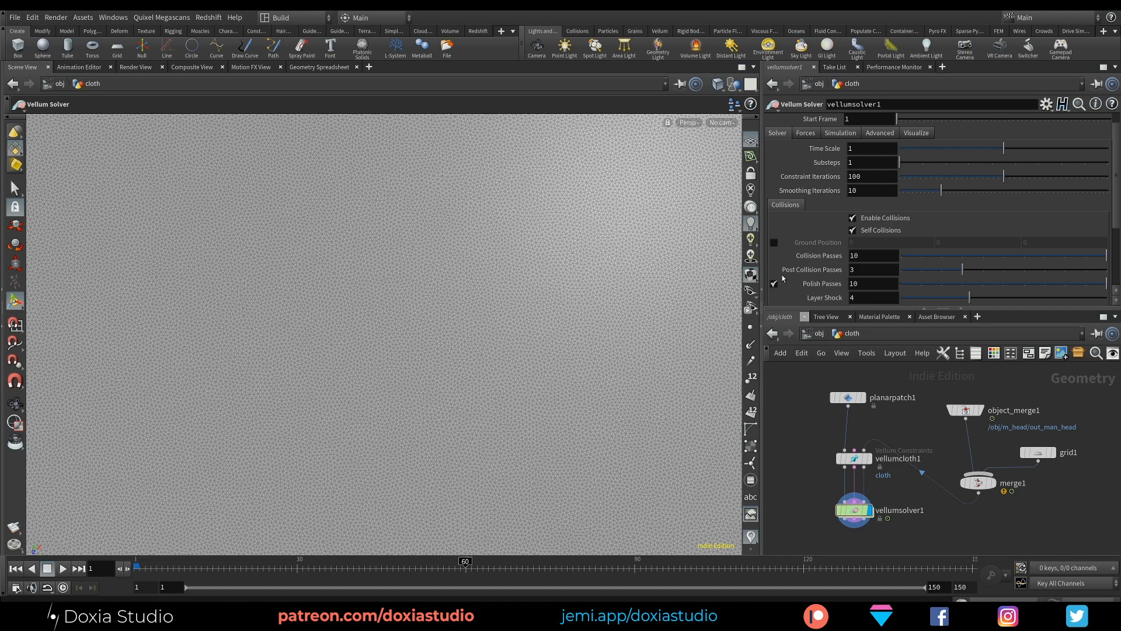
Simulate the cloth with the new bend stiffness to frame 60 and inspect the drape over the face
left_click(465, 566)
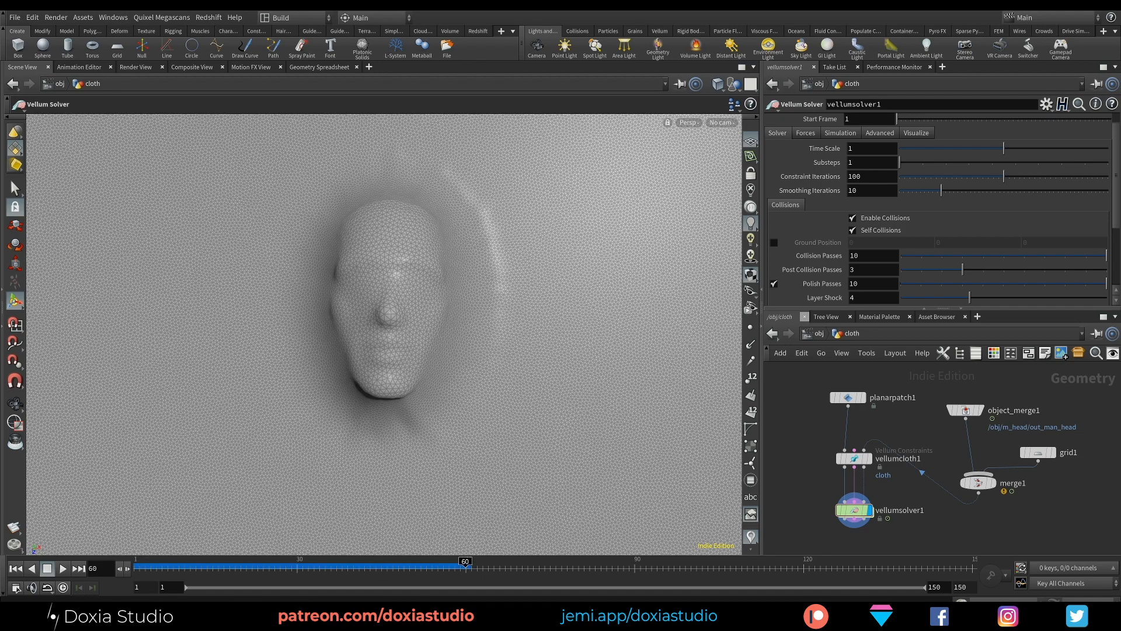
key("Escape")
left_click_drag(371, 388, 395, 380)
left_click_drag(293, 424, 293, 461)
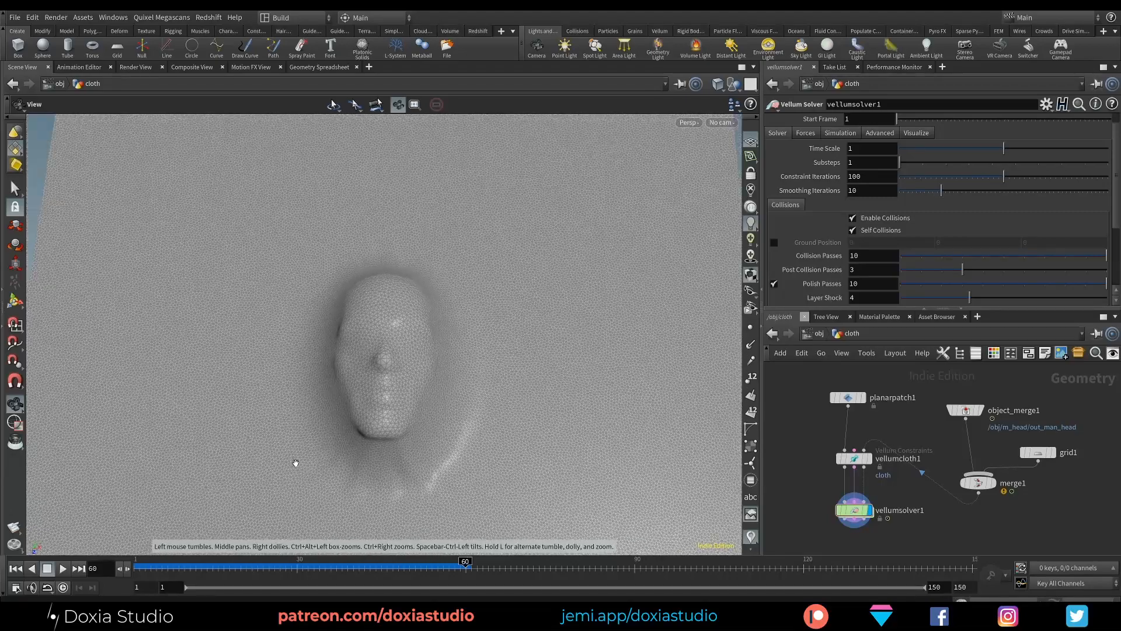
Review the Bend and Stretch settings of vellumcloth1 and enlarge the parameter area
left_click(844, 459)
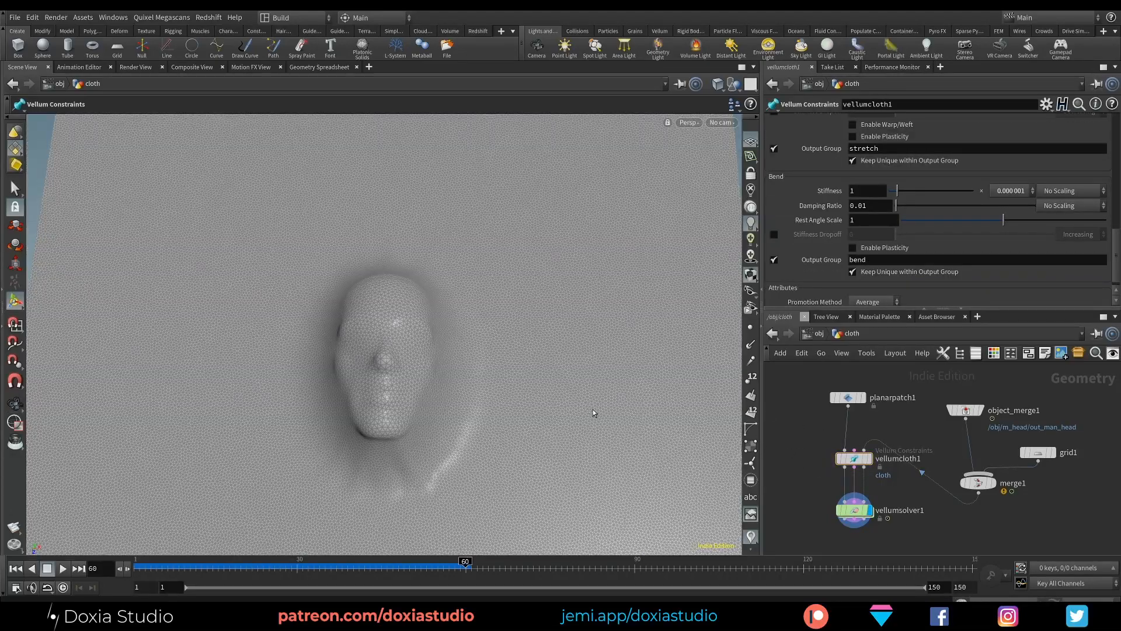
left_click_drag(593, 413, 435, 384)
key("Return")
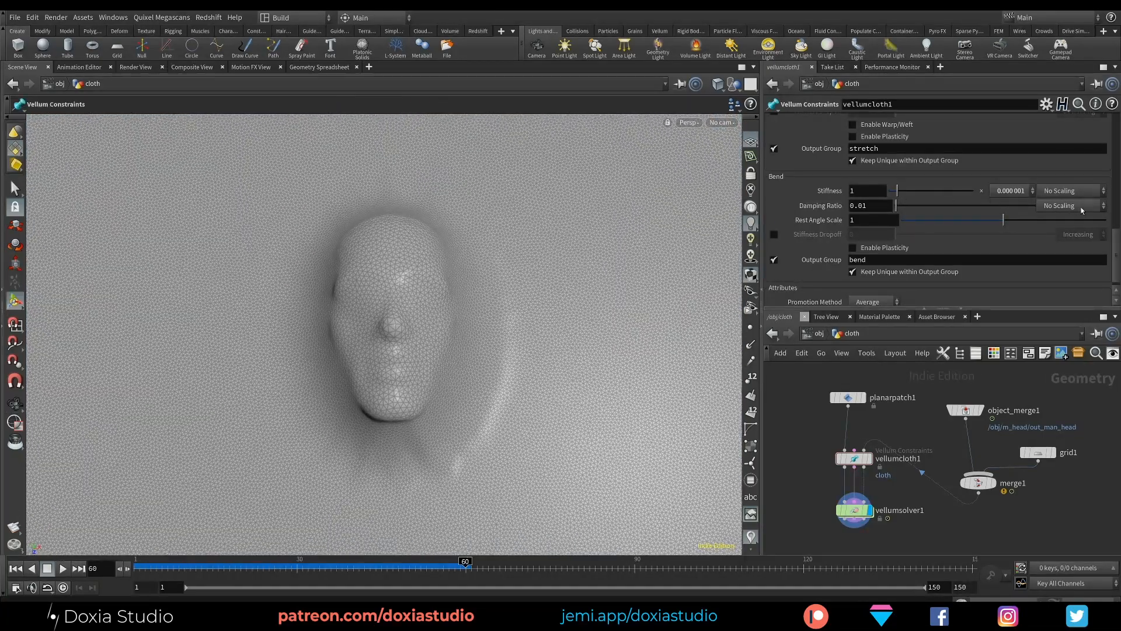
left_click_drag(1118, 249, 1117, 256)
left_click_drag(812, 447, 888, 475)
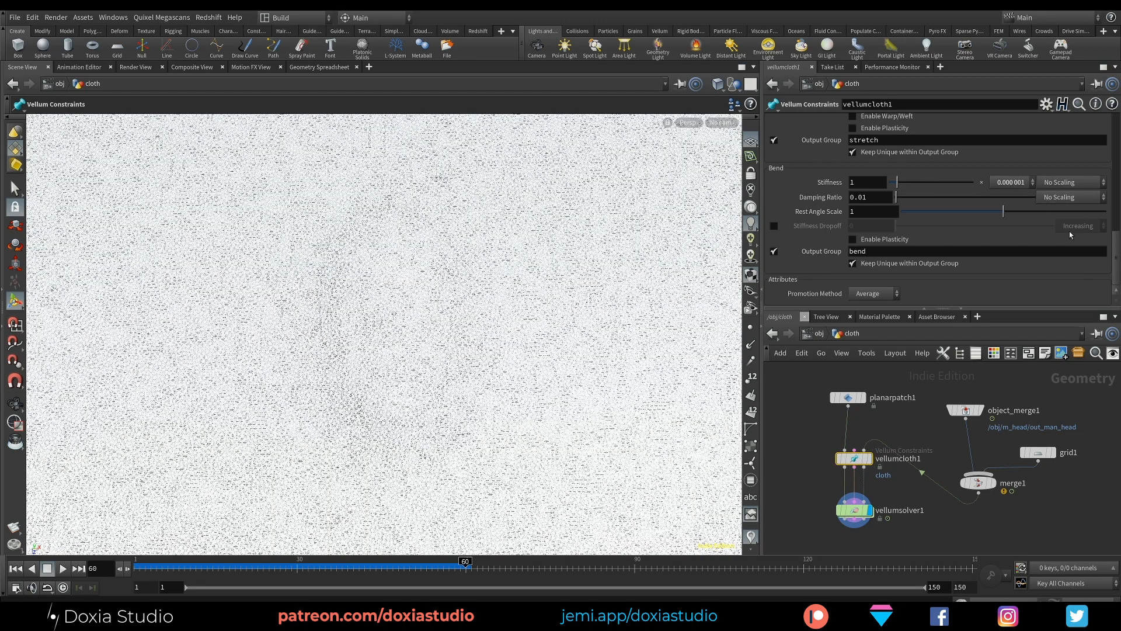
scroll(1015, 252, "up", 3)
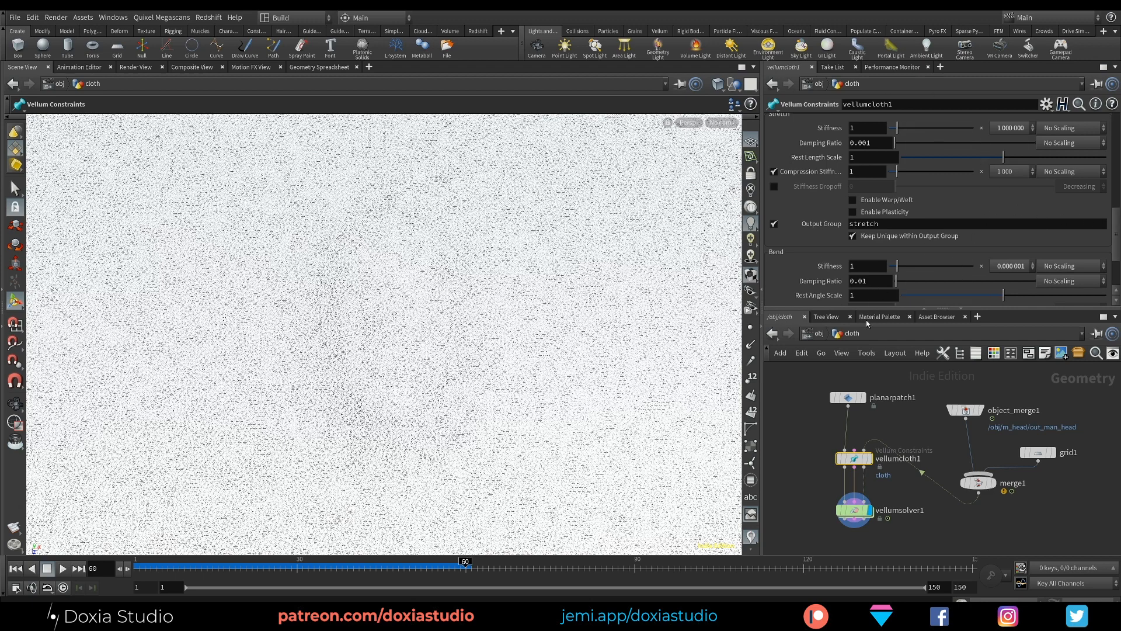
left_click_drag(826, 310, 825, 351)
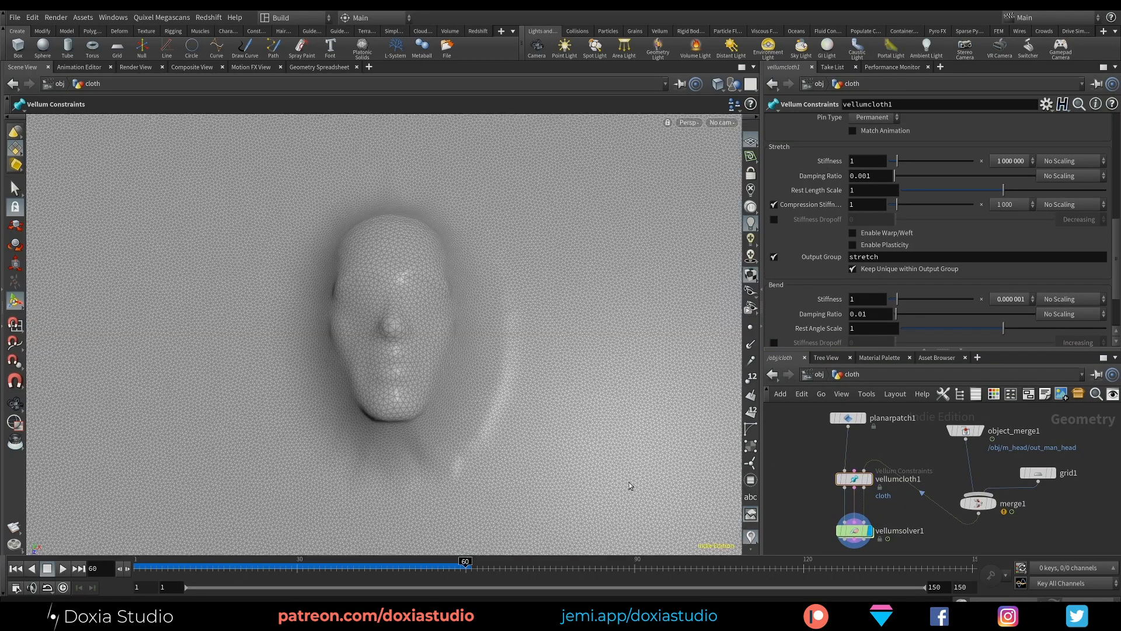
Examine the folds radiating from the head at frame 60 from several angles, including the whole patch
key("Escape")
left_click_drag(451, 426, 386, 440)
key("Return")
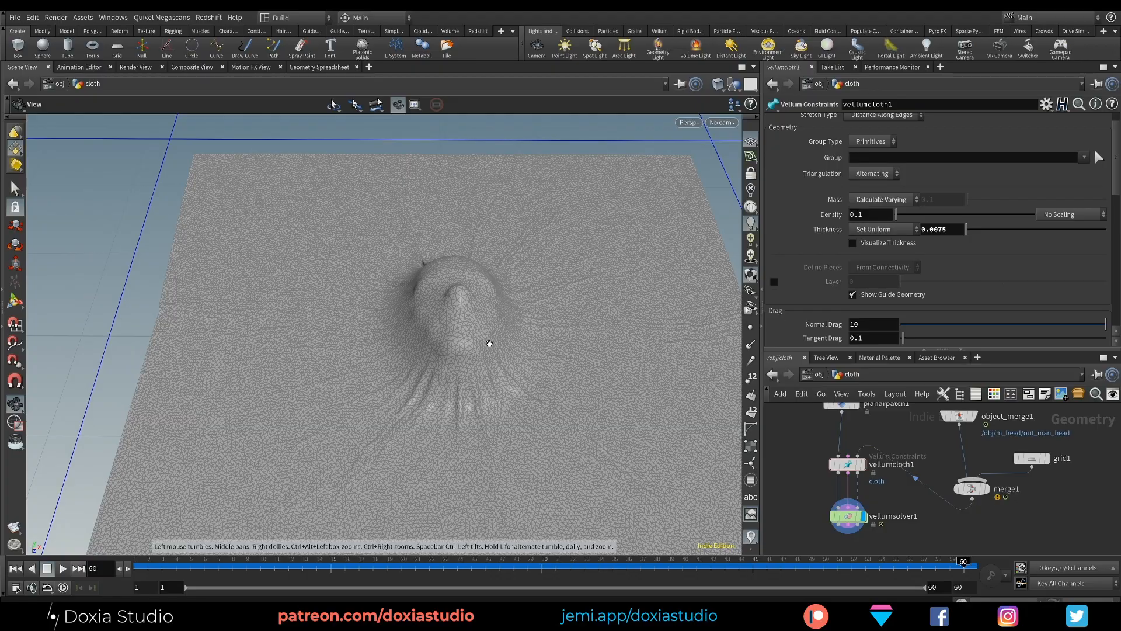
left_click_drag(489, 344, 454, 411)
scroll(453, 411, "down", 3)
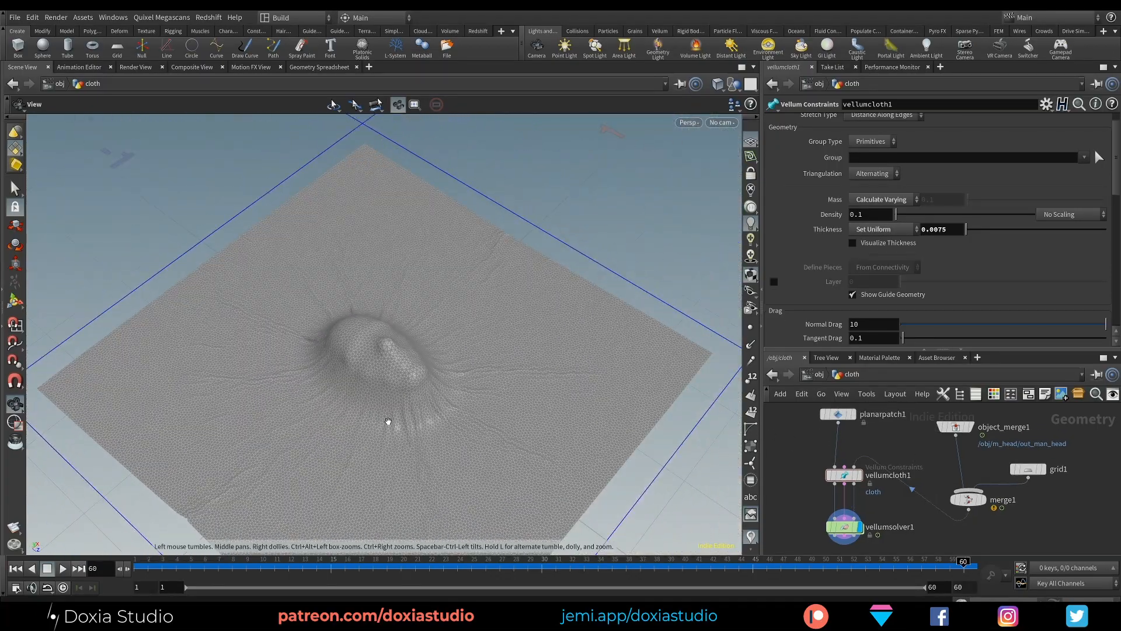
mouse_move(388, 423)
left_mouse_down()
mouse_move(376, 420)
mouse_move(403, 419)
left_mouse_up()
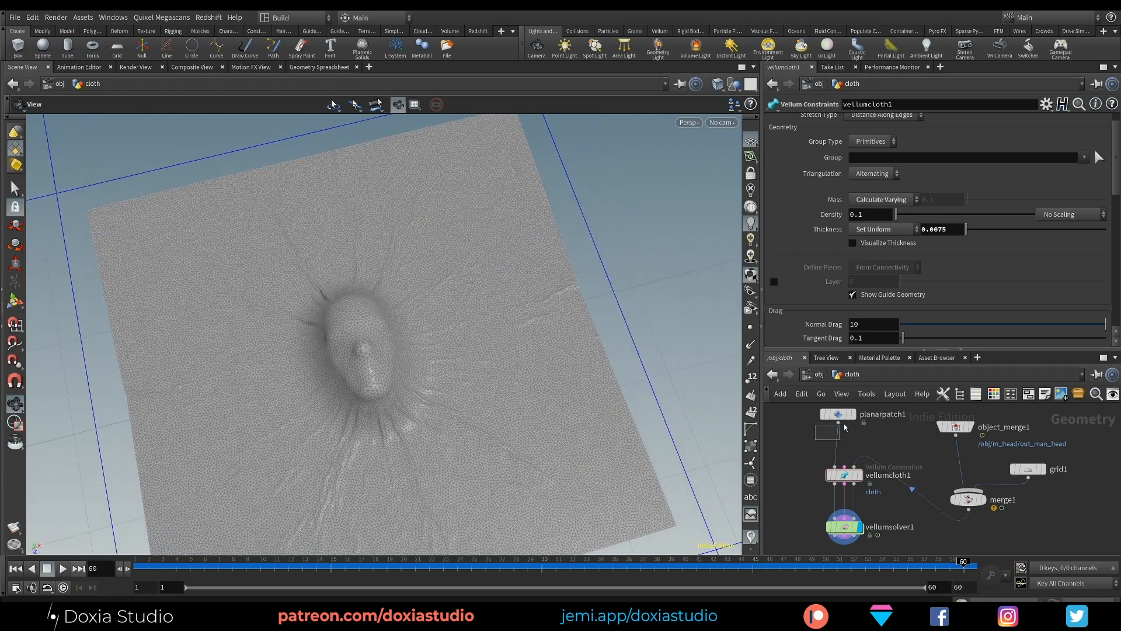
Compare the Edge Length of planarpatch1 with the Thickness of vellumcloth1, and return to frame 1
left_click(838, 414)
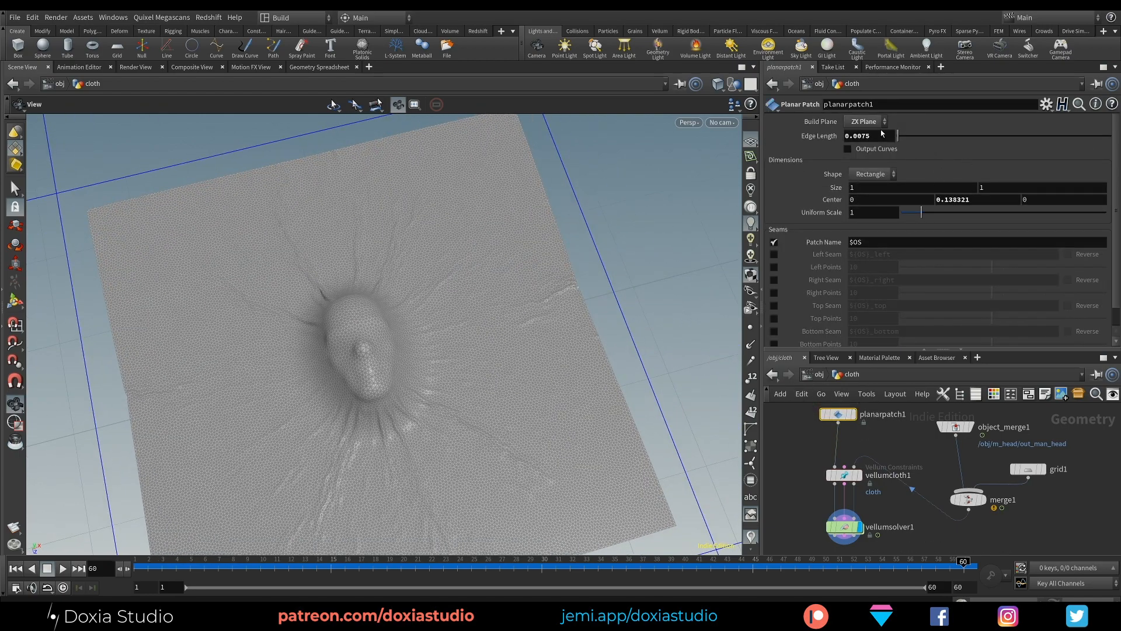
left_click_drag(868, 135, 861, 139)
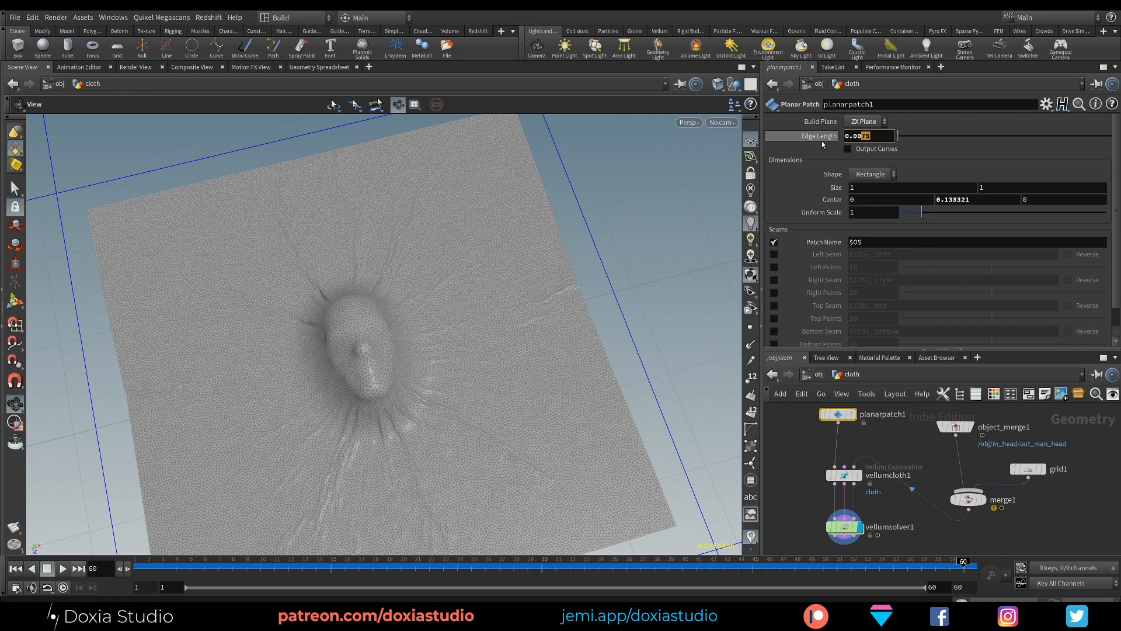
left_click(879, 138)
double_click(879, 136)
left_click(833, 476)
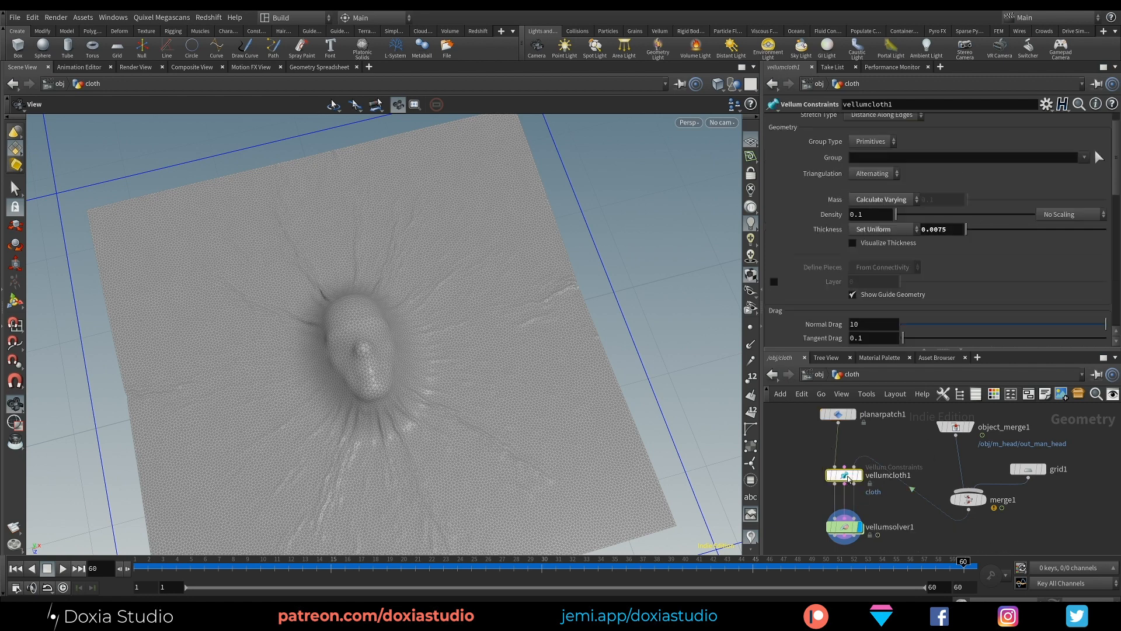
scroll(1107, 209, "up", 1)
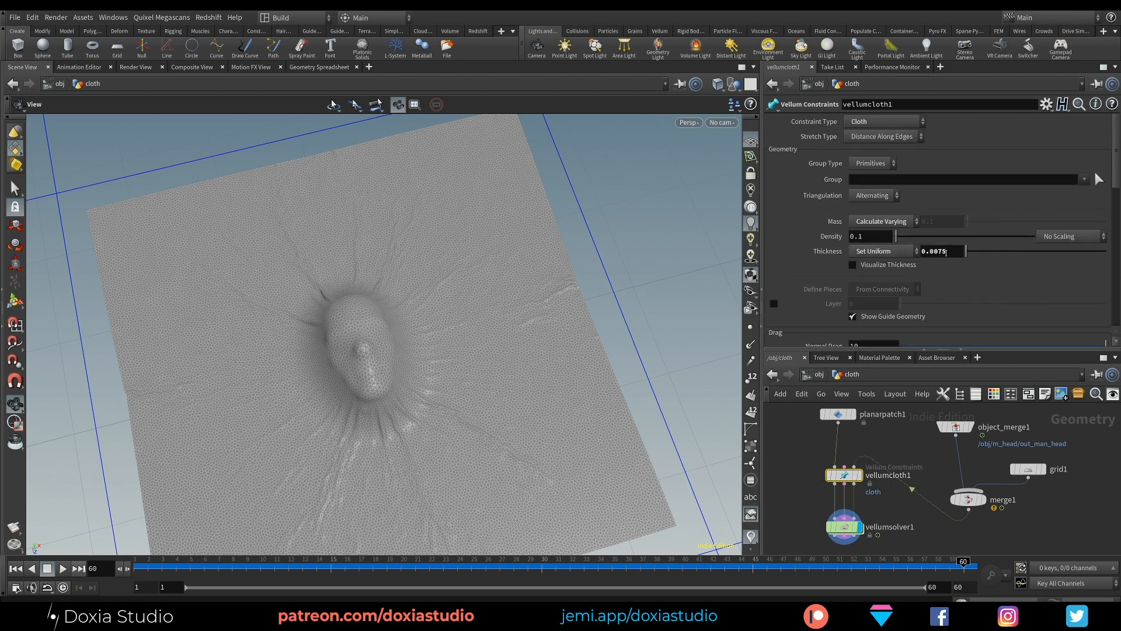
left_click_drag(947, 252, 934, 252)
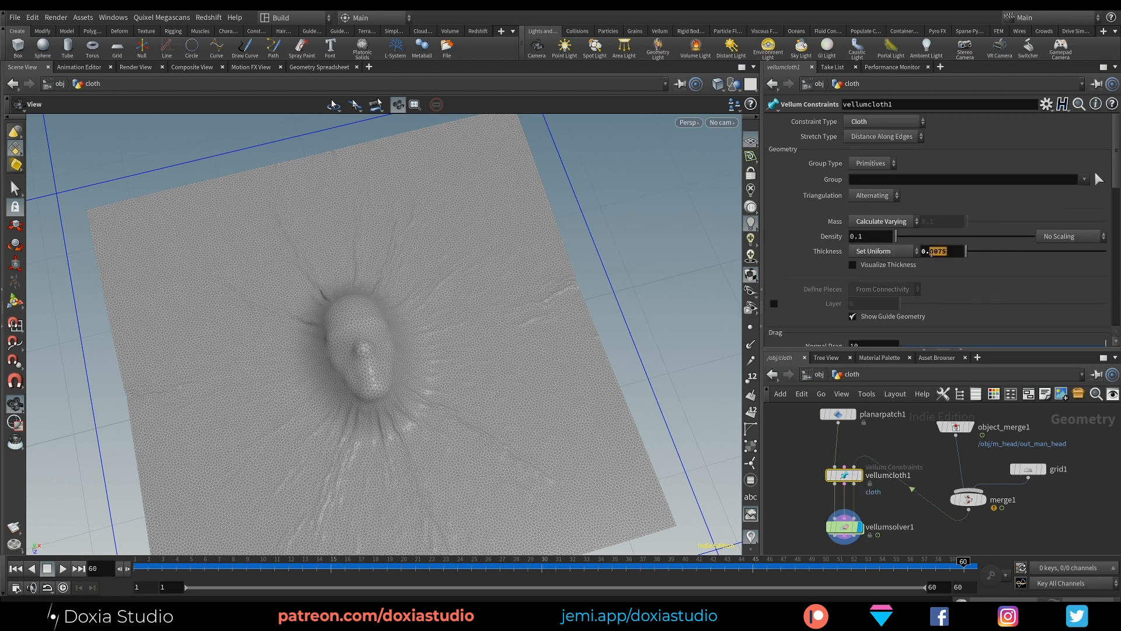
left_click(16, 569)
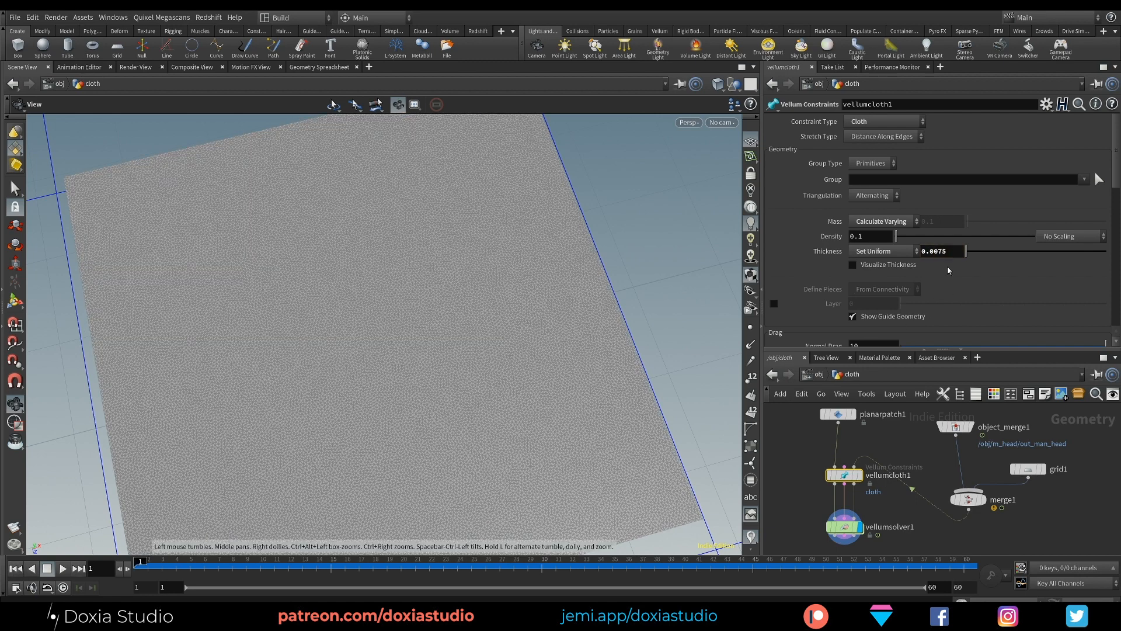
Visualize the thickness of vellumcloth1 up close on the patch and compare it with the Edge Length of planarpatch1
left_click(880, 267)
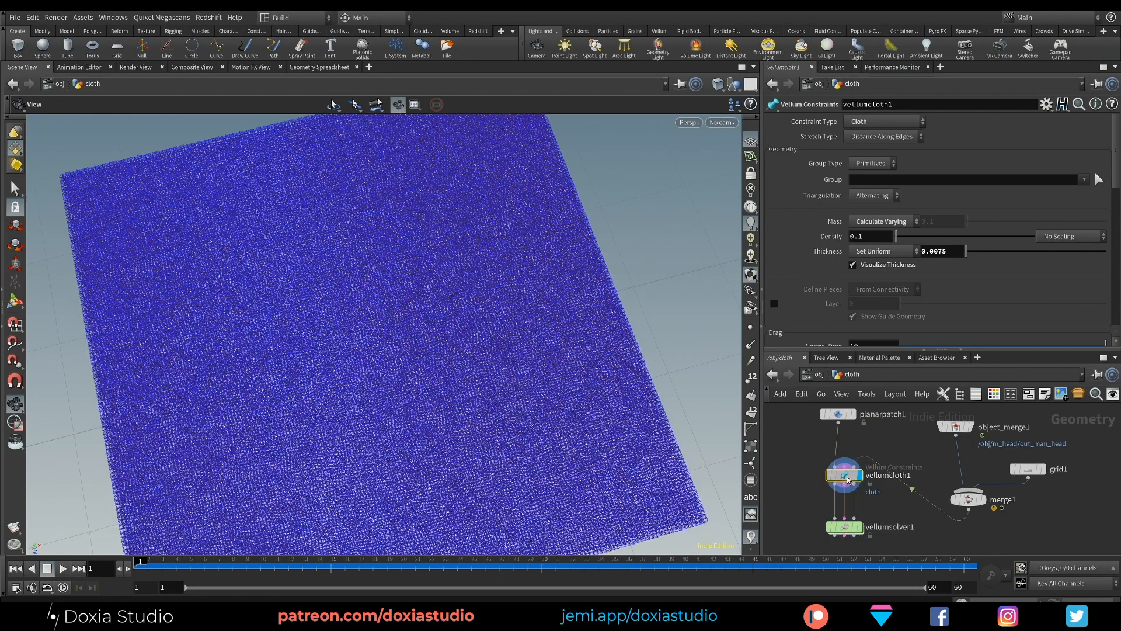
right_click_drag(425, 458, 498, 428)
left_click_drag(948, 251, 936, 252)
left_click(838, 414)
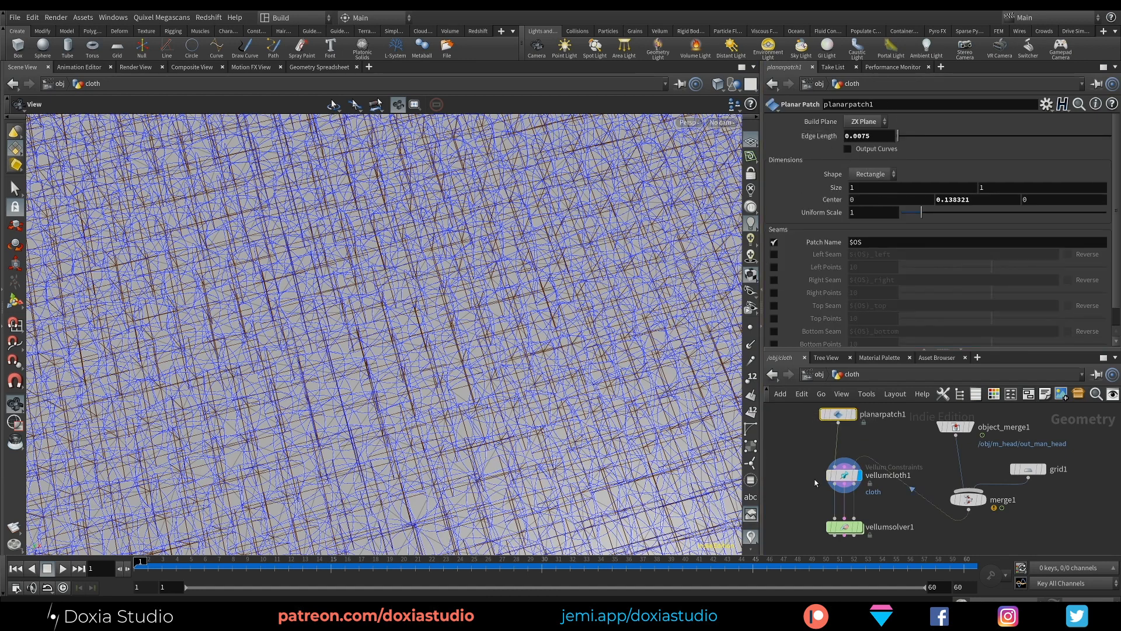
left_click(835, 474)
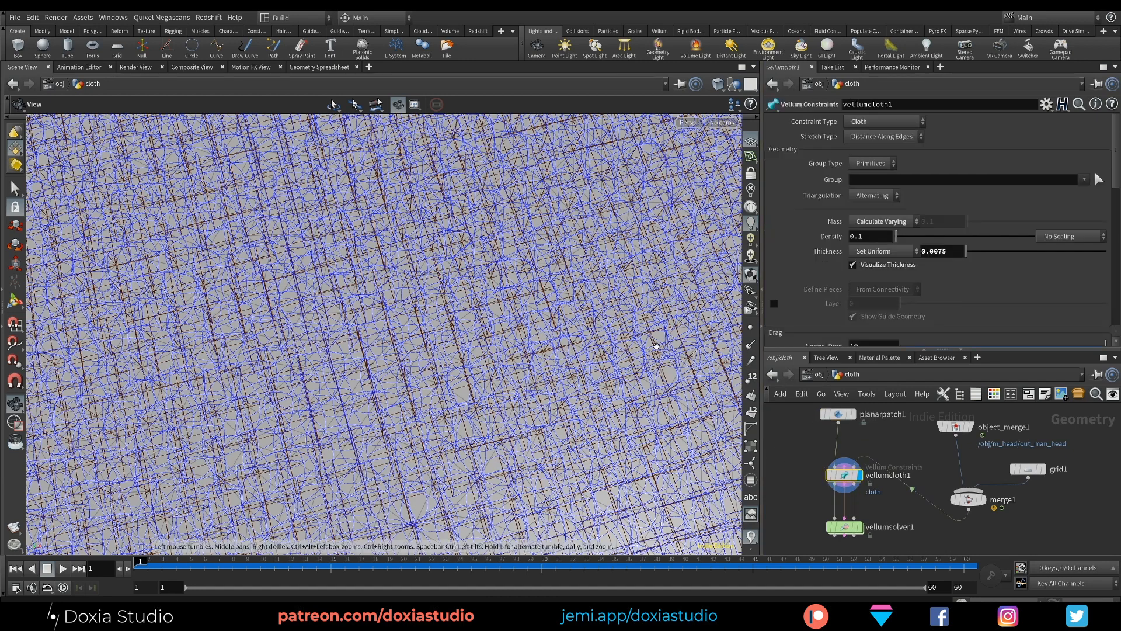
Turn off the thickness visualization of vellumcloth1 and display vellumsolver1 again
left_click(869, 266)
left_click(860, 526)
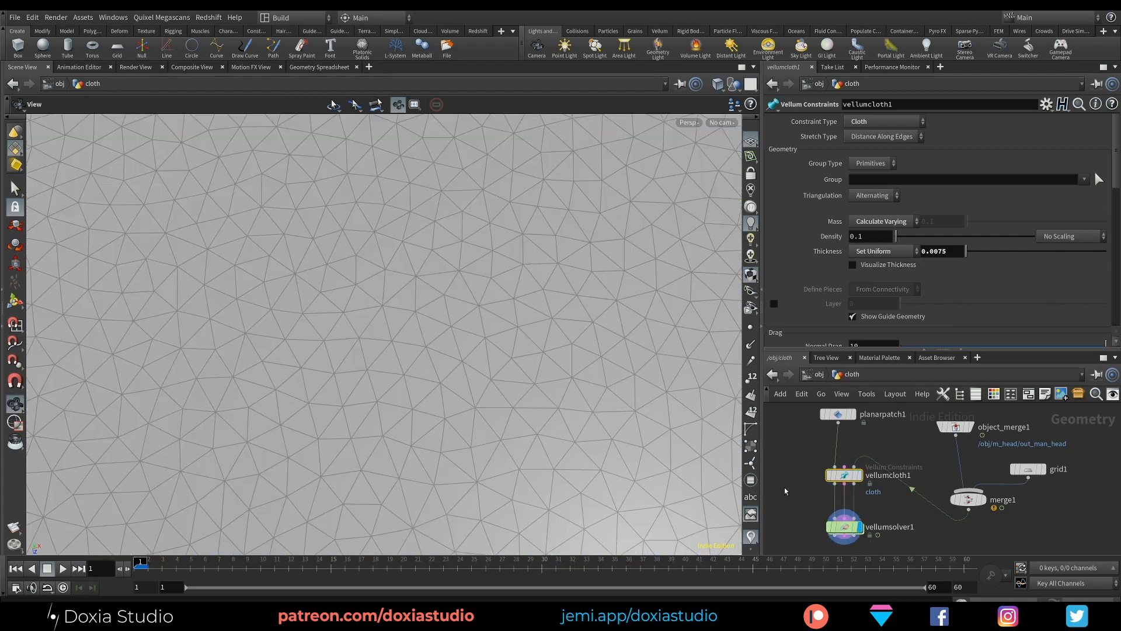
left_click_drag(874, 497, 875, 498)
right_click_drag(576, 336, 425, 482)
left_click_drag(425, 481, 113, 573)
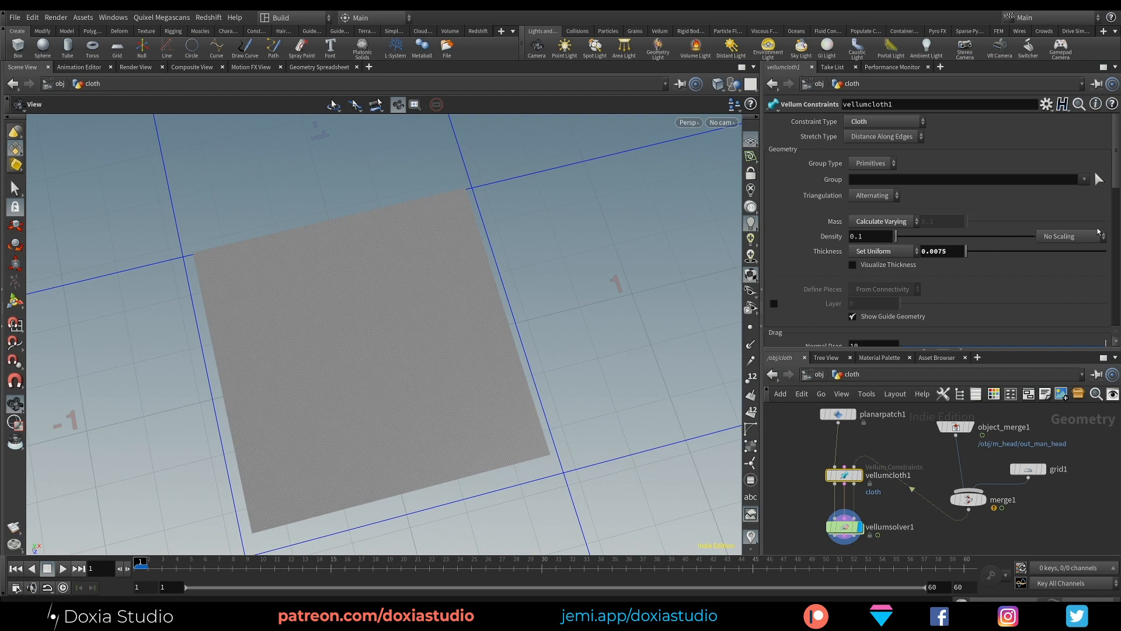
Review the Thickness, Drag and Stretch settings of vellumcloth1, including the available Stretch Stiffness multipliers
key("Escape")
mouse_move(1116, 155)
left_mouse_down()
mouse_move(1117, 190)
mouse_move(1117, 170)
left_mouse_up()
left_click_drag(795, 466, 874, 498)
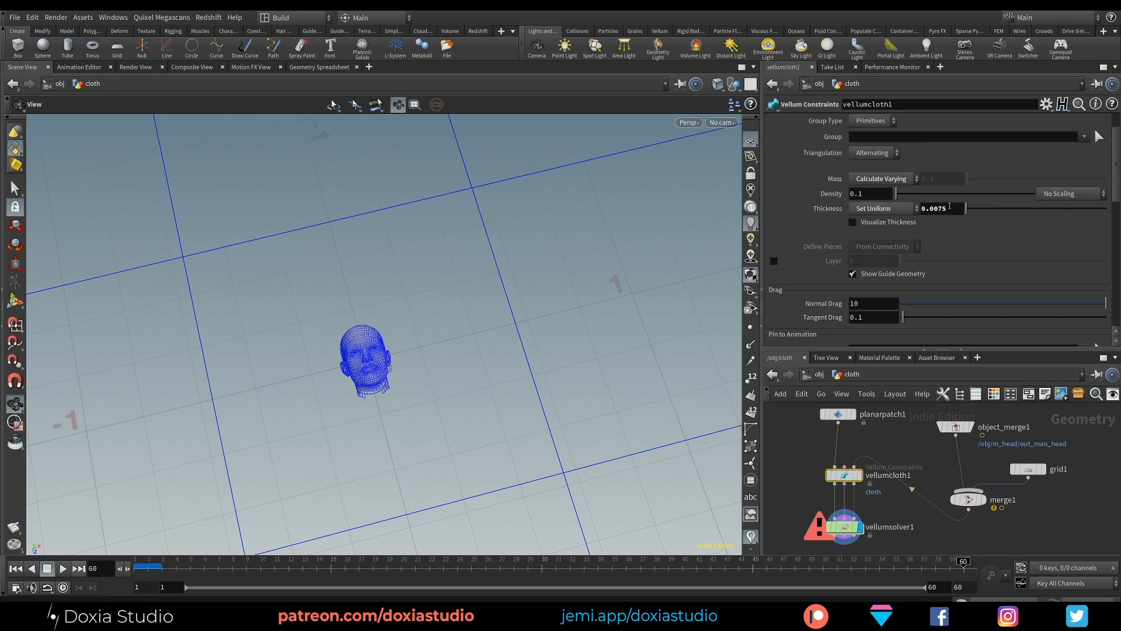
left_click_drag(1117, 190, 1117, 249)
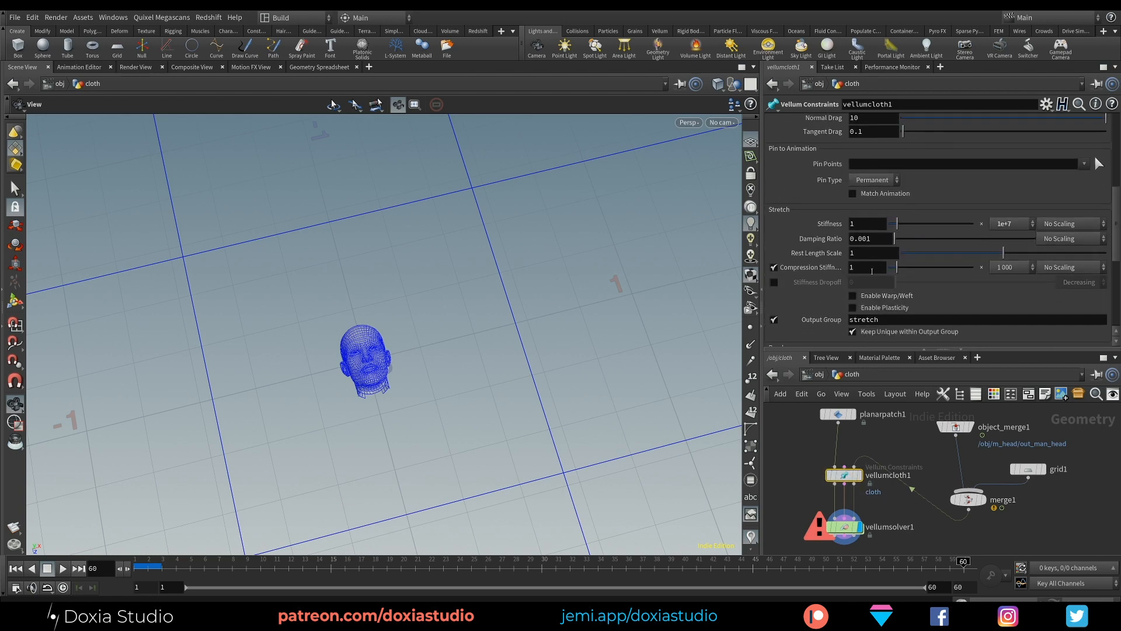
left_click(1015, 225)
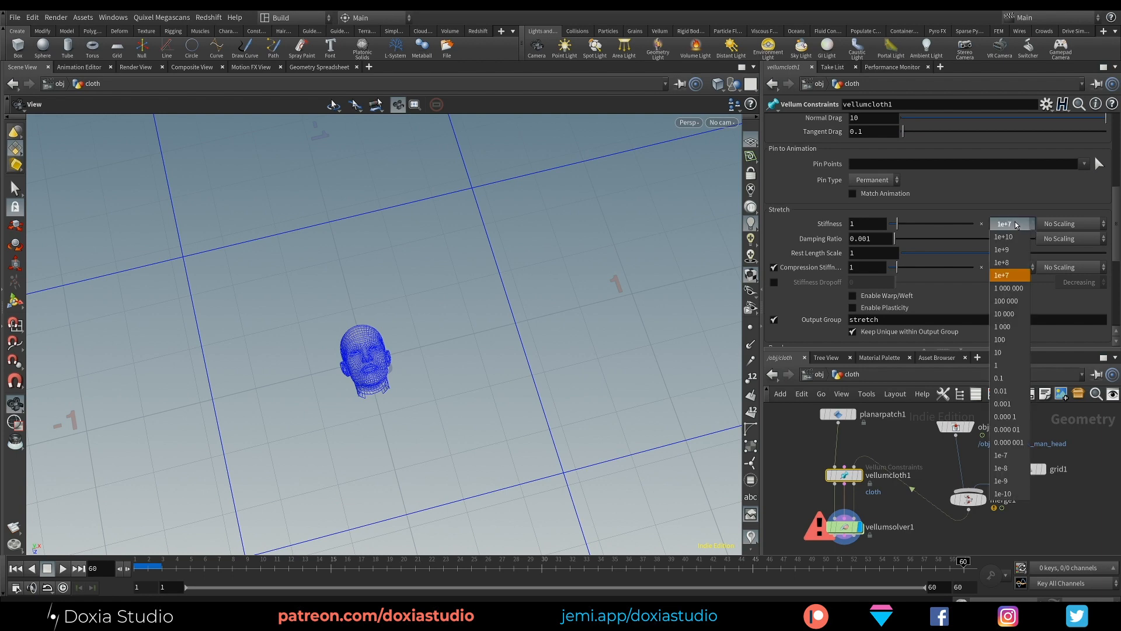
left_click(1017, 225)
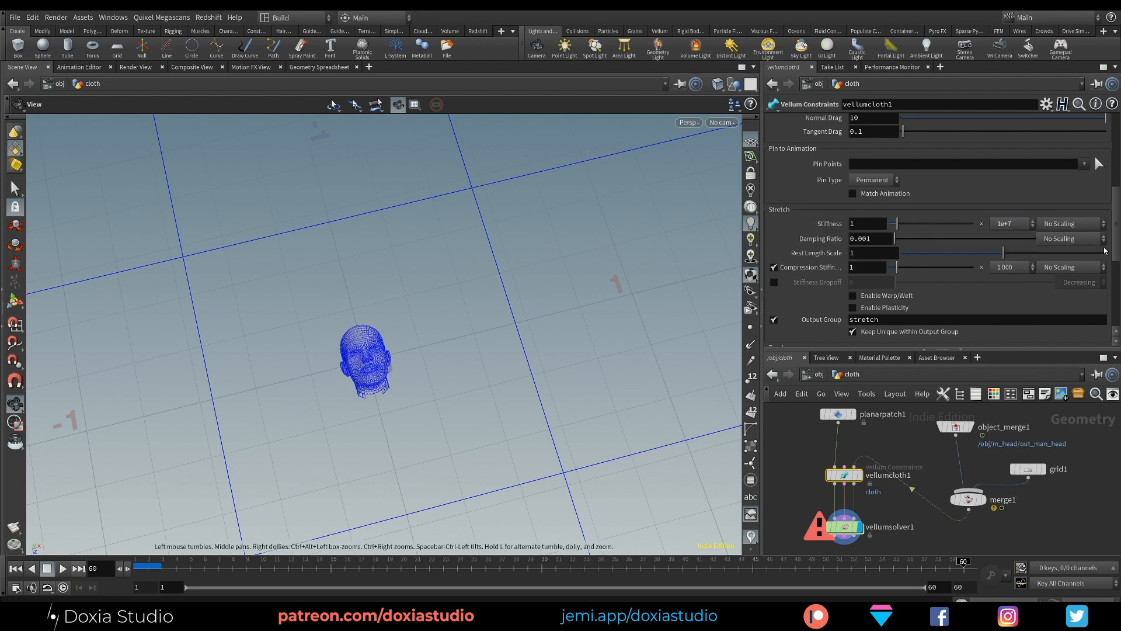
Review the Bend Stiffness multipliers, Damping Ratio and Plasticity settings of vellumcloth1
left_click_drag(1112, 235, 1114, 266)
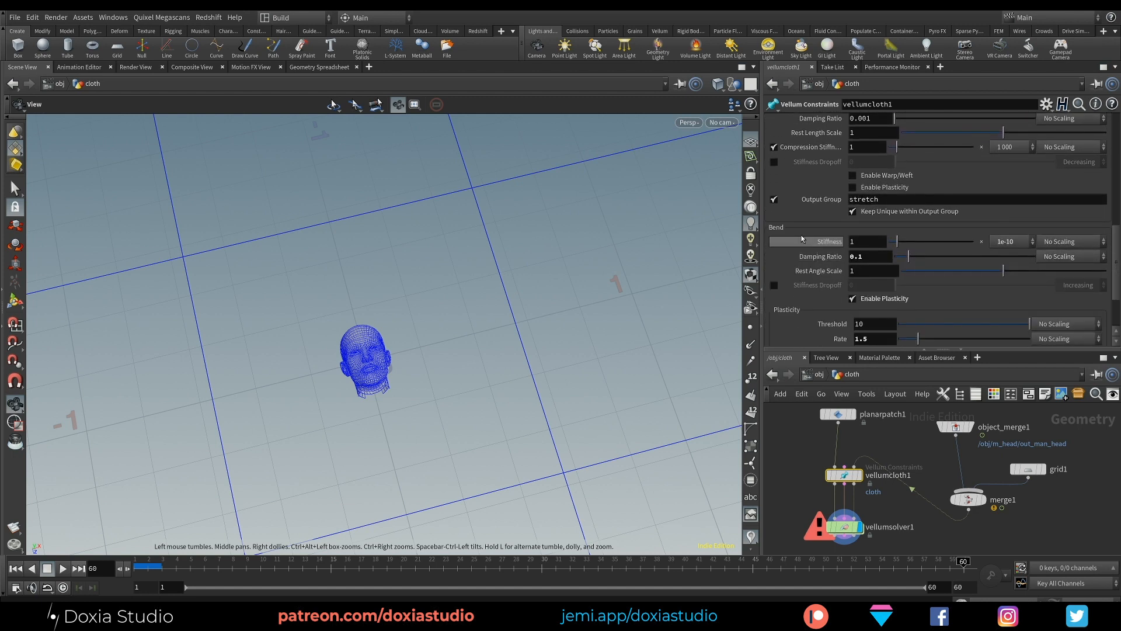
left_click(1011, 242)
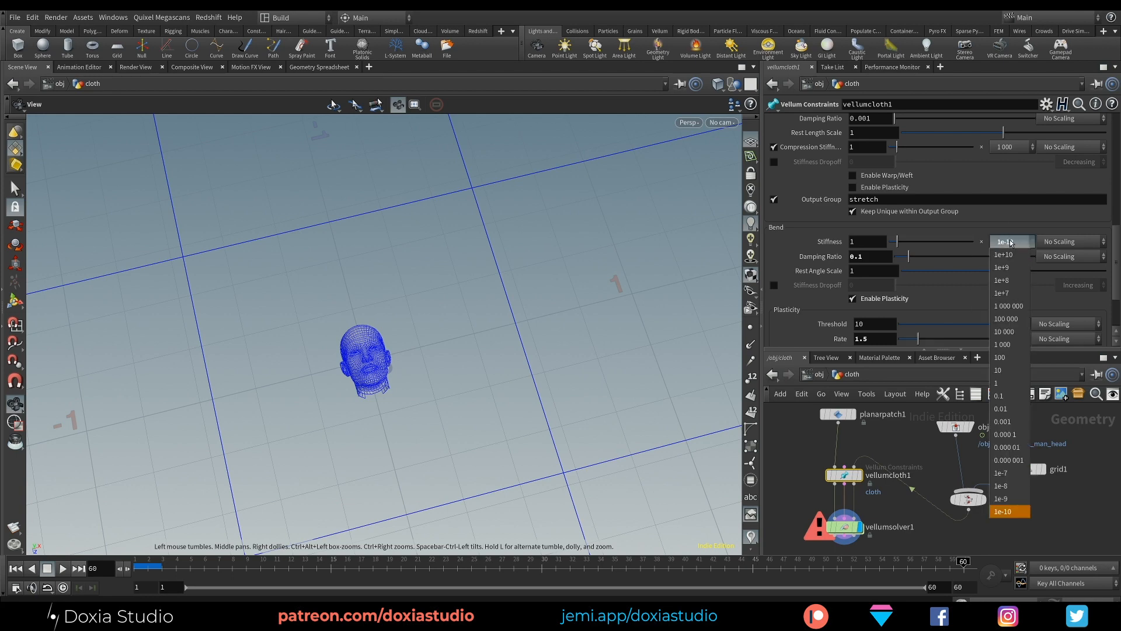
left_click(876, 258)
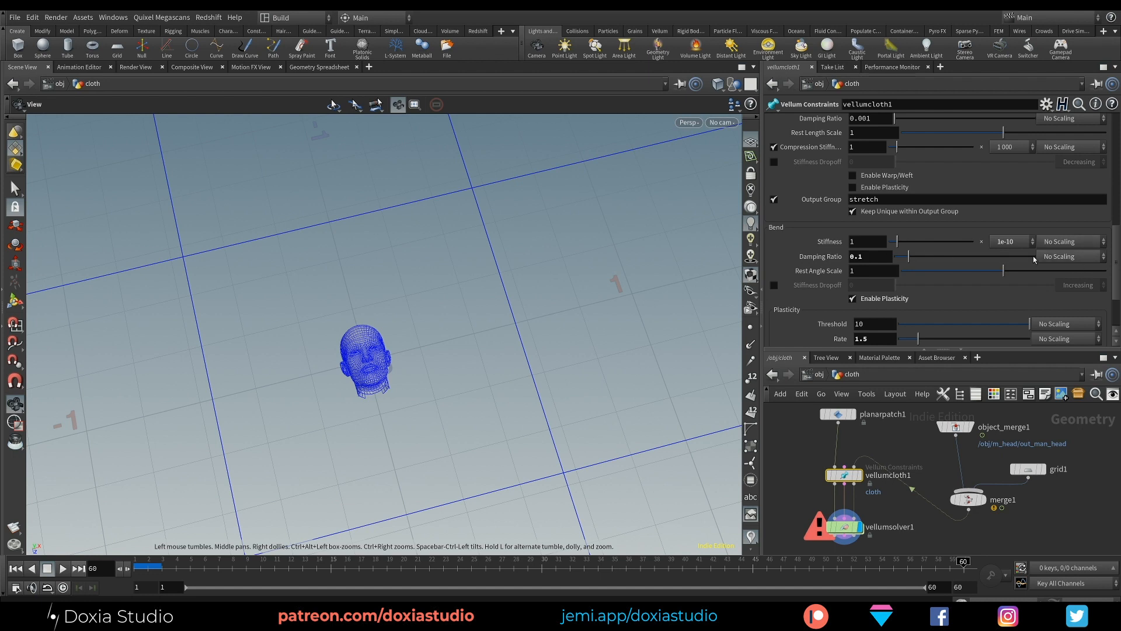
scroll(1021, 272, "down", 3)
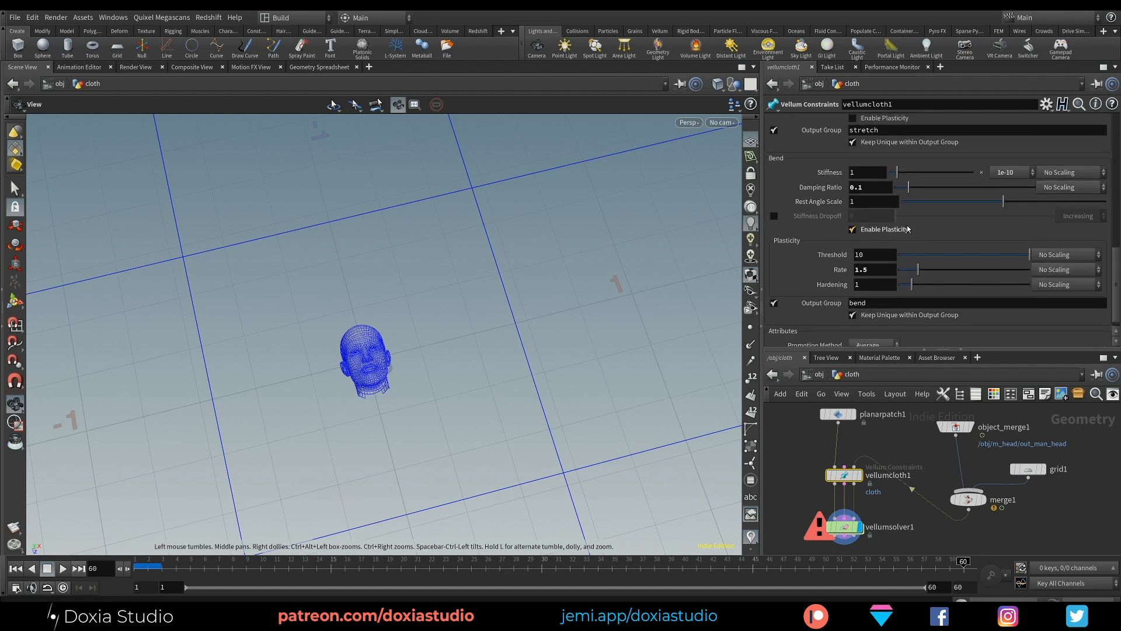
double_click(870, 270)
mouse_move(1116, 281)
left_mouse_down()
mouse_move(1117, 268)
mouse_move(1116, 281)
left_mouse_up()
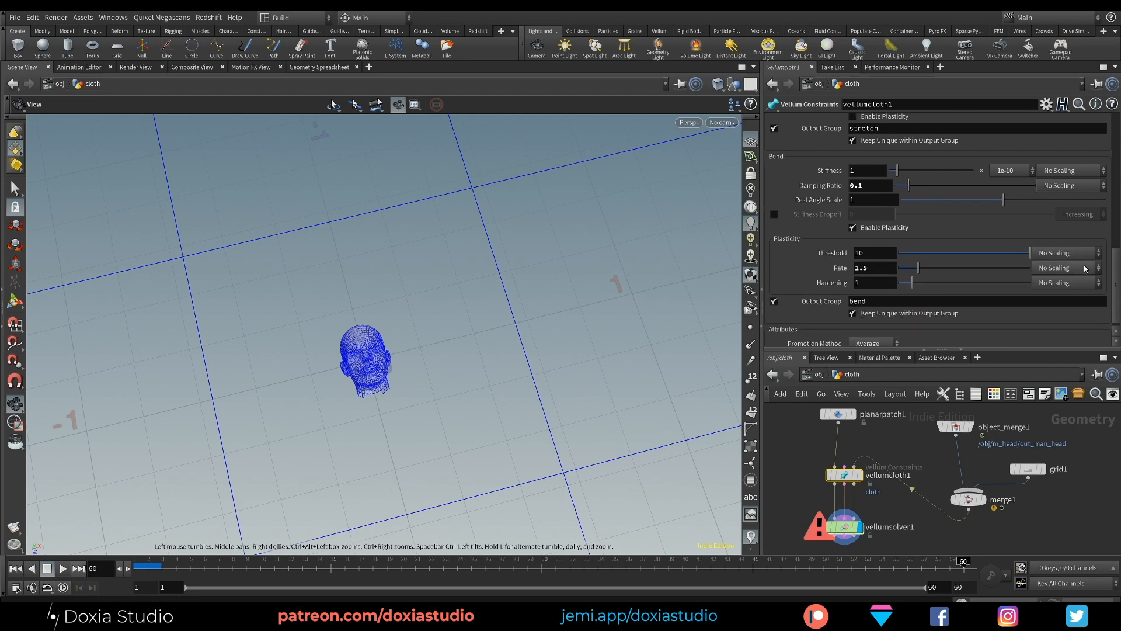
Set the Bend Damping Ratio of vellumcloth1 to 0.5 and re-run the simulation from frame 1 to frame 60
scroll(886, 288, "up", 5)
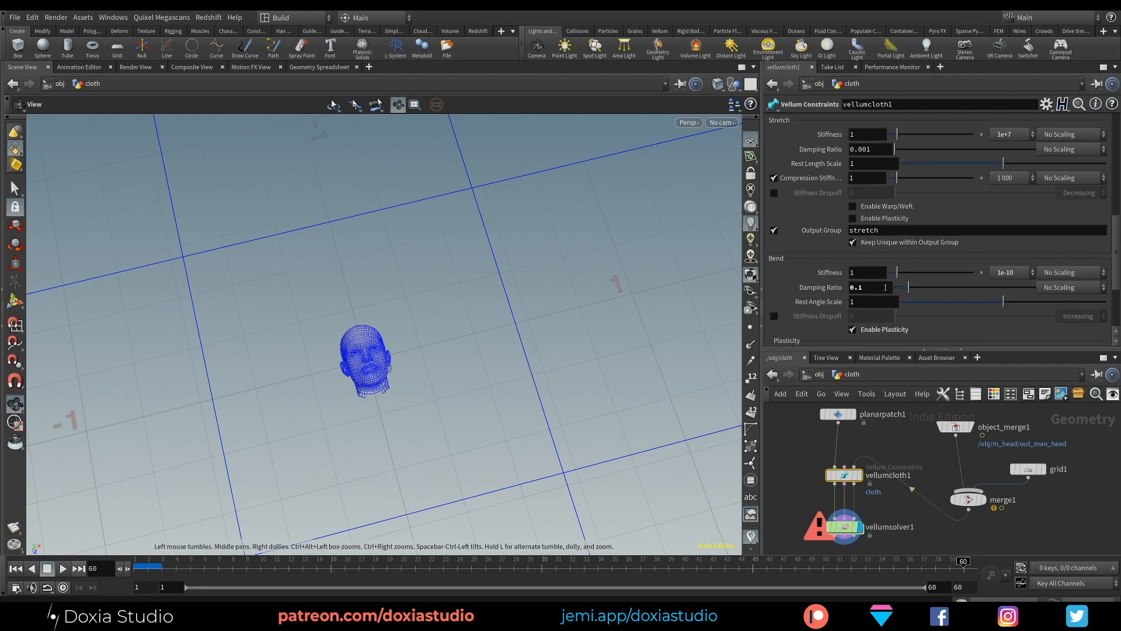
double_click(861, 288)
type("5")
key("Return")
left_click(16, 569)
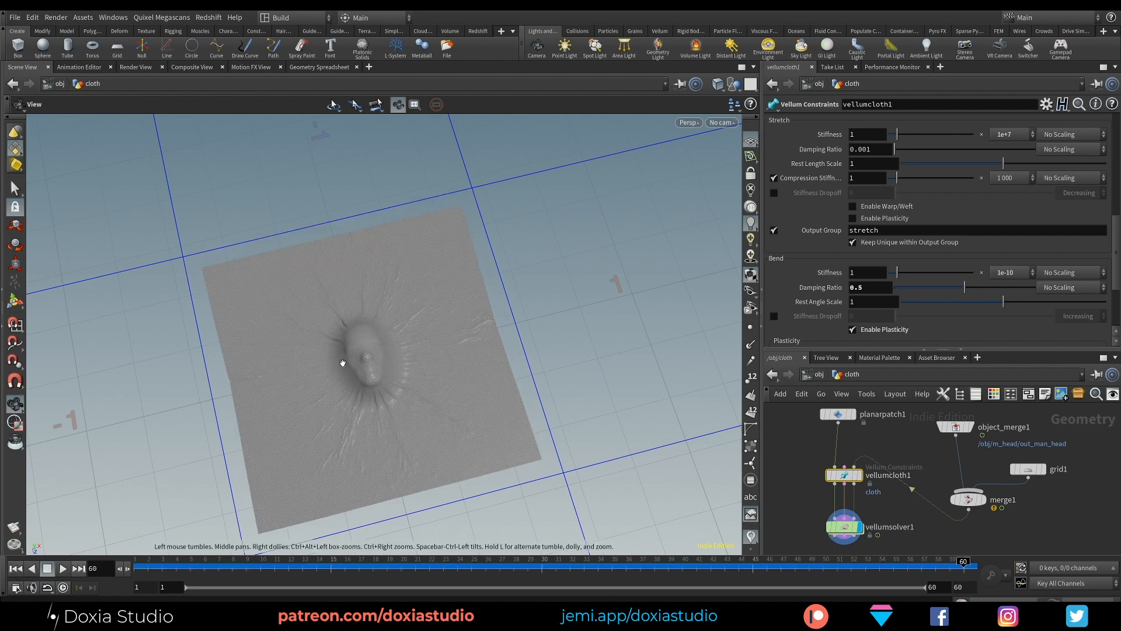
Examine the draped face and its radiating wrinkles at frame 60 up close from several angles
right_click_drag(343, 362, 593, 345)
left_click_drag(386, 372, 358, 413)
right_click_drag(358, 413, 388, 455)
left_click_drag(387, 456, 428, 468)
right_click_drag(428, 468, 431, 440)
middle_click_drag(432, 439, 418, 385)
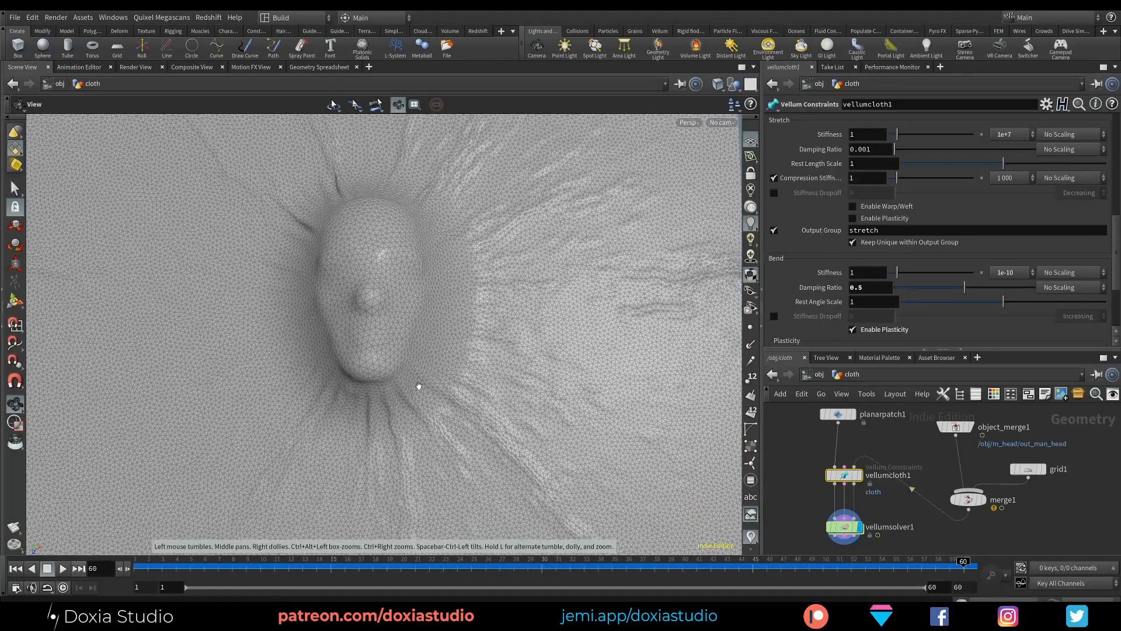
left_click_drag(412, 412, 413, 401)
middle_click_drag(413, 401, 404, 450)
right_click_drag(404, 450, 408, 421)
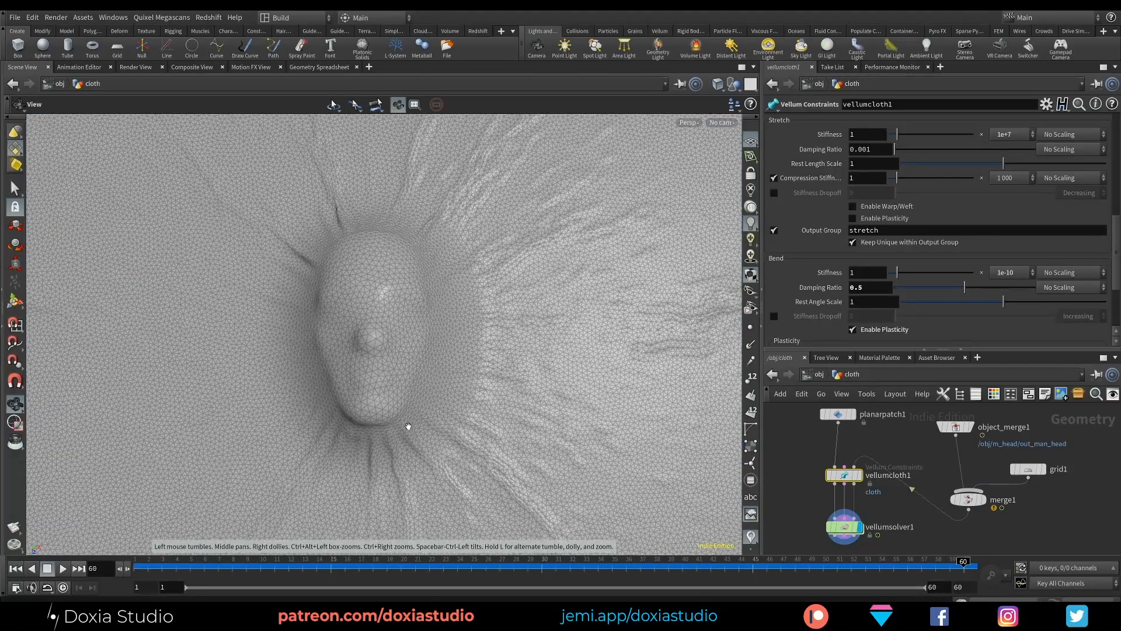
left_click_drag(408, 421, 415, 414)
Go up to the object level and line up the m_head and cloth nodes in a column
key("u")
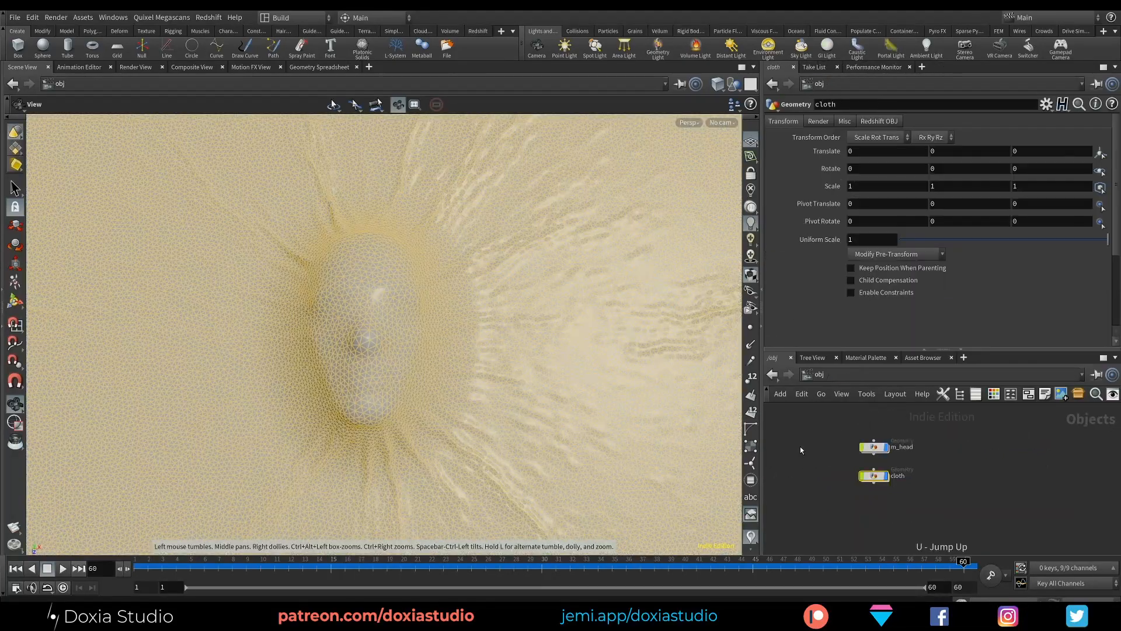
left_click(889, 448)
left_click_drag(876, 448, 846, 436)
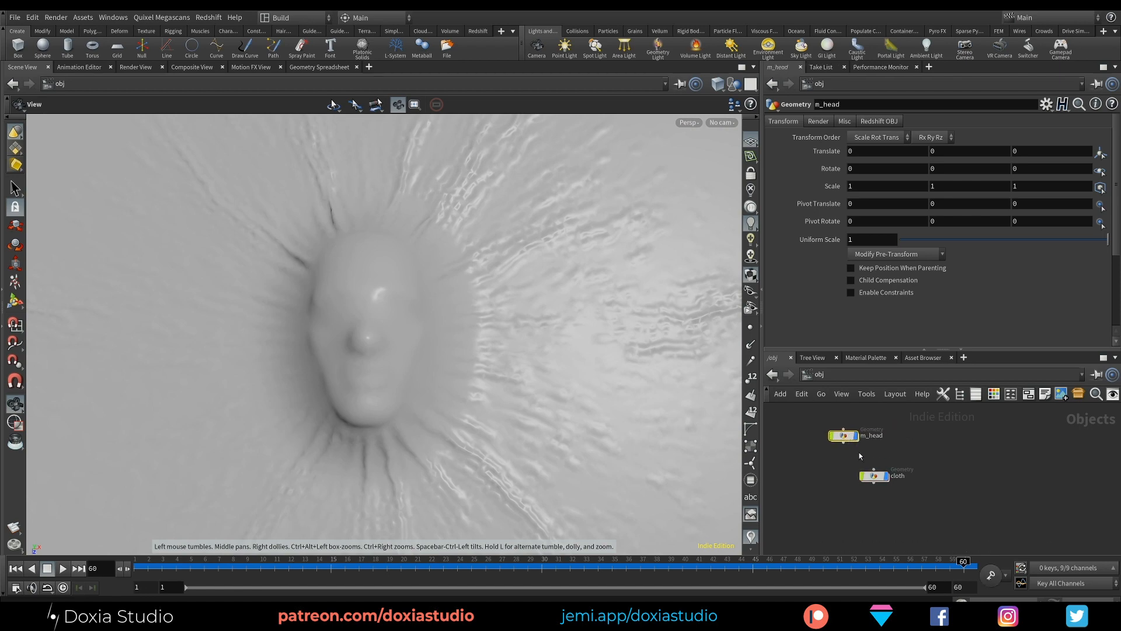
left_click_drag(879, 476, 852, 471)
right_click_drag(431, 409, 413, 430)
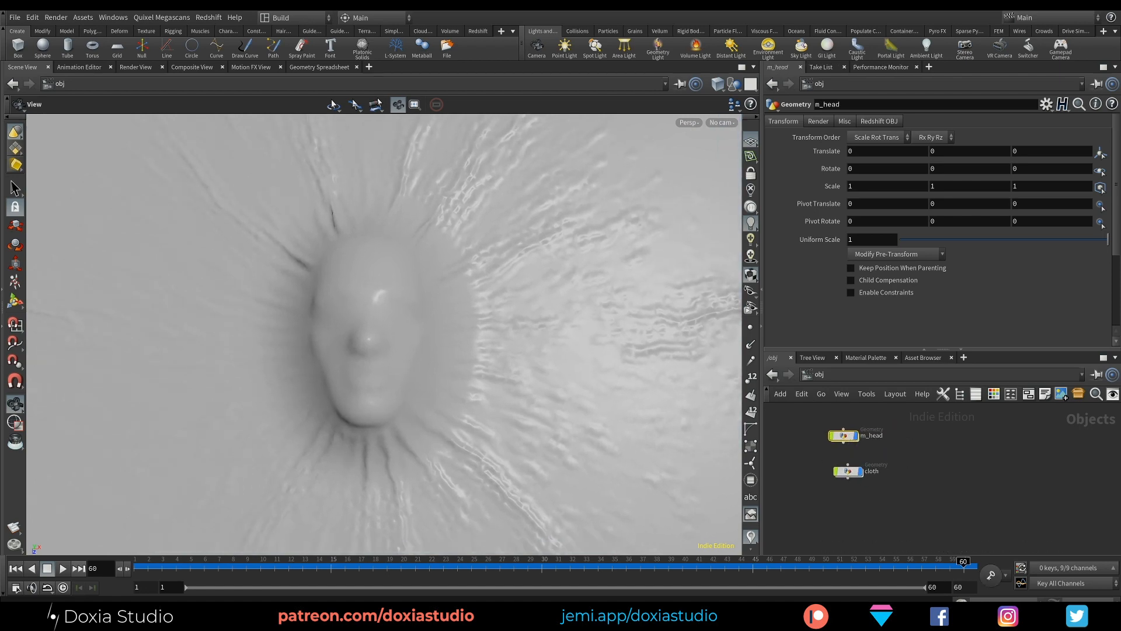
left_click_drag(851, 471, 845, 471)
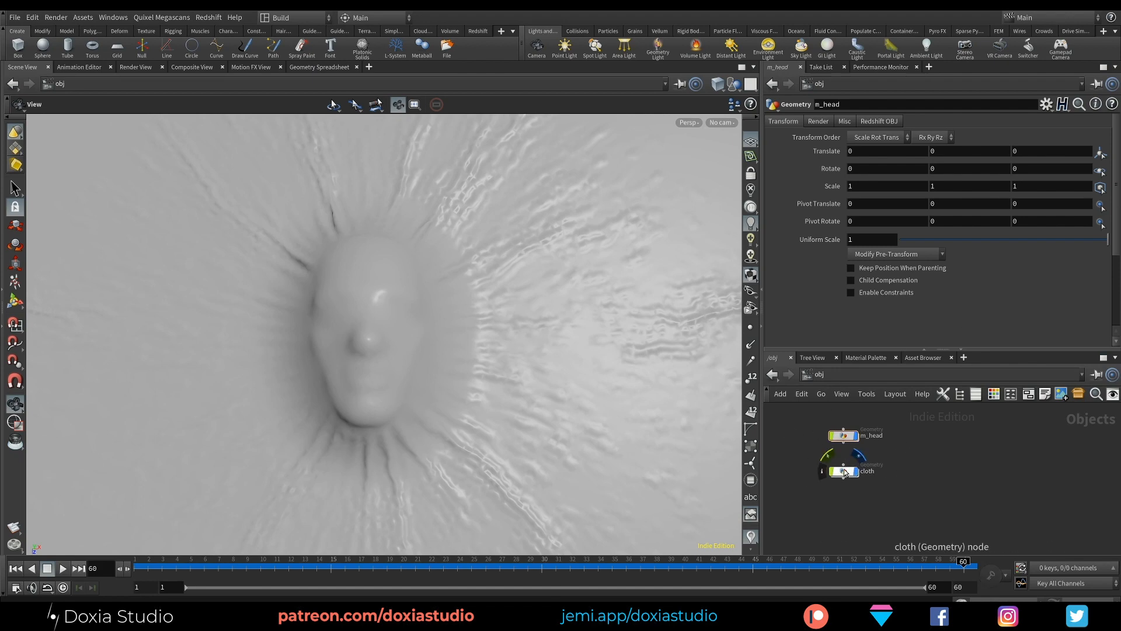
Inside cloth, add a displayed Vellum Post-Process node after vellumsolver1 with Extrude by Thickness enabled
double_click(844, 472)
scroll(860, 449, "up", 3)
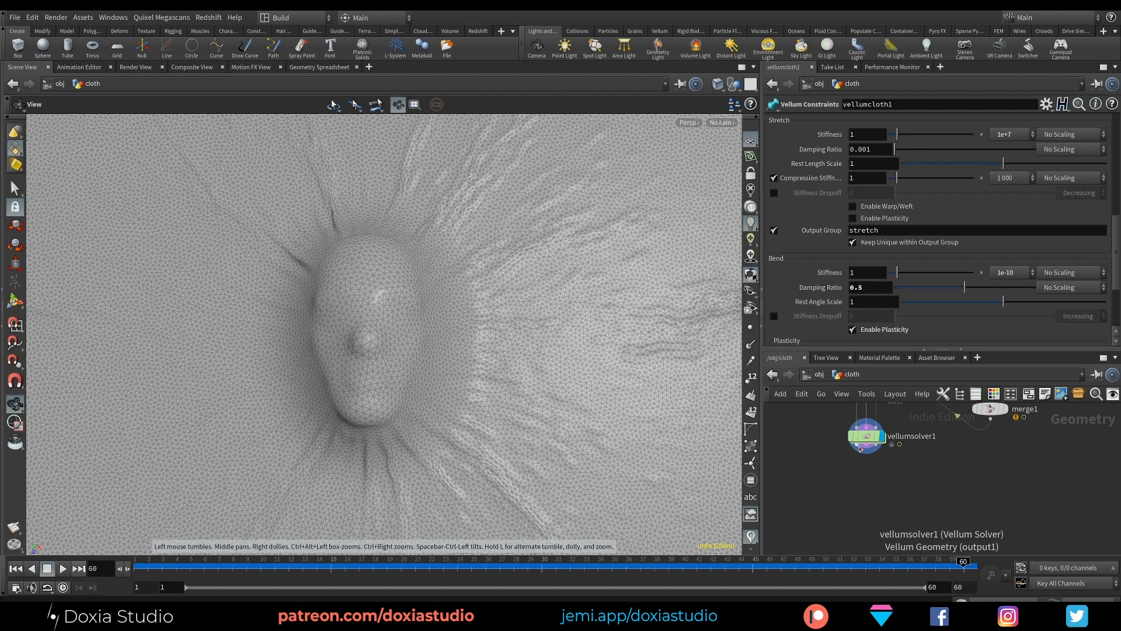
key("Tab")
type("post")
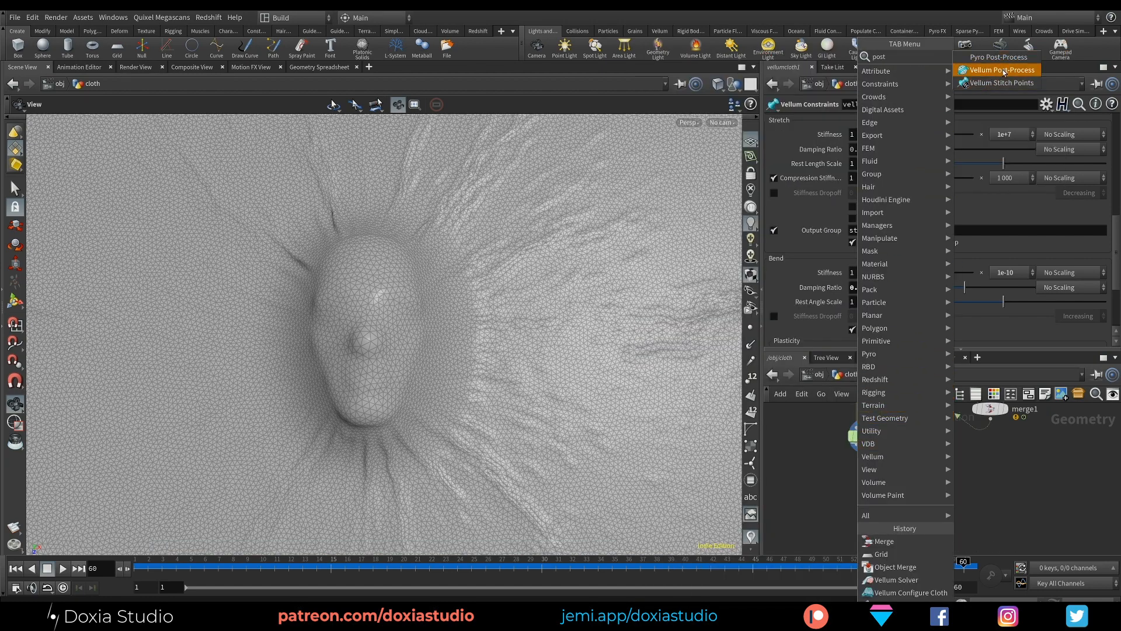
left_click(1001, 70)
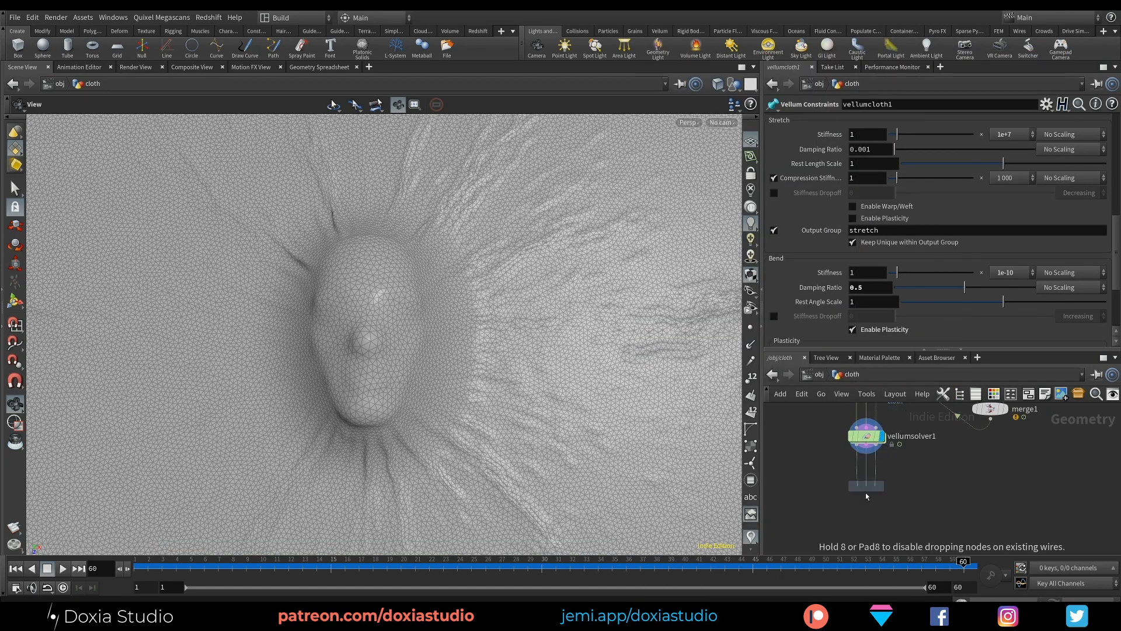
left_click(865, 489)
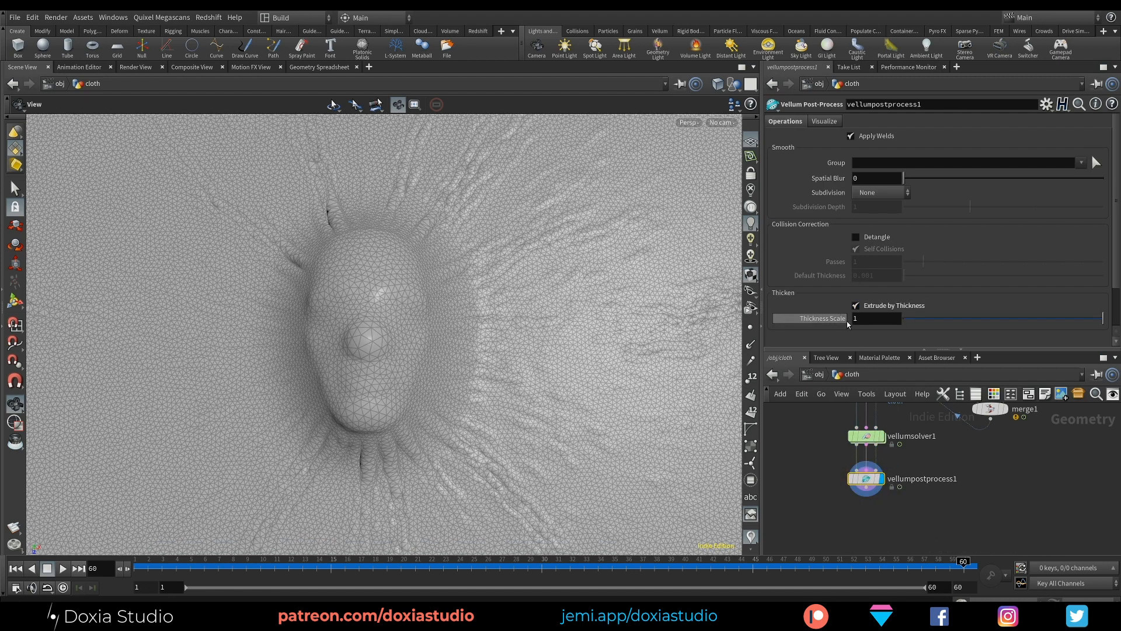
Set the Thickness Scale of vellumpostprocess1 to 0.25 and check the extruded cloth
type("0.25")
key("Return")
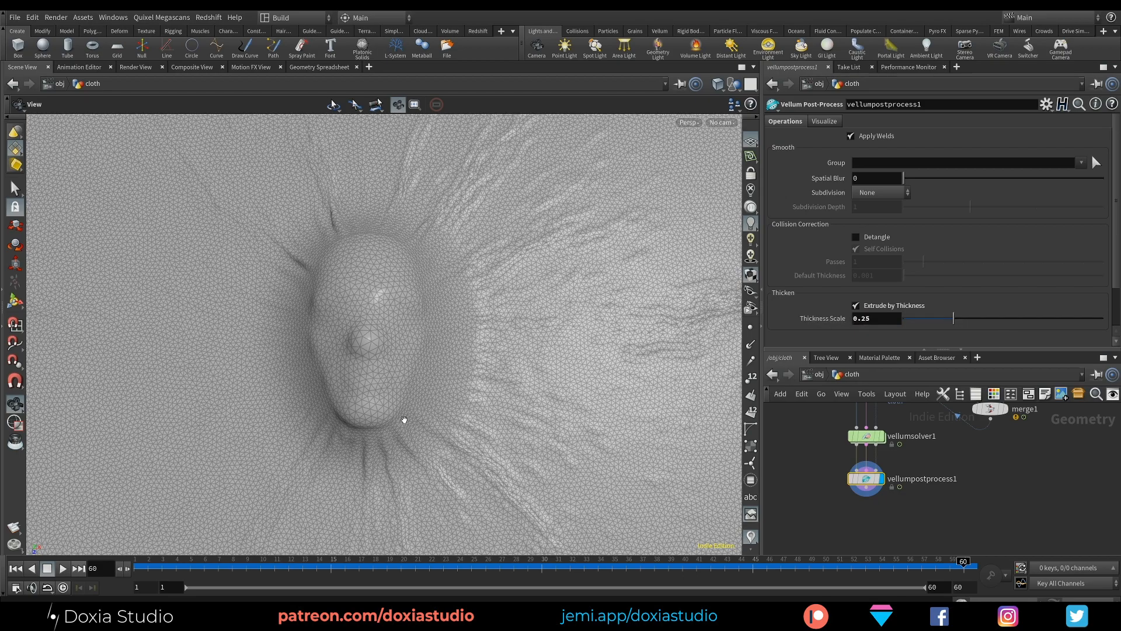
mouse_move(404, 420)
left_mouse_down()
mouse_move(394, 244)
mouse_move(408, 383)
mouse_move(397, 426)
left_mouse_up()
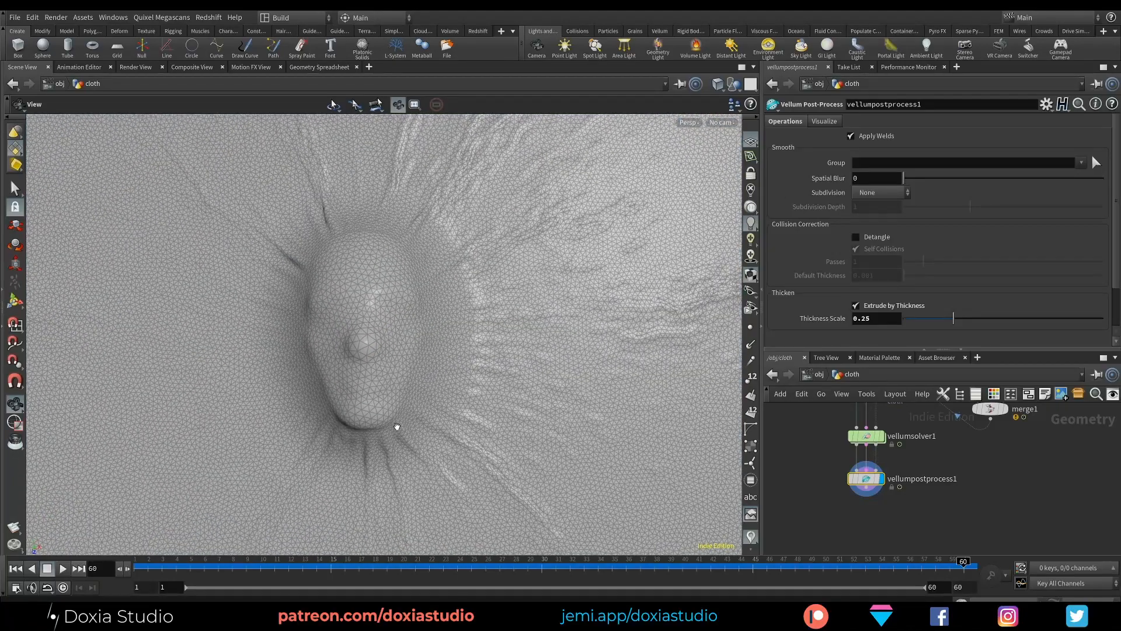
Set the Thickness Scale of vellumpostprocess1 to 0.1 and check the cloth around the face
left_click_drag(872, 318, 861, 320)
type("1")
key("Return")
left_click_drag(396, 406, 403, 349)
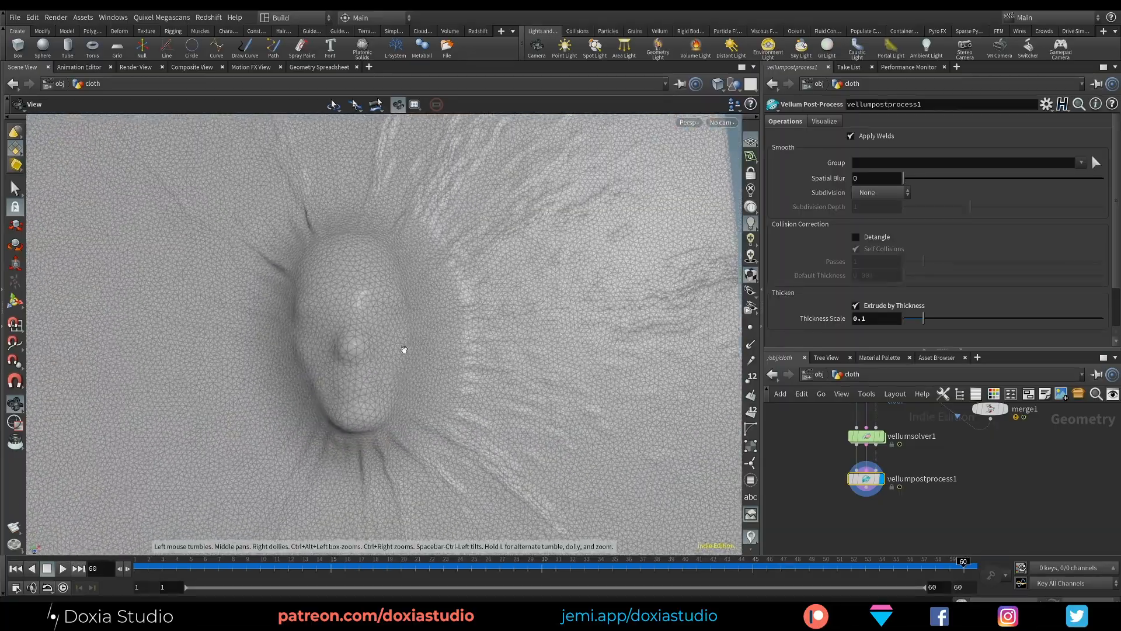
Set the Subdivision of vellumpostprocess1 to Catmull-Clark and inspect the smoothed folds around the face
left_click(876, 193)
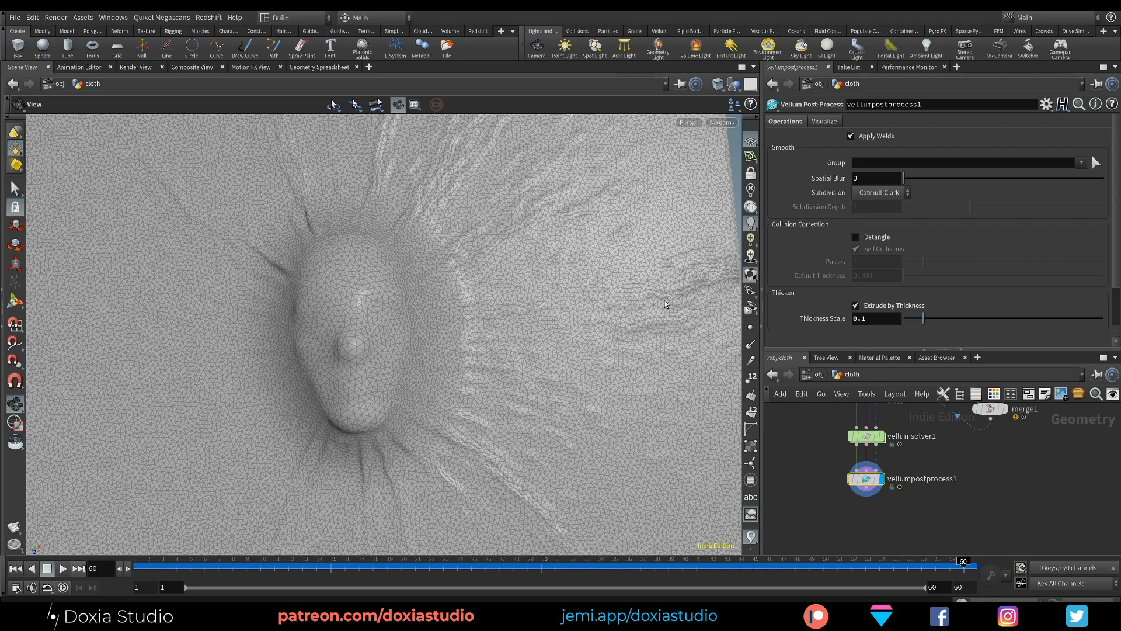
left_click_drag(686, 293, 568, 363)
middle_click_drag(567, 363, 602, 409)
left_click_drag(602, 409, 491, 413)
middle_click_drag(490, 413, 534, 433)
left_click_drag(533, 432, 587, 420)
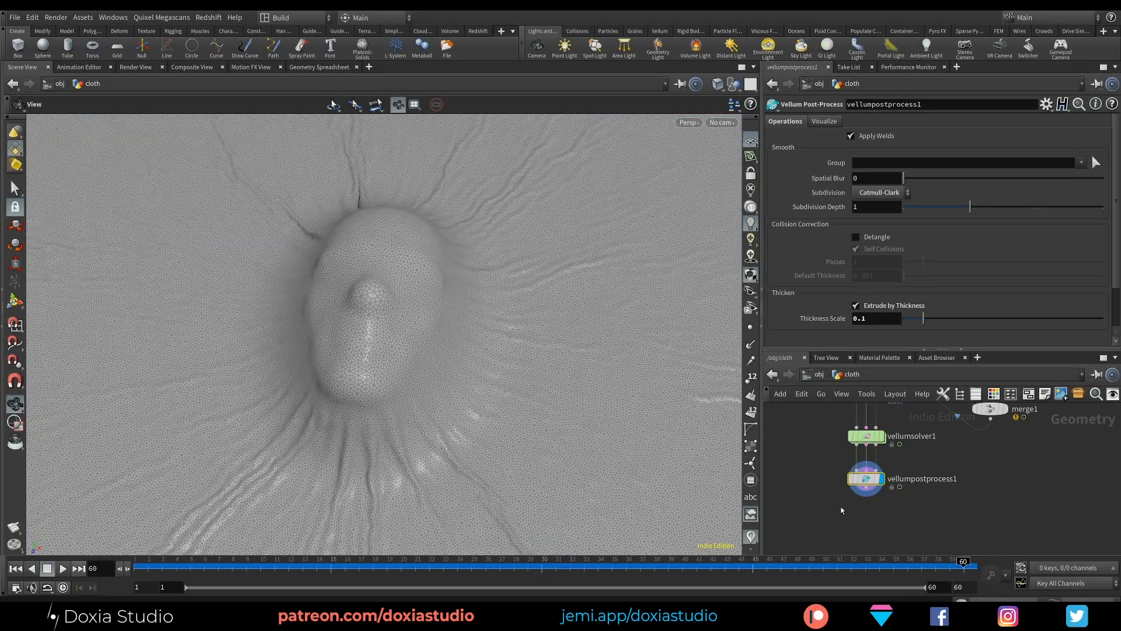
Add a displayed Null node after vellumpostprocess1 and name it out_cloth_sculpt
left_click(866, 489)
key("Tab")
type("null")
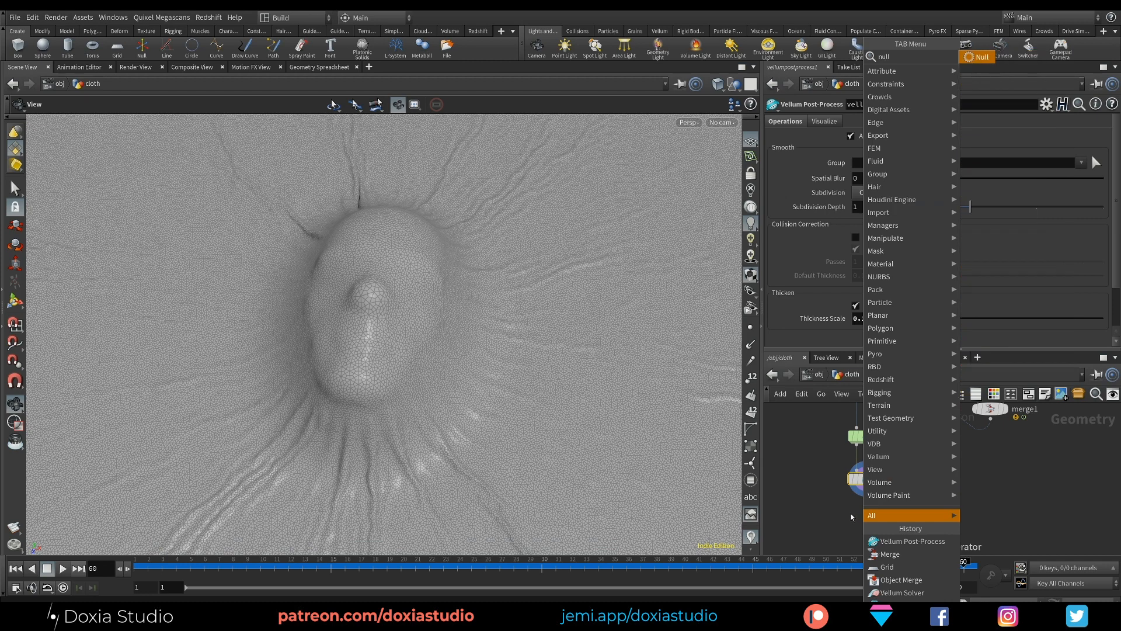
key("Return")
left_click(861, 516)
left_click(874, 514)
left_click(890, 518)
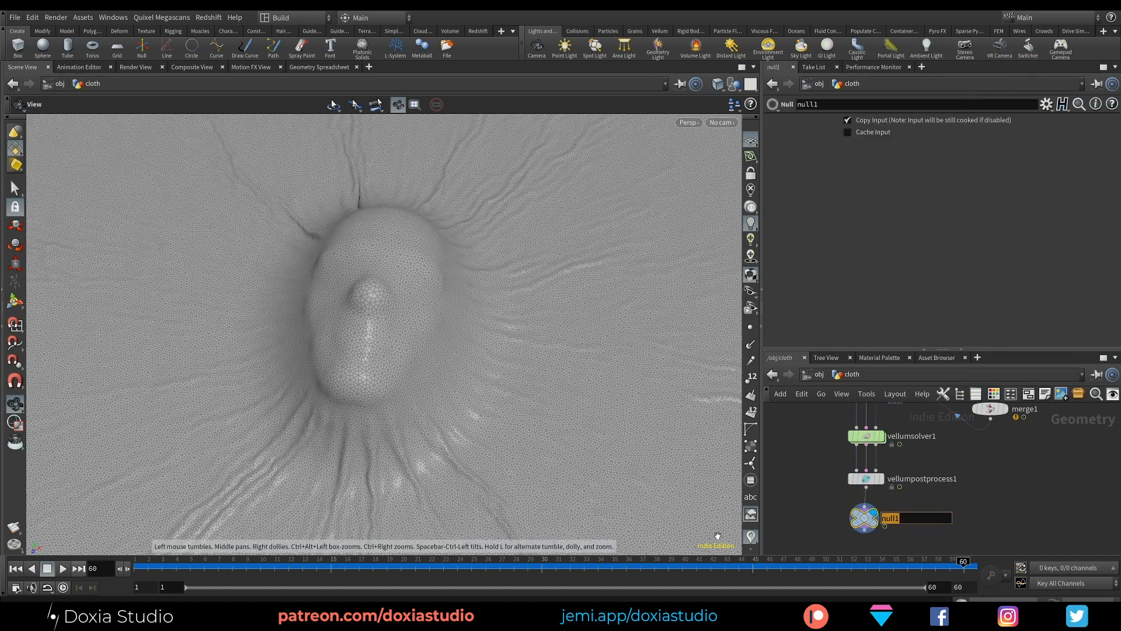
type("out_cloth_sculpt")
key("Return")
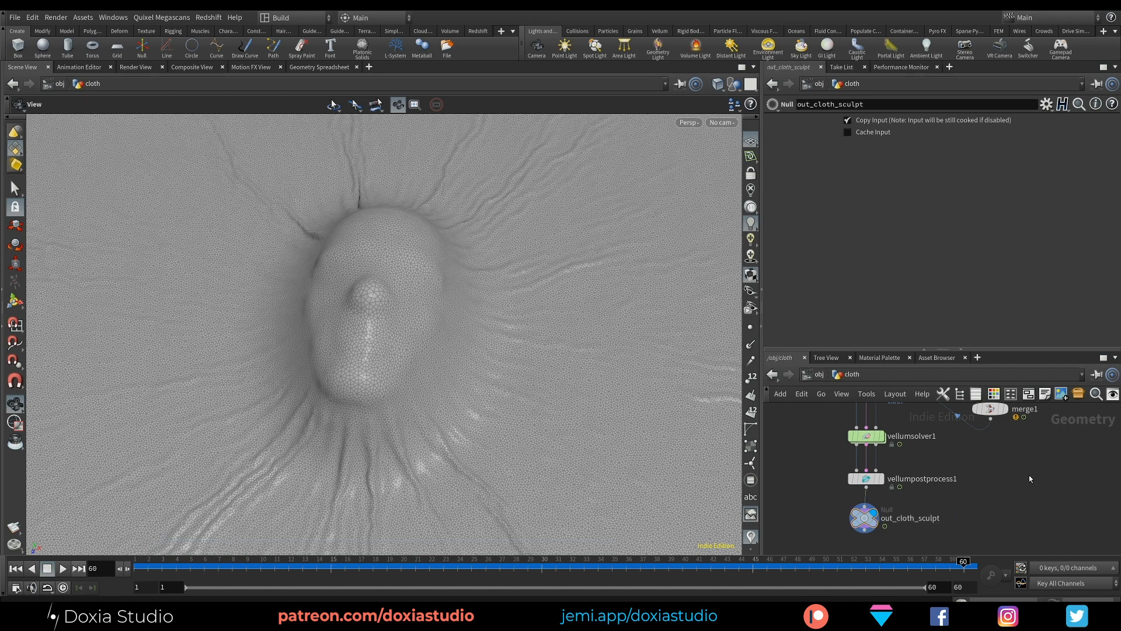
Return to the object level and view the finished cloth sculpture from different angles
key("u")
left_click(896, 462)
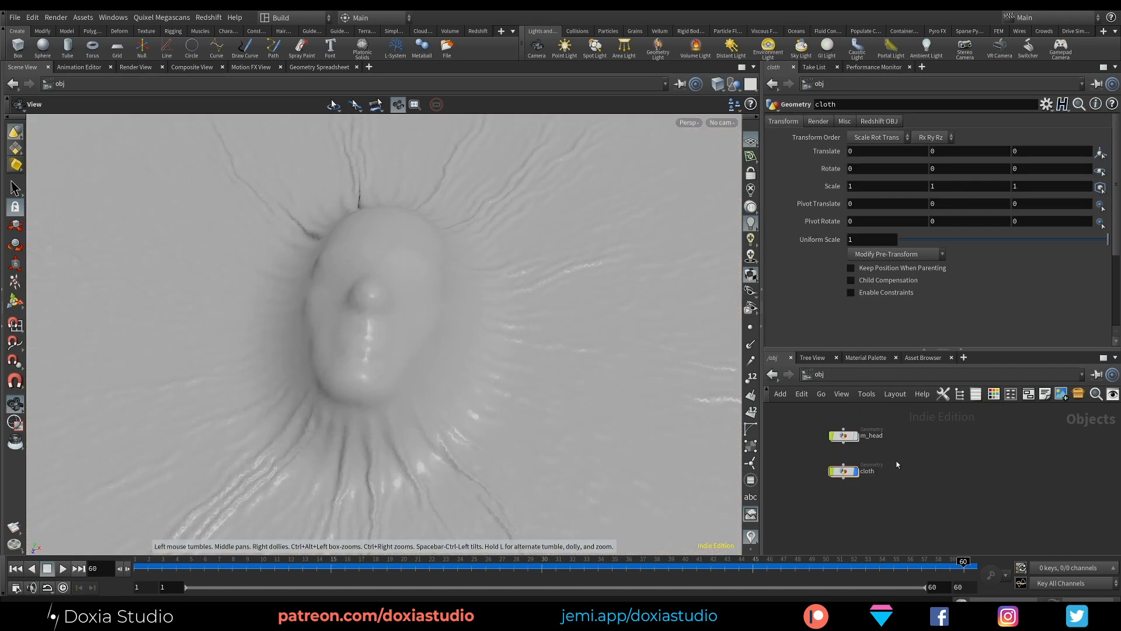
left_click_drag(849, 472, 853, 468)
left_click_drag(340, 368, 362, 401)
left_click_drag(376, 343, 376, 468)
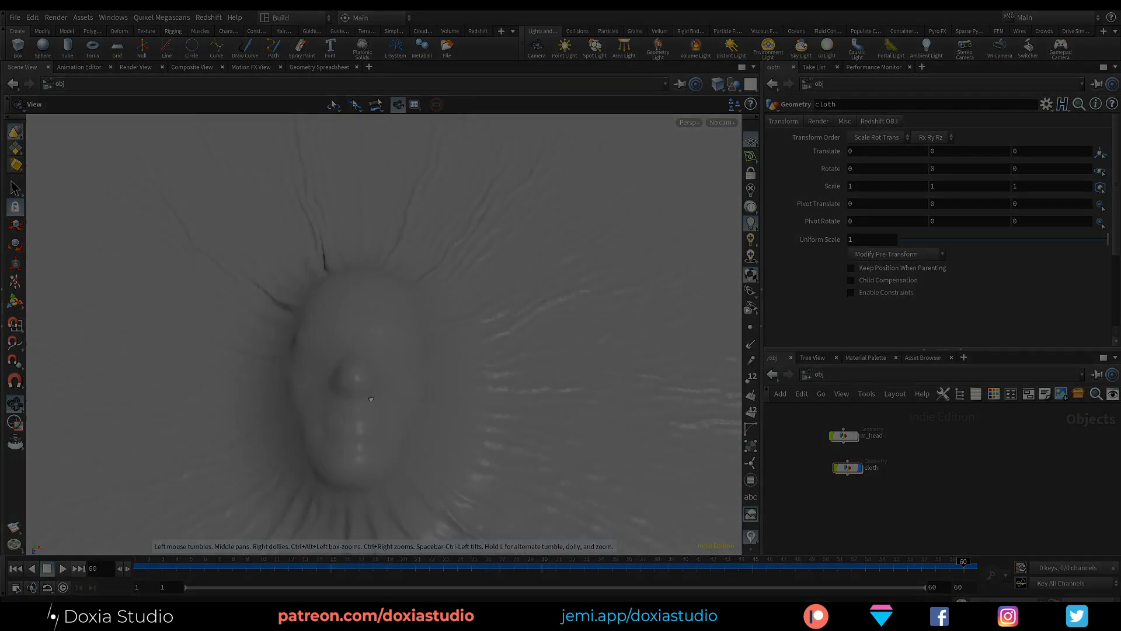